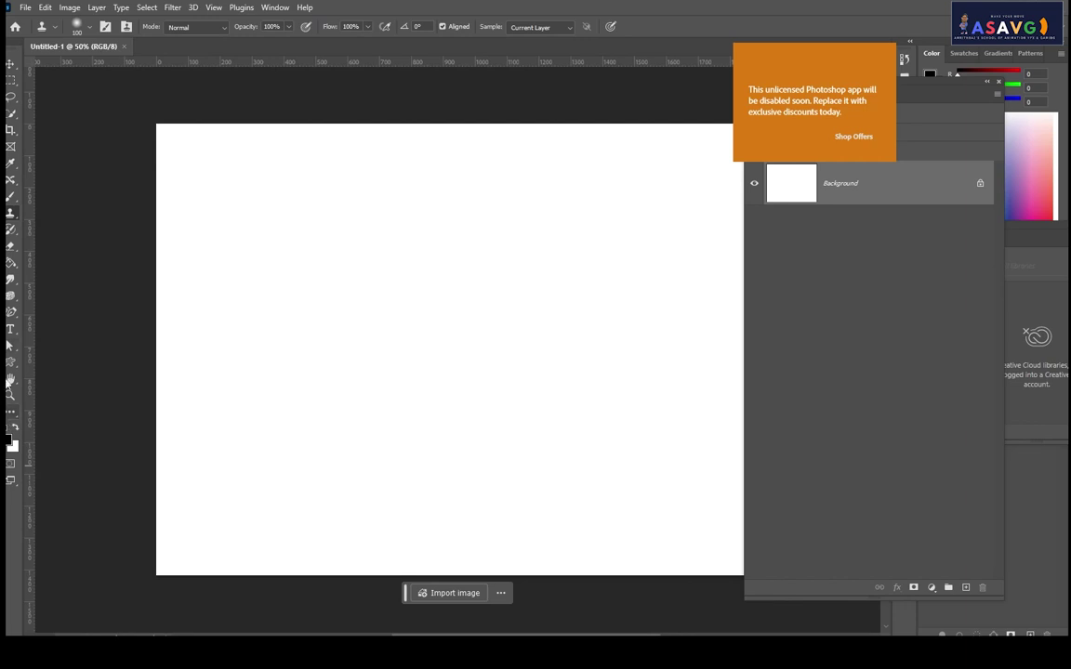
Choose the Type tool and set the text colour to red
click(12, 330)
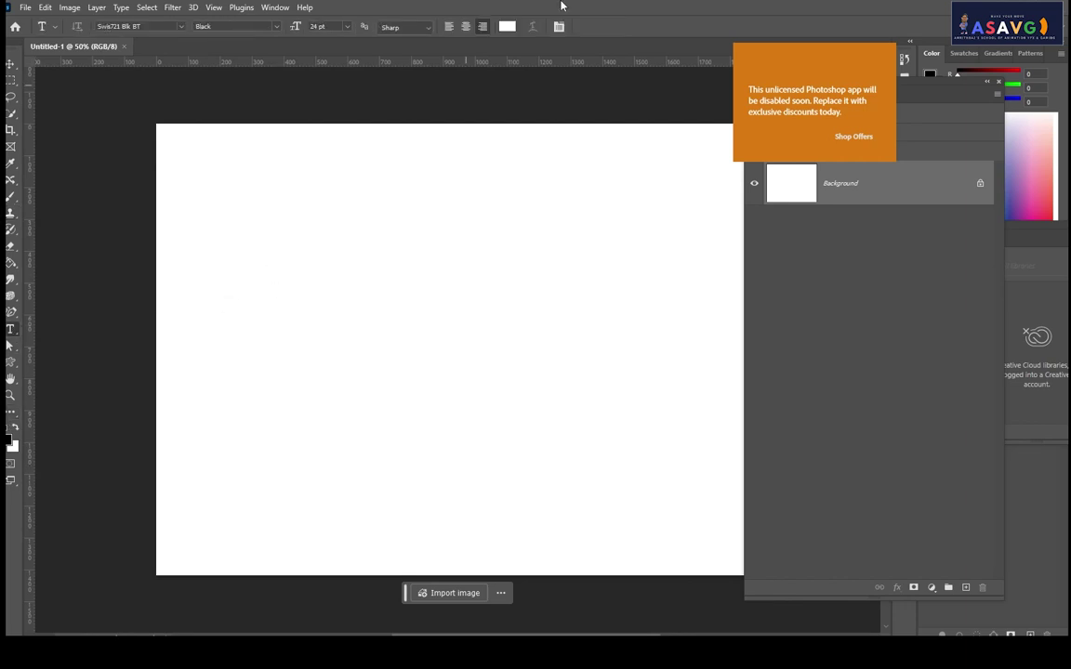
click(506, 27)
mouse_move(718, 140)
mouse_down()
mouse_move(782, 89)
mouse_move(816, 79)
mouse_up()
click(962, 79)
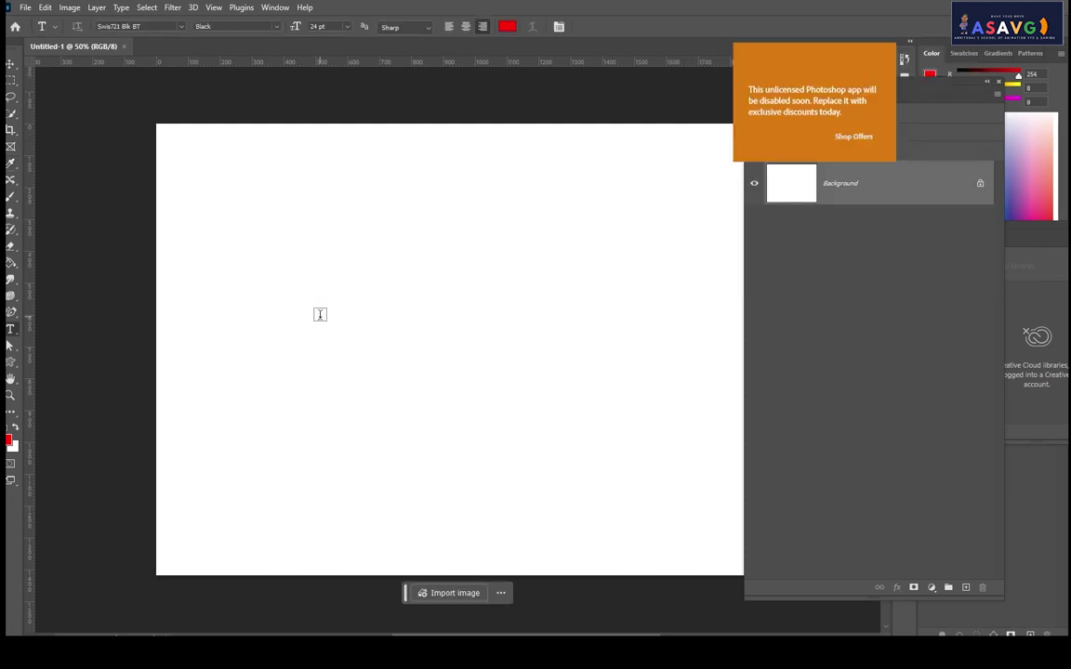
Type MASKING on the canvas and move it toward the centre
click(321, 287)
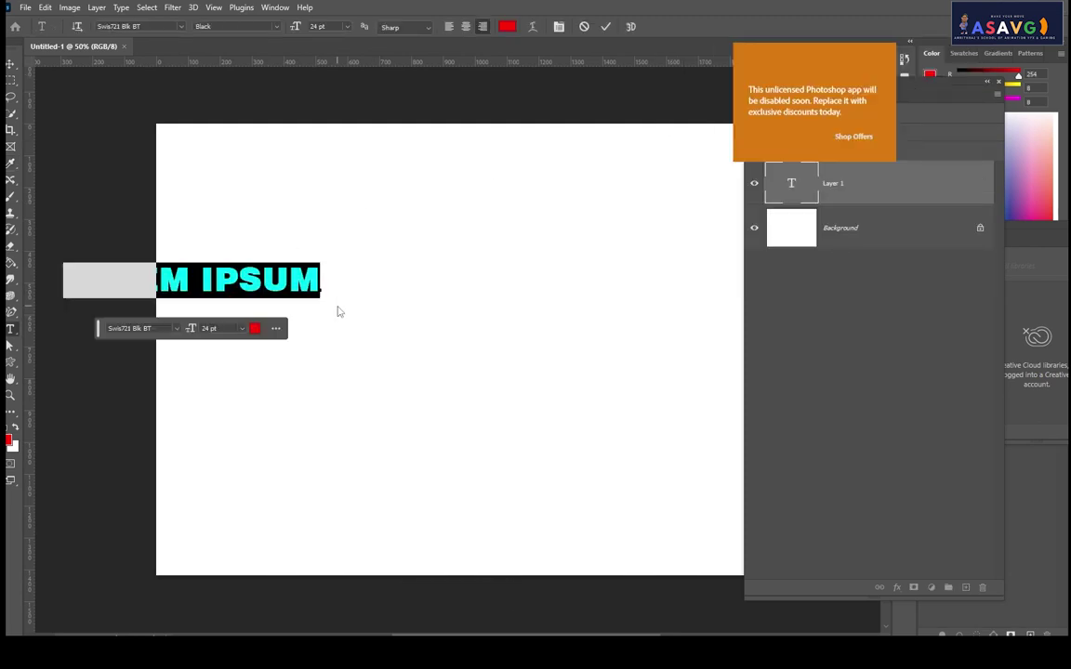
text(MASKI)
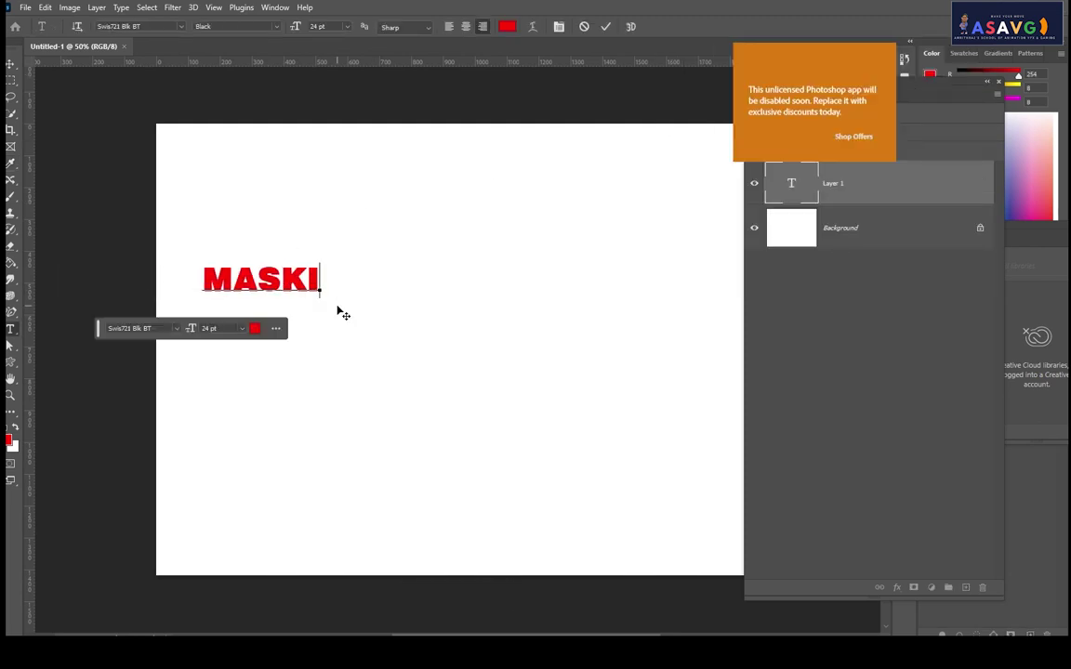
text(G)
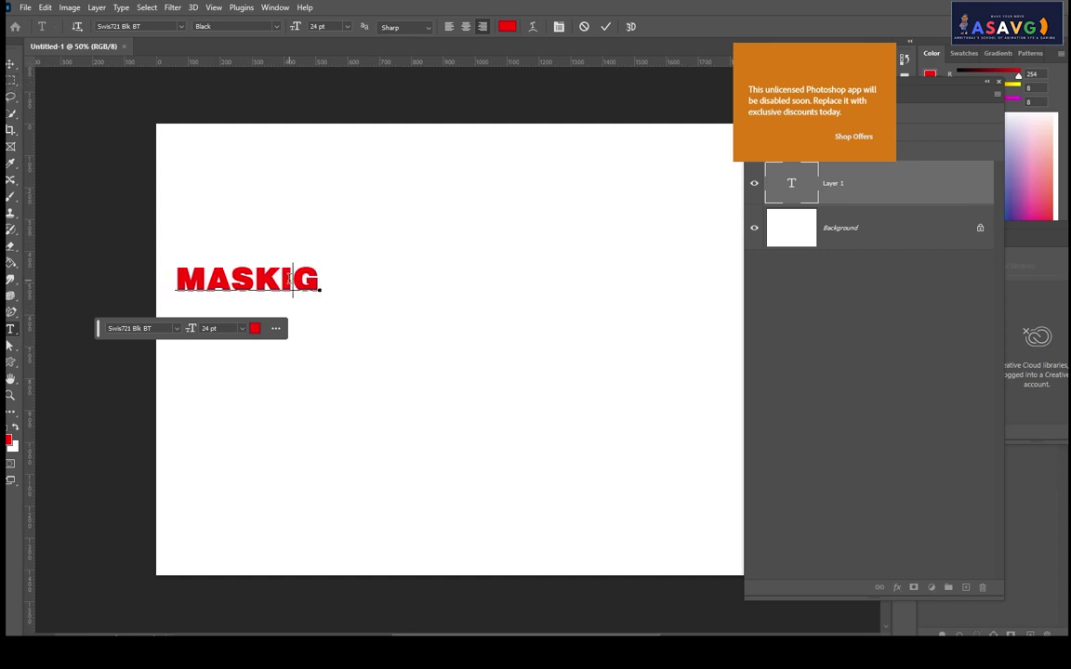
text(N)
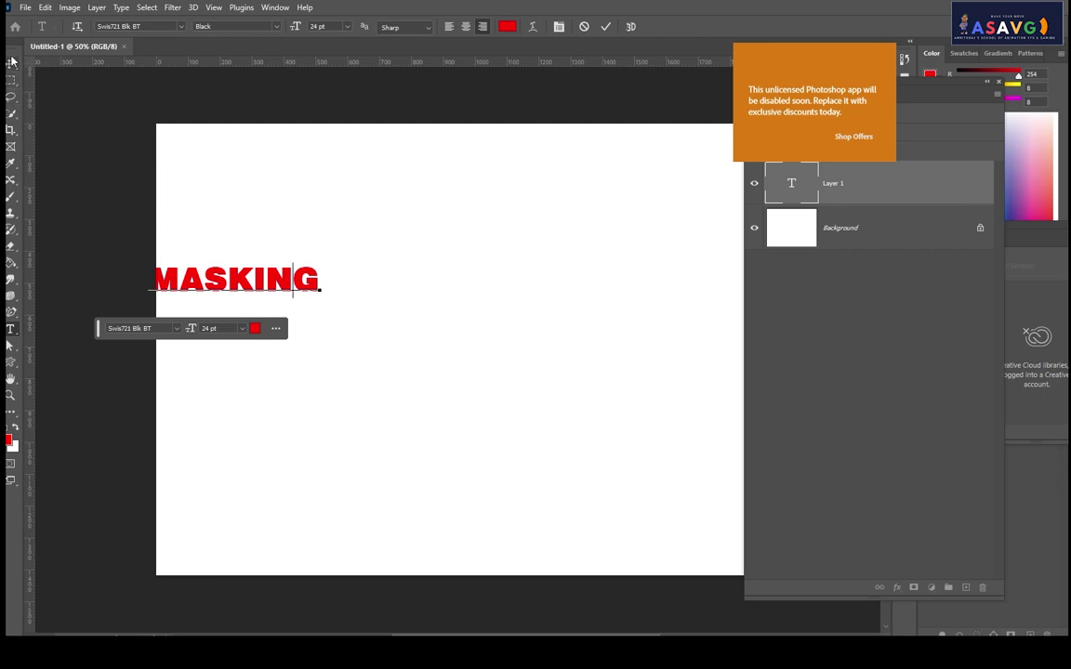
click(11, 63)
drag(283, 288, 449, 281)
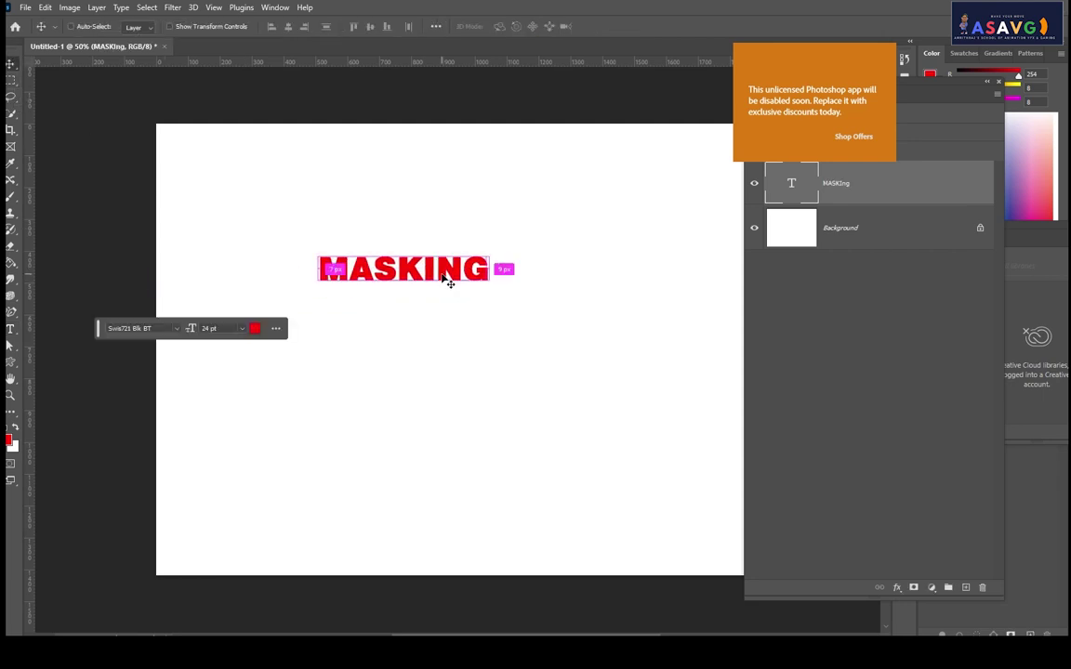
Scale the MASKING text up about 190% to roughly 46.75 pt, then float the Layers panel
key(ctrl+t)
mouse_move(487, 285)
mouse_down()
mouse_move(555, 302)
mouse_move(532, 320)
mouse_up()
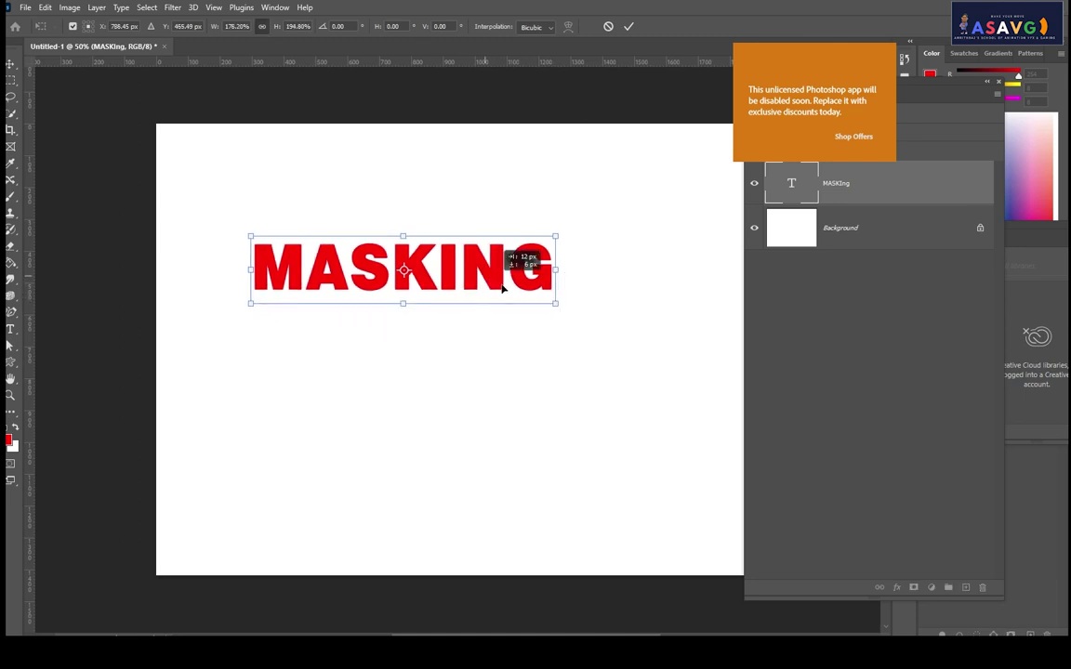
key(Return)
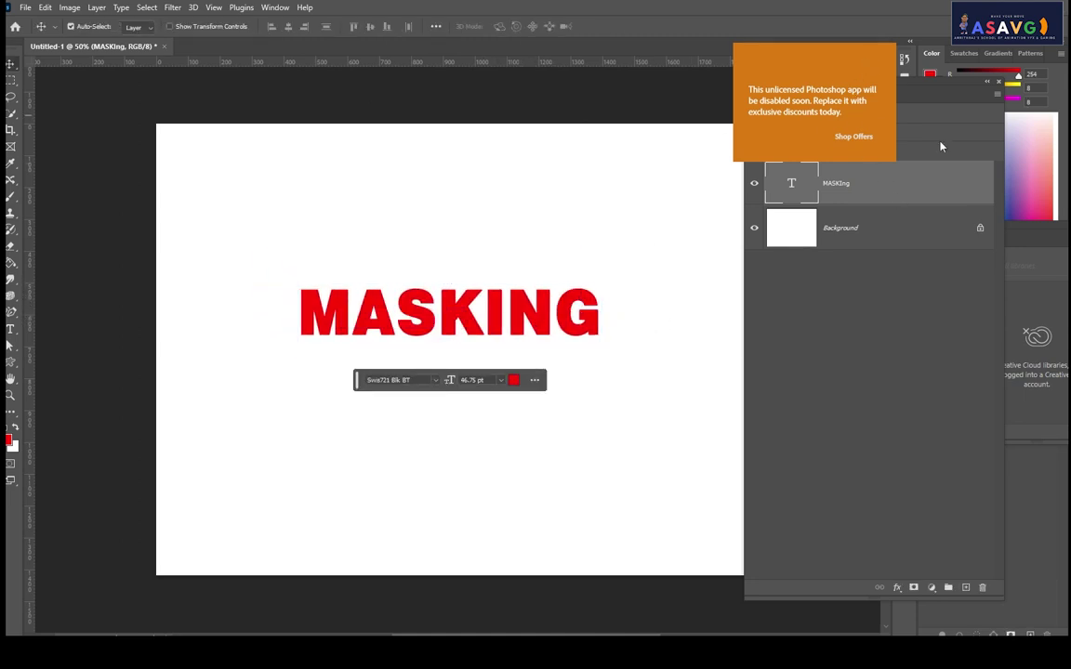
mouse_move(927, 100)
mouse_down()
mouse_move(686, 105)
mouse_move(535, 67)
mouse_up()
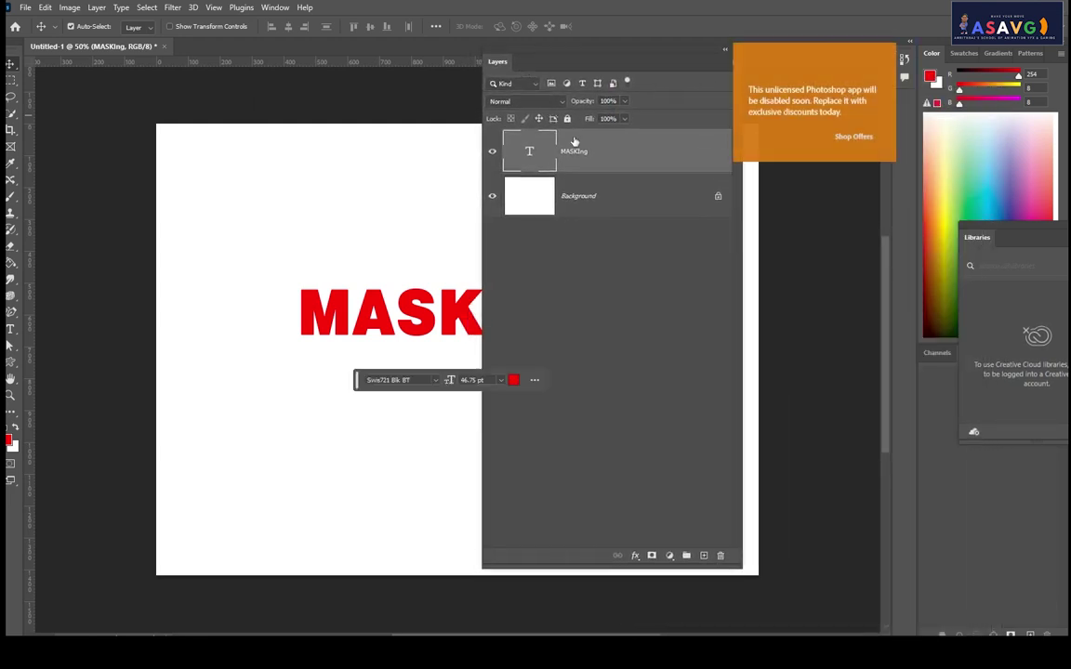
Duplicate the MASKING layer, keep the copy aligned over the original, and select its text
key(ctrl+j)
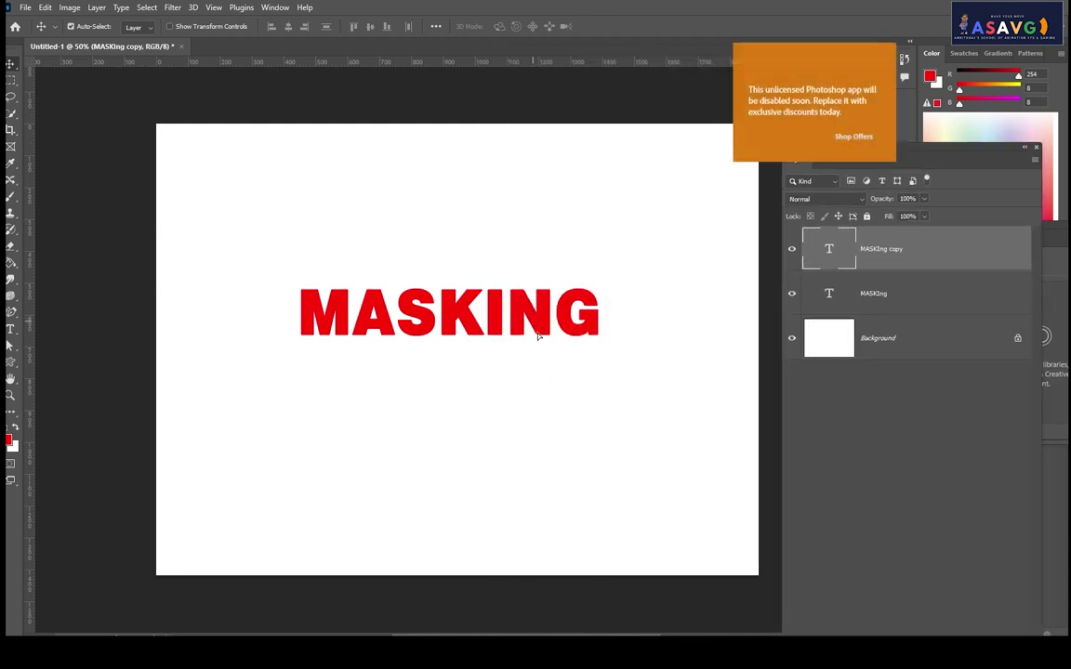
drag(539, 323, 548, 364)
key(ctrl+z)
double_click(589, 318)
Recolour the duplicate MASKING text dark blue (#0e1ab4) and commit the edit
click(506, 26)
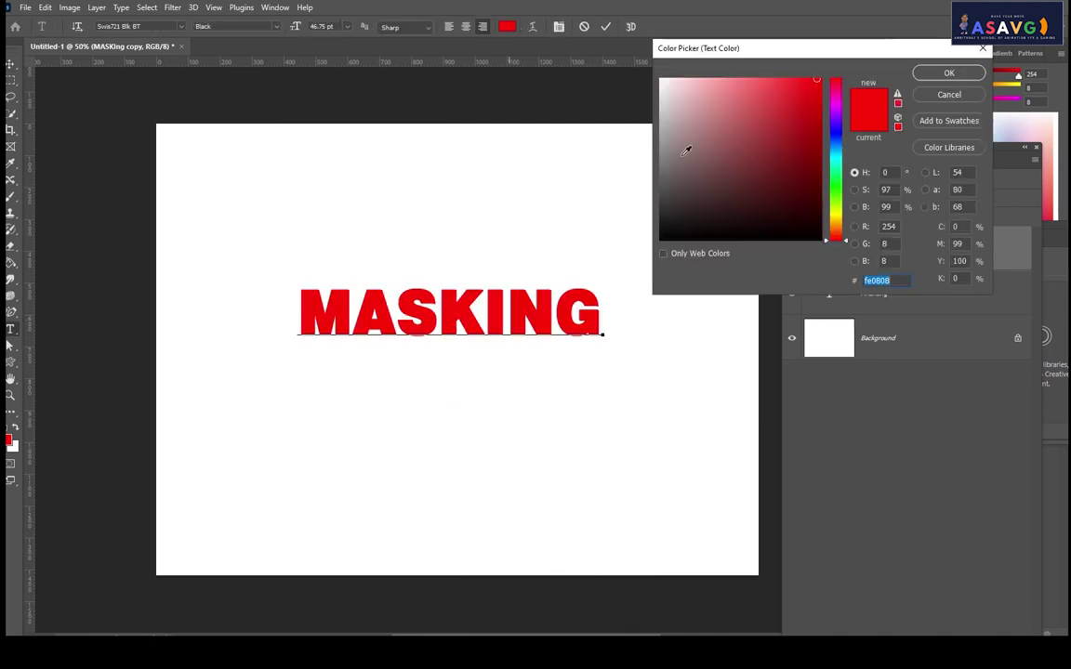
click(835, 137)
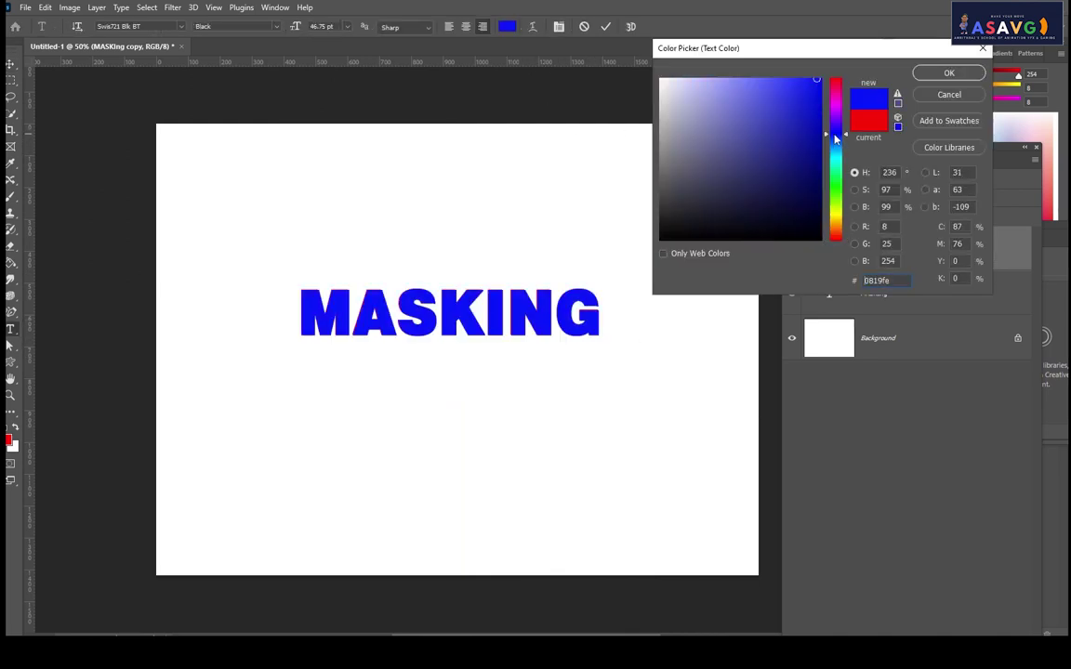
mouse_move(797, 104)
mouse_down()
mouse_move(671, 95)
mouse_move(799, 109)
mouse_move(818, 146)
mouse_move(579, 84)
mouse_up()
click(947, 76)
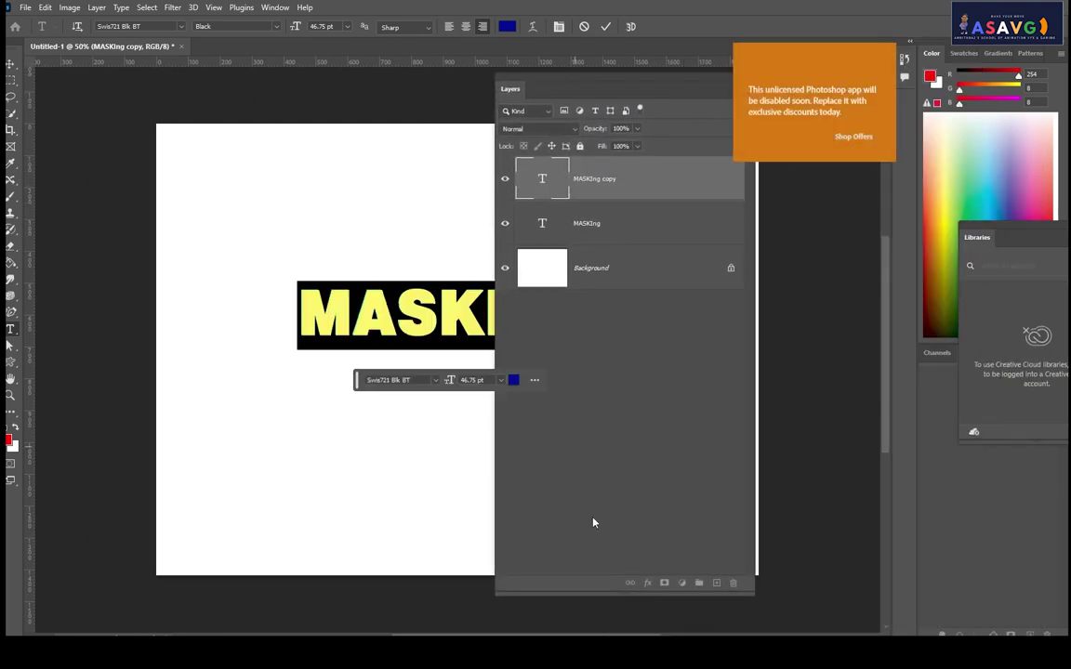
key(ctrl+Return)
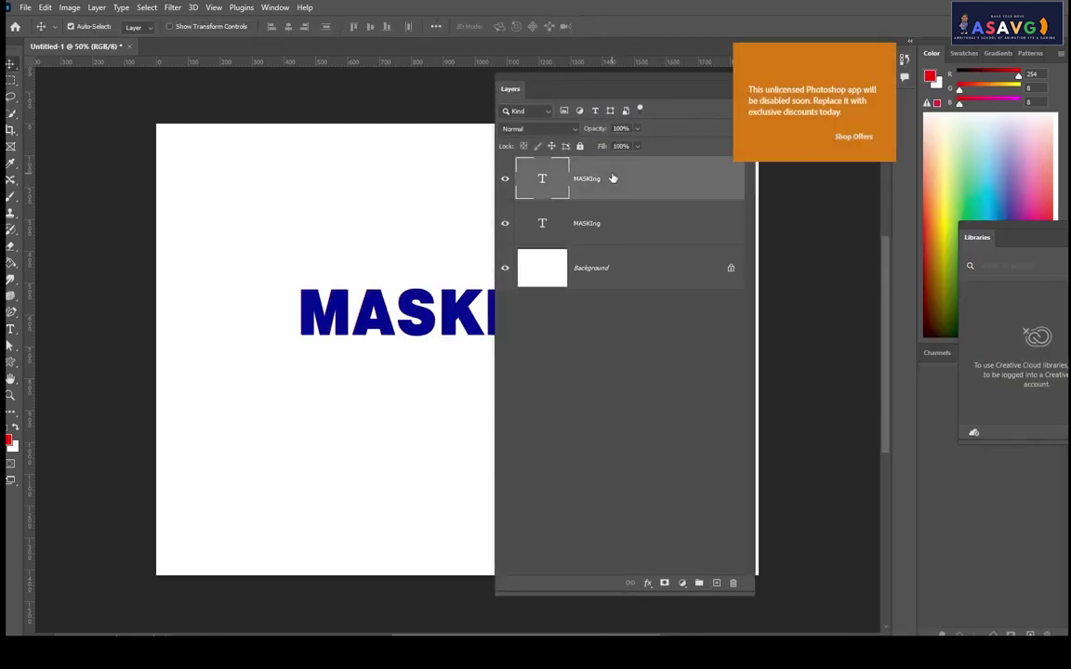
Add a layer mask to the blue text layer and set up a small black brush
click(665, 584)
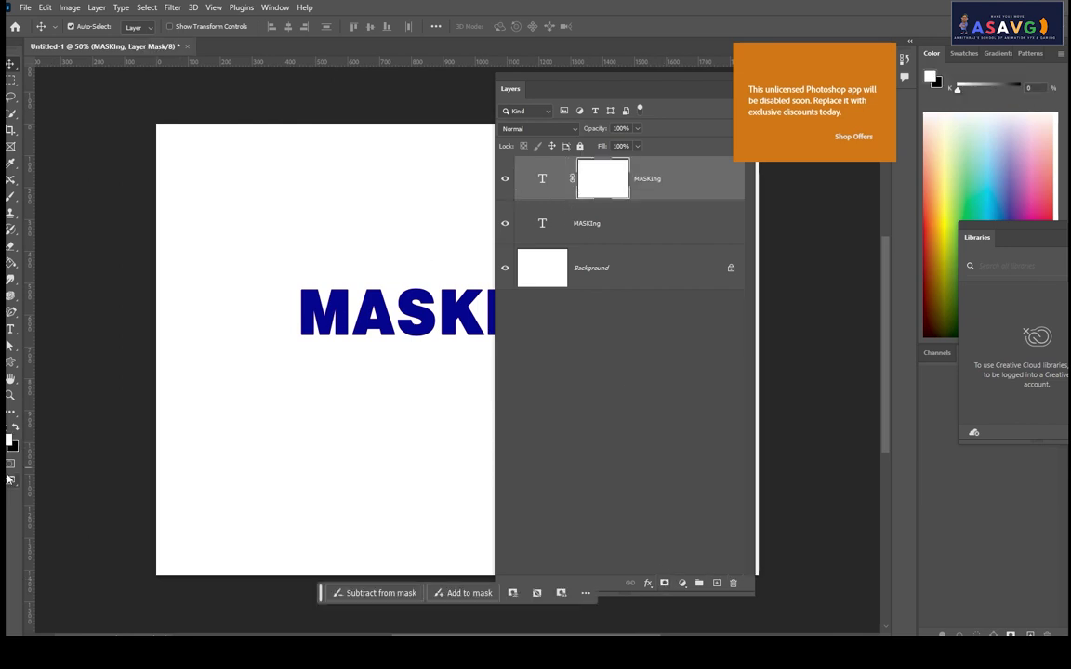
click(15, 429)
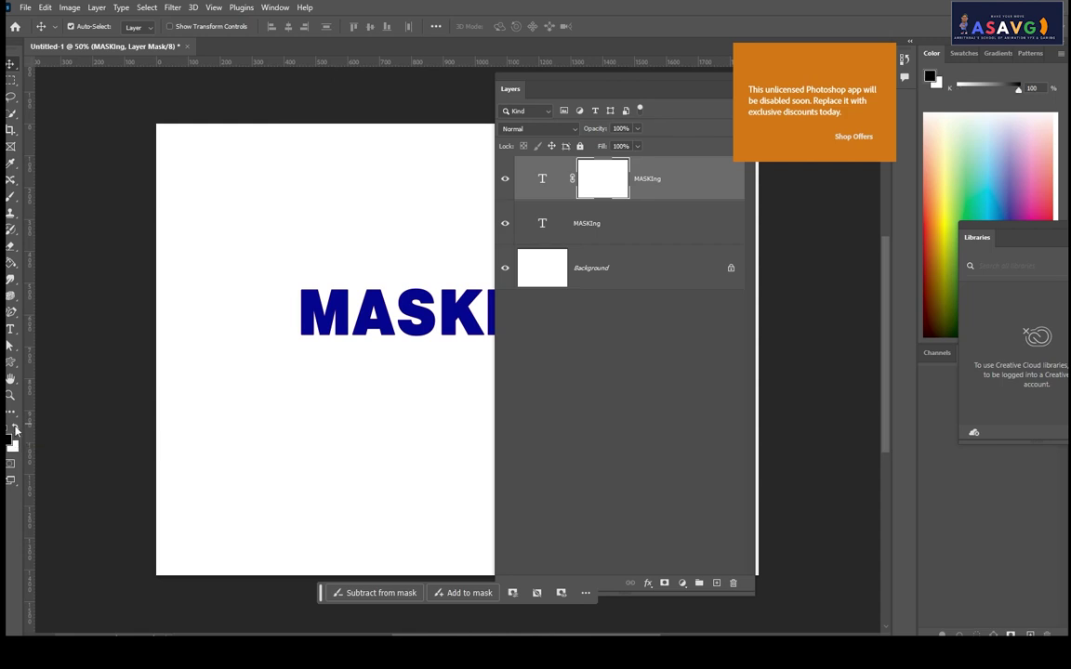
drag(520, 87, 658, 110)
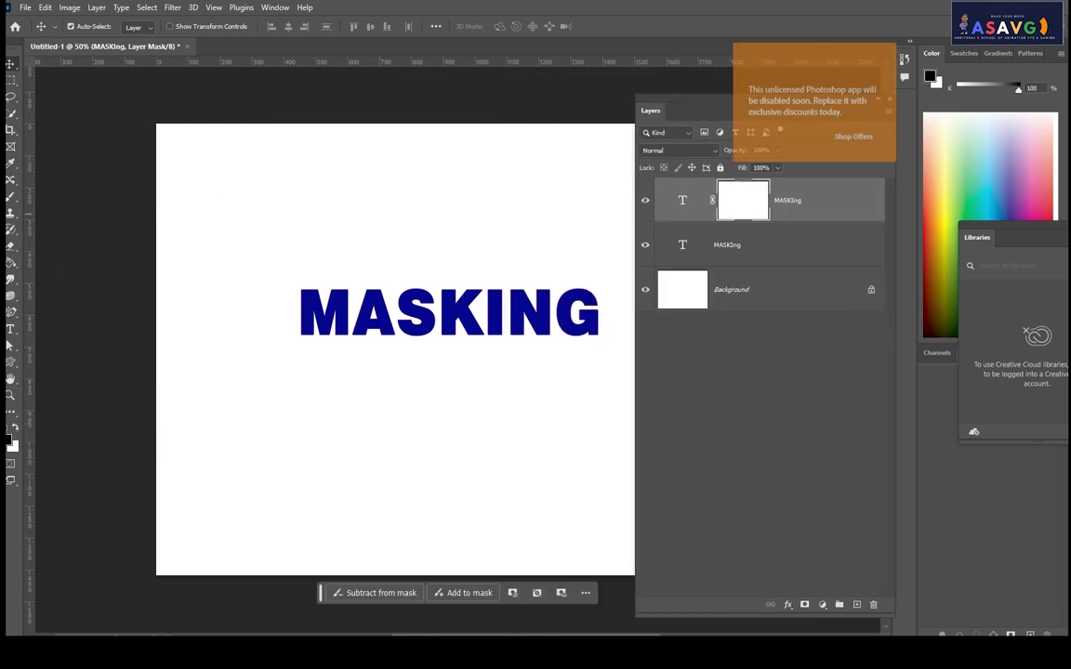
click(10, 197)
click(47, 198)
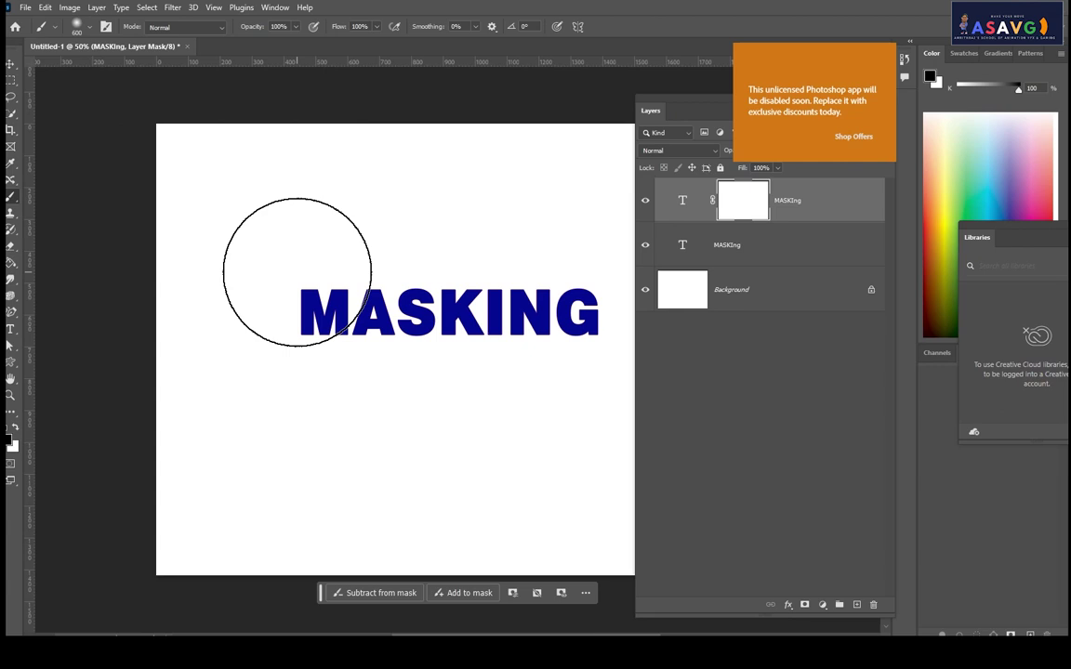
key(bracketleft)
key(bracketleft)
key(bracketleft)
key(bracketleft)
key(bracketleft)
key(bracketleft)
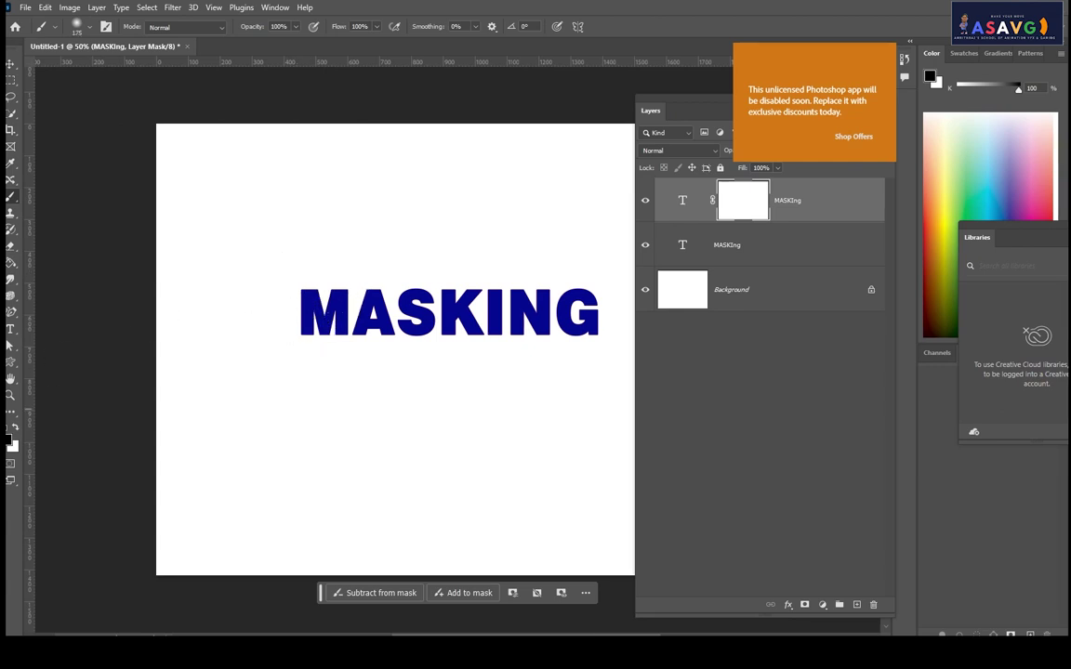
key(bracketleft)
key(bracketleft)
Paint black mask strokes along the top and bottom of MASKING, undoing stray strokes
drag(305, 299, 597, 297)
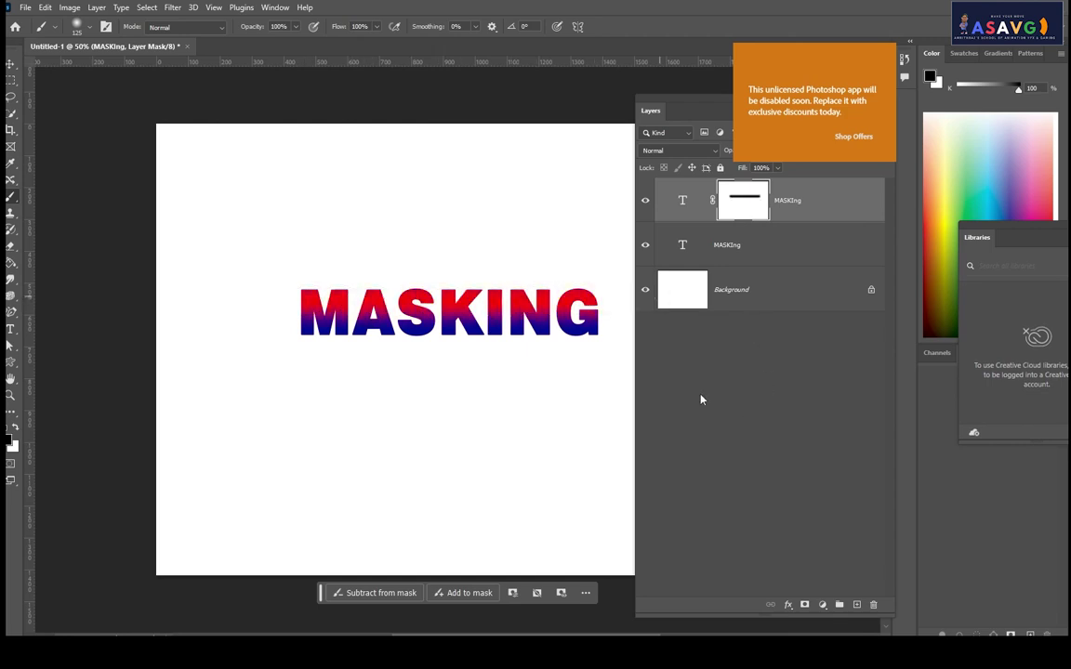
key(ctrl+z)
drag(293, 293, 595, 290)
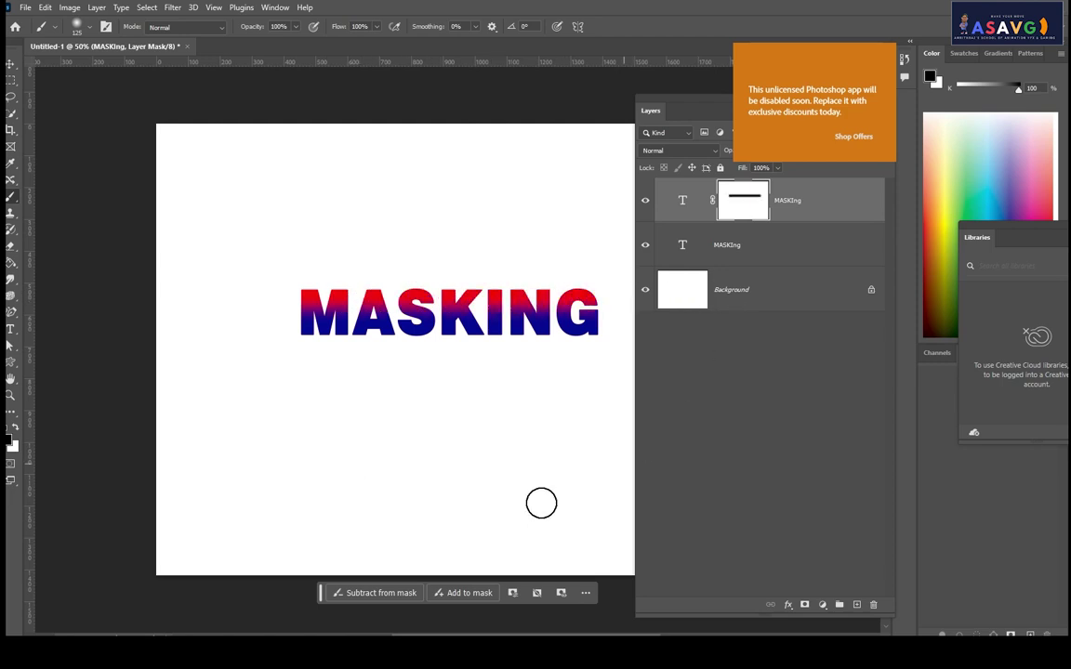
key(ctrl+z)
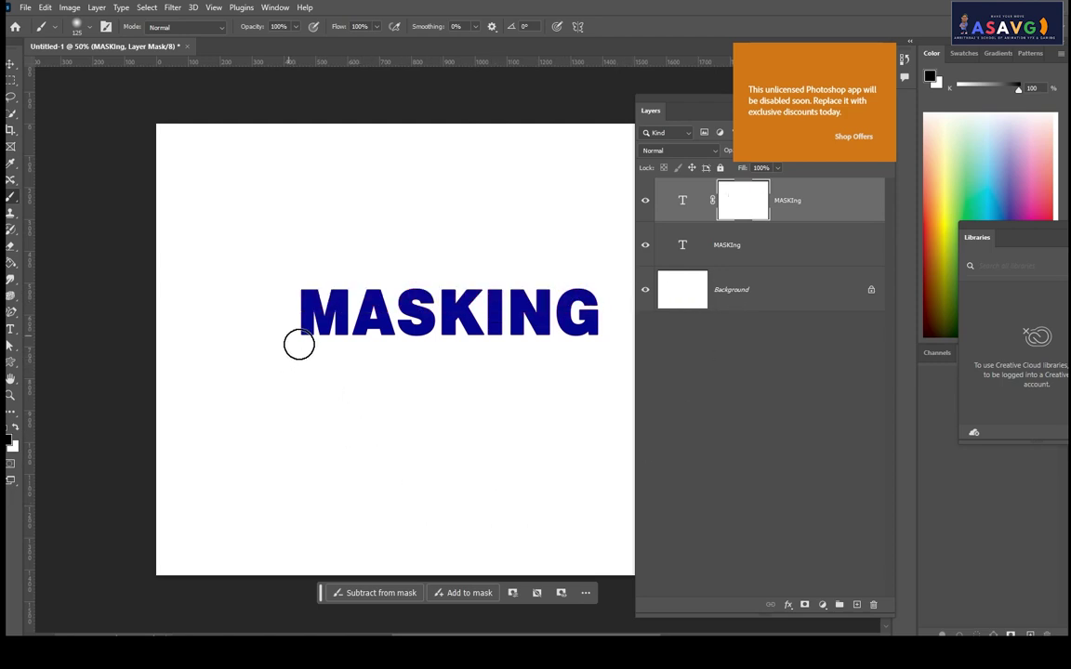
drag(313, 342, 583, 332)
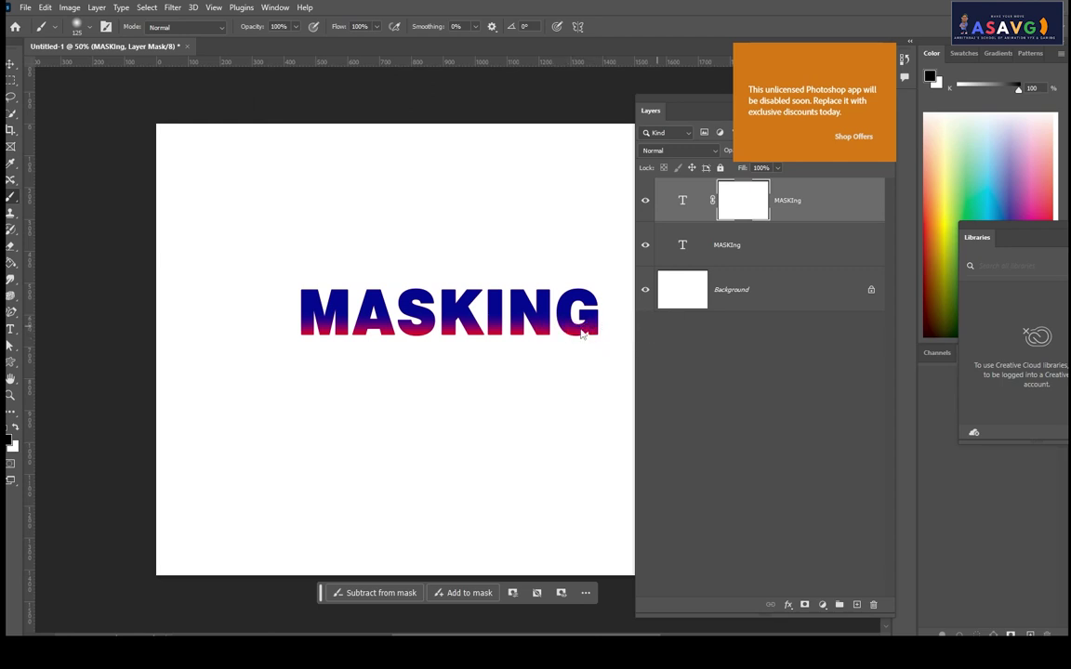
drag(294, 284, 381, 291)
key(ctrl+z)
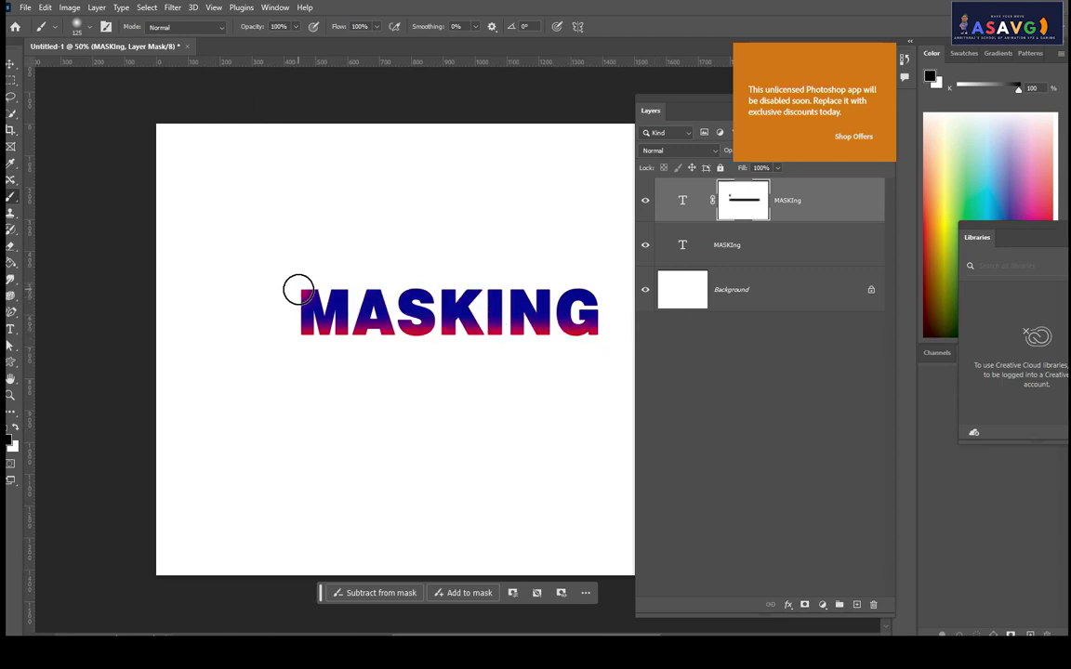
drag(298, 289, 583, 282)
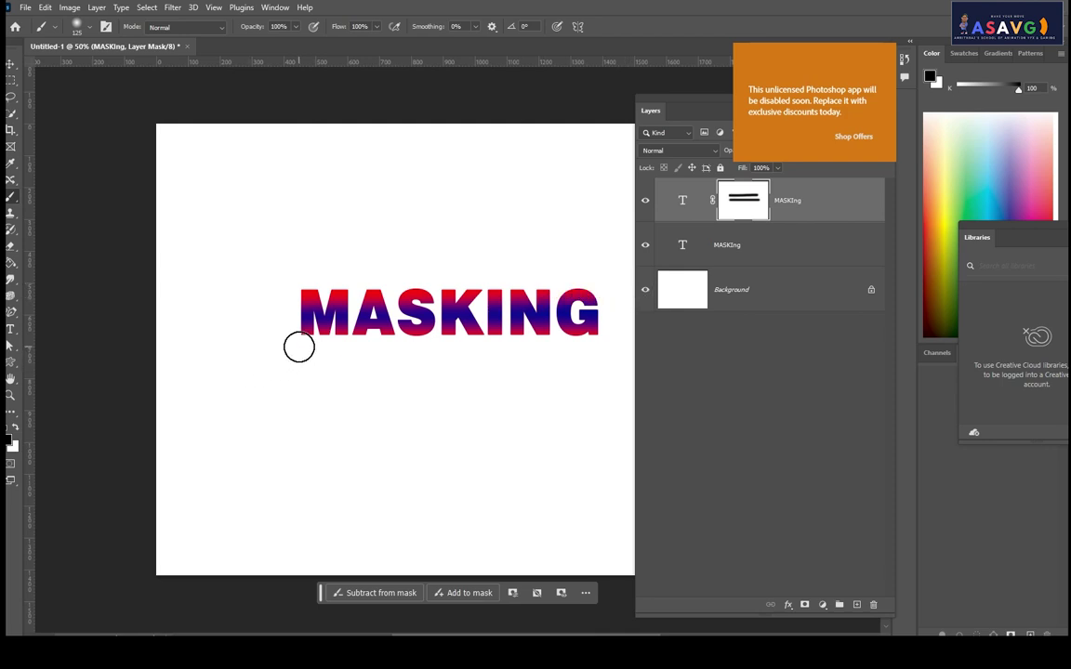
drag(298, 347, 614, 342)
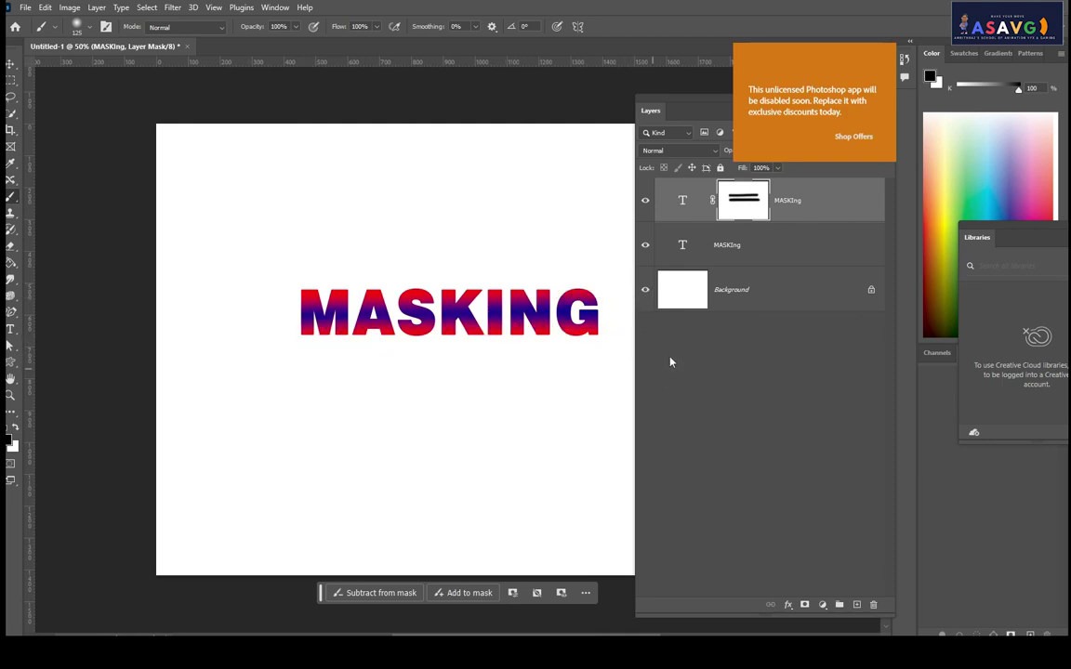
click(734, 290)
Unlock the Background as Layer 0 and fill it black with the Paint Bucket
click(871, 290)
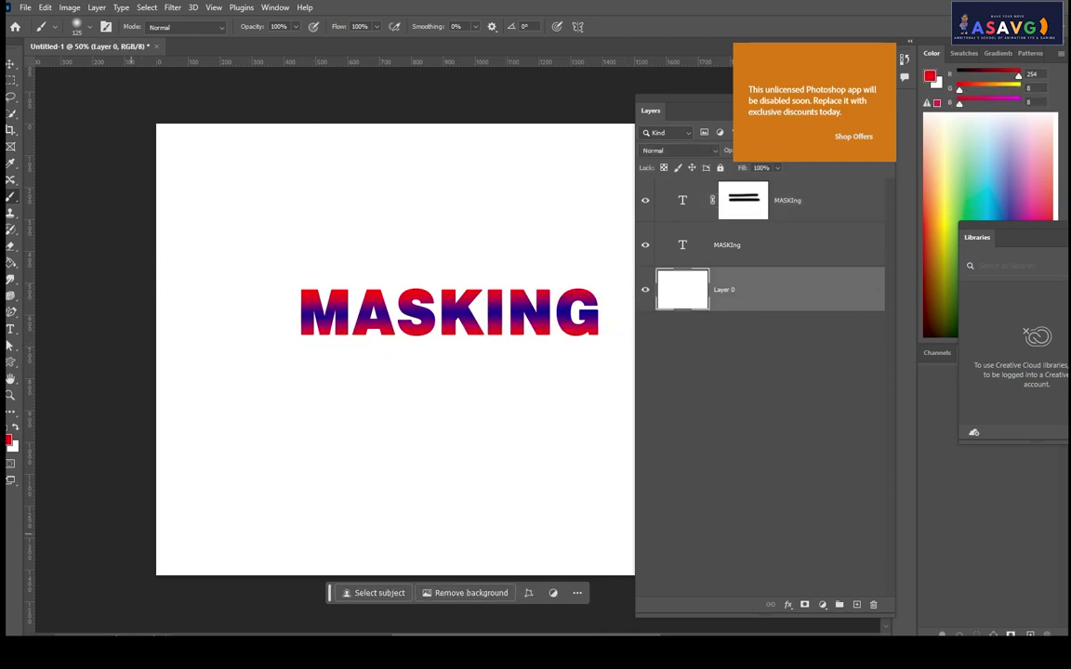
click(15, 426)
click(10, 262)
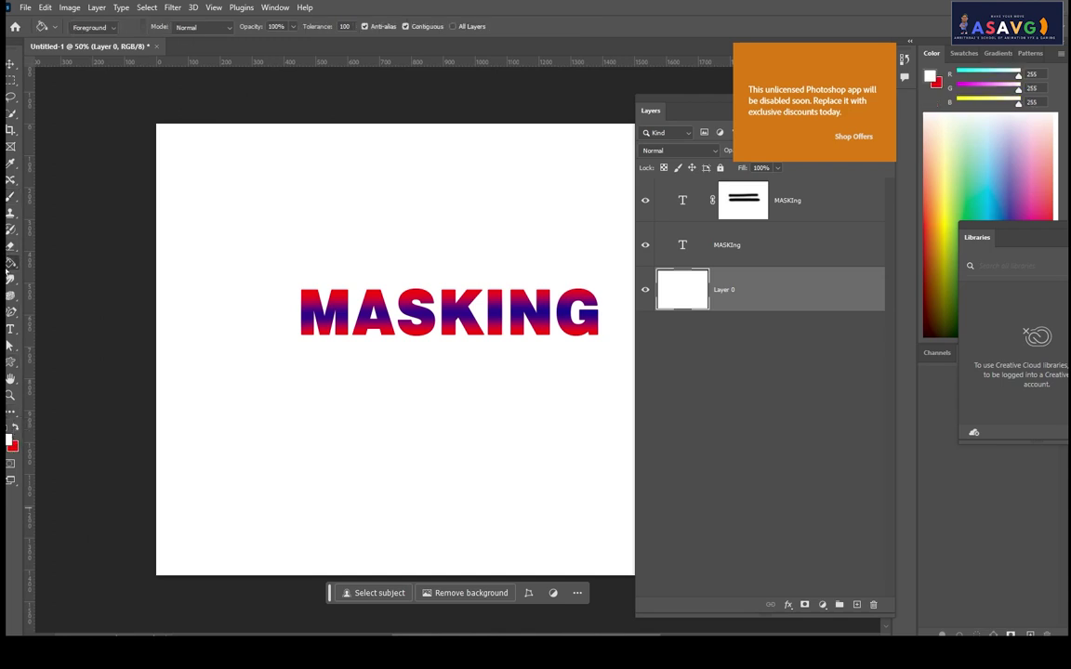
click(60, 270)
click(8, 435)
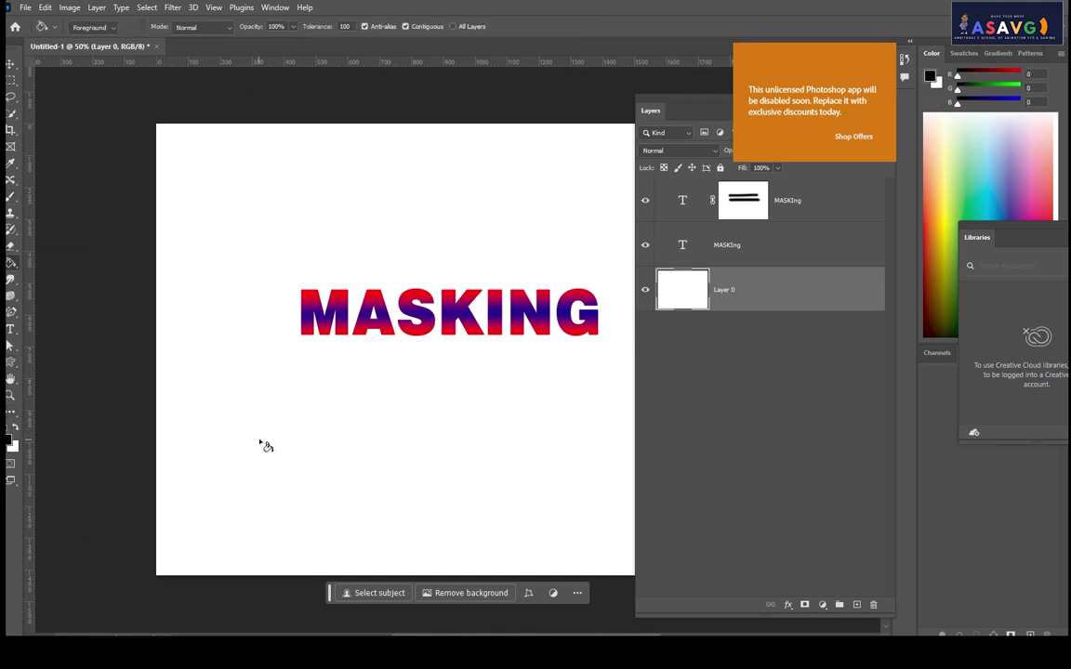
click(258, 493)
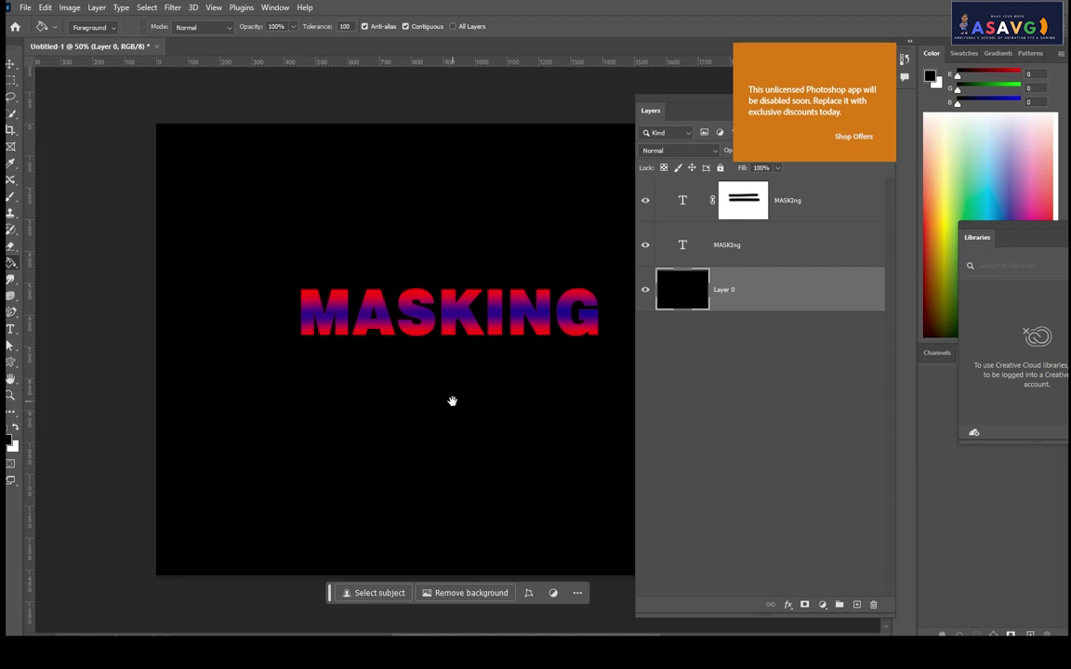
drag(451, 400, 398, 376)
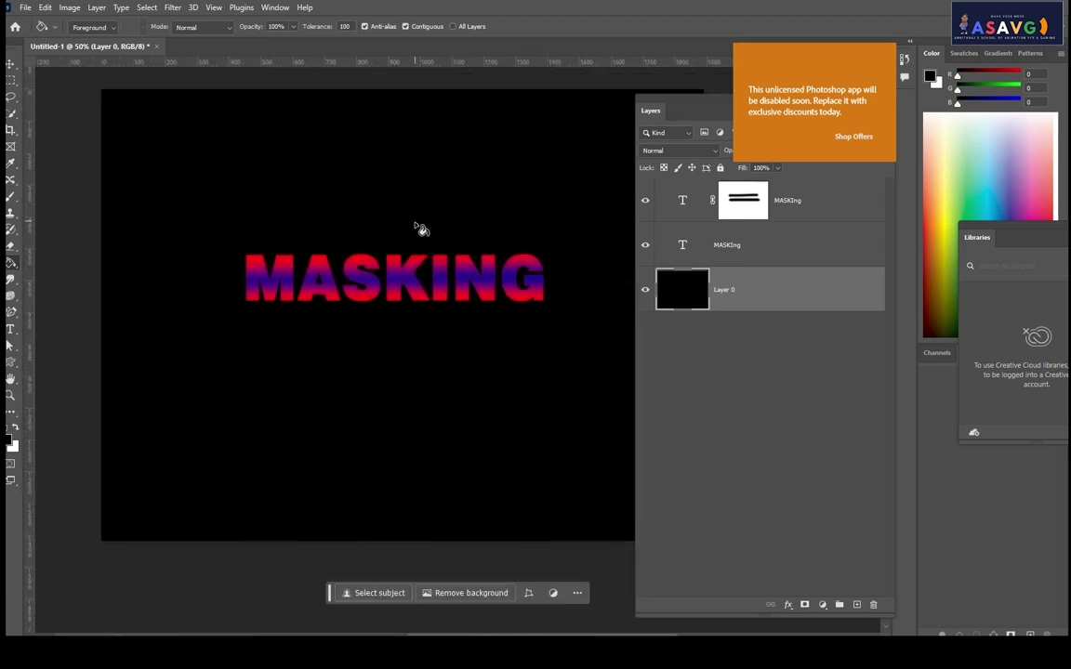
Paint white over the top layer's mask, then remove the mask from the MASKING text
click(739, 213)
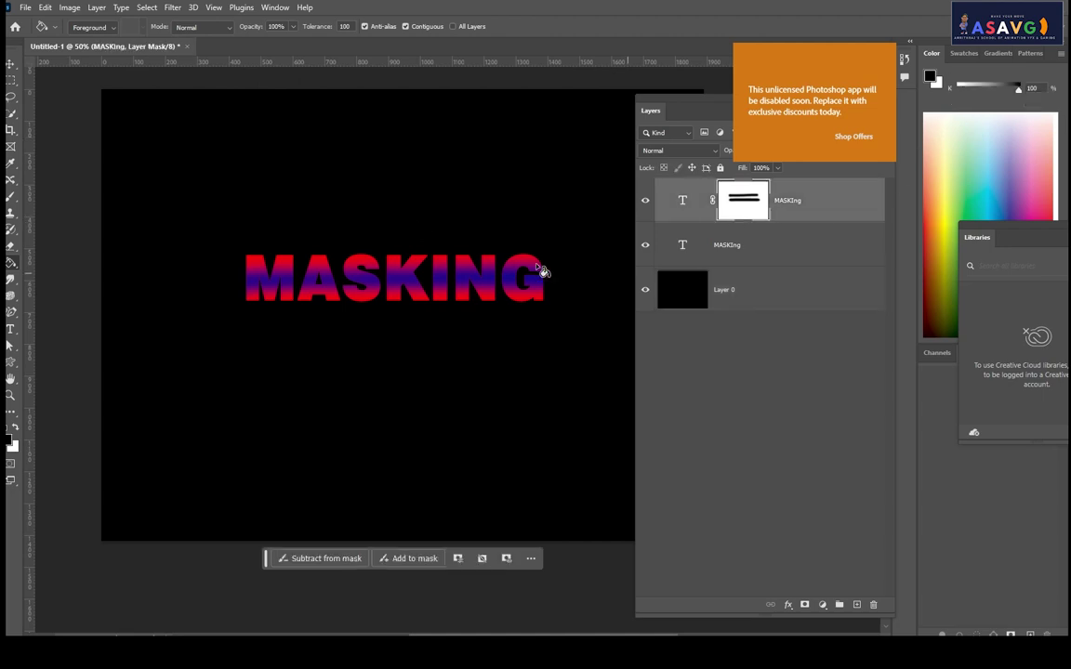
click(17, 428)
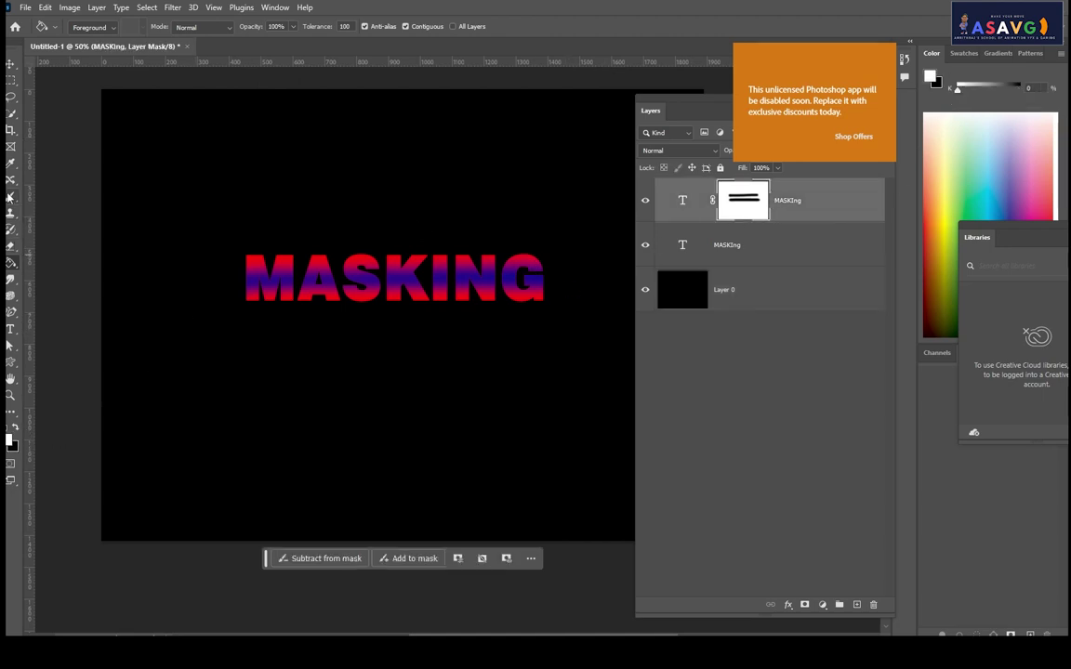
click(11, 196)
click(70, 196)
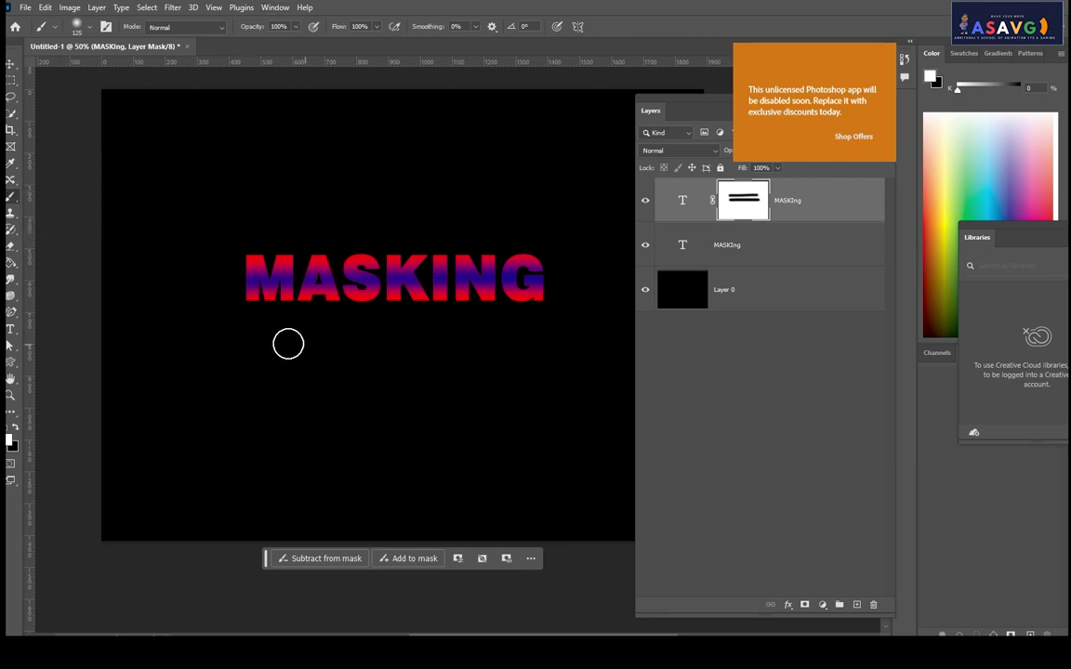
mouse_move(251, 279)
mouse_down()
mouse_move(516, 268)
mouse_move(366, 290)
mouse_up()
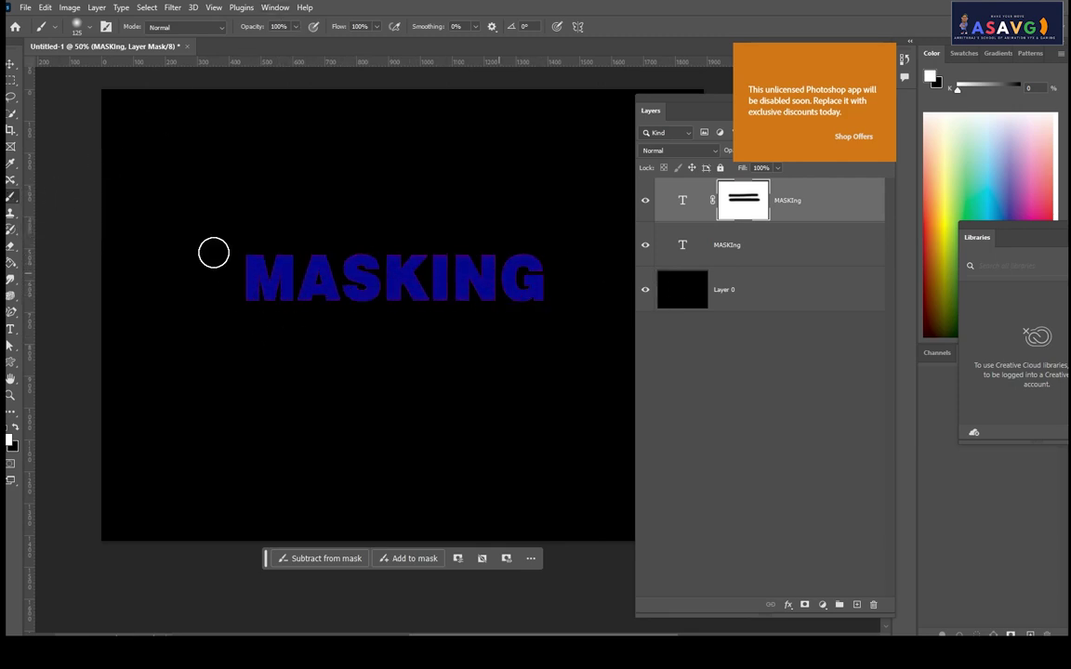
click(12, 64)
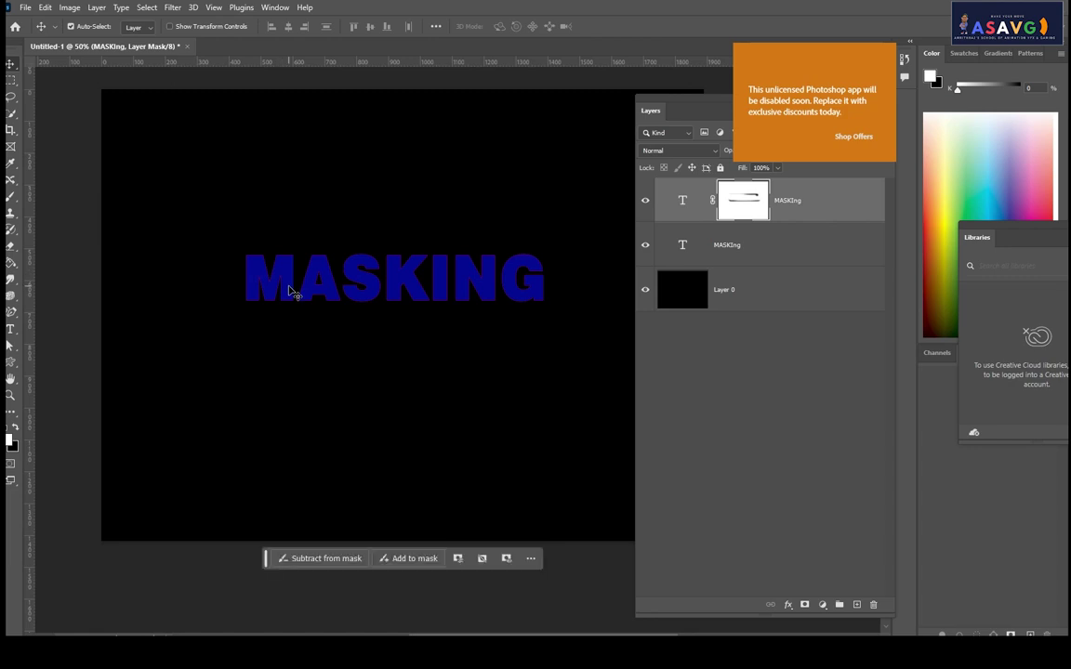
double_click(290, 290)
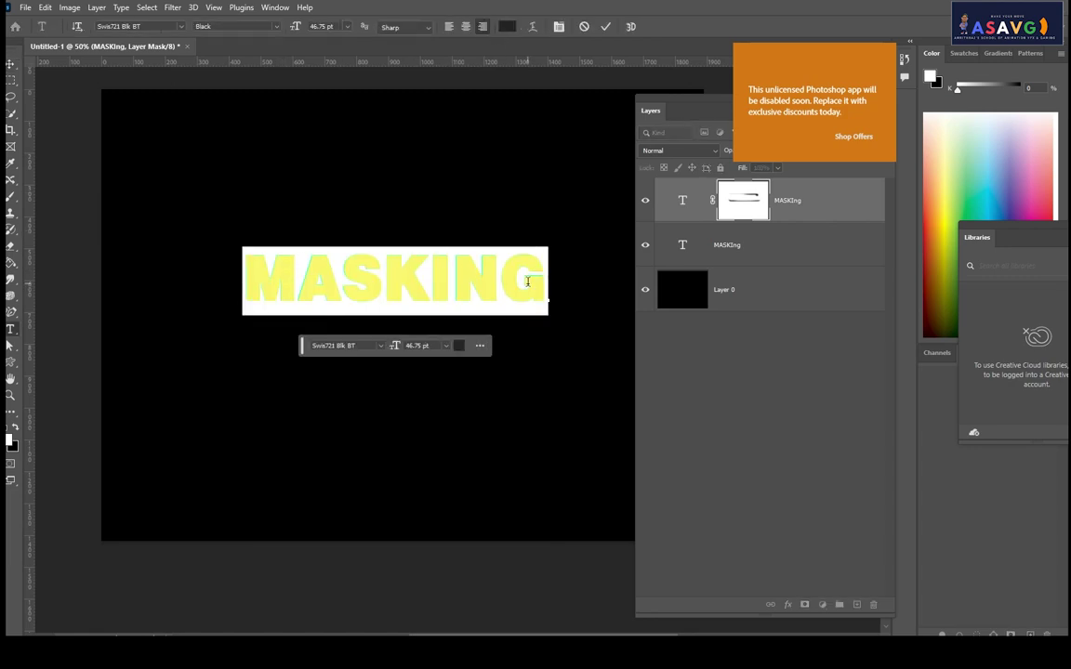
drag(535, 290, 211, 282)
click(762, 208)
key(ctrl+z)
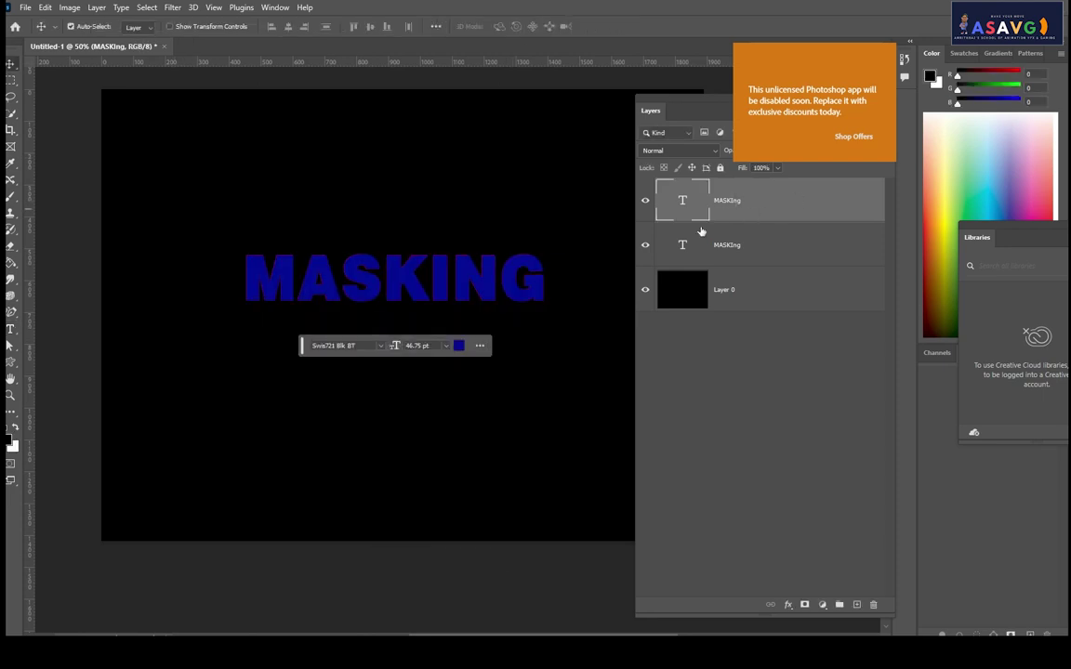
Recolour the top MASKING text white and commit the edit
double_click(433, 289)
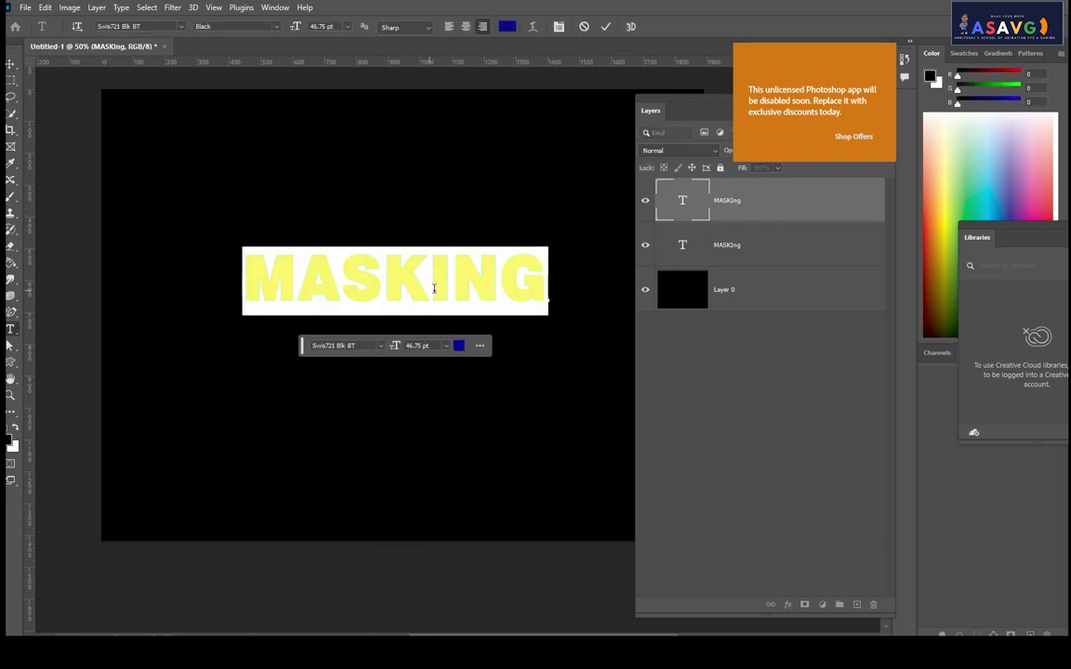
click(507, 28)
click(660, 81)
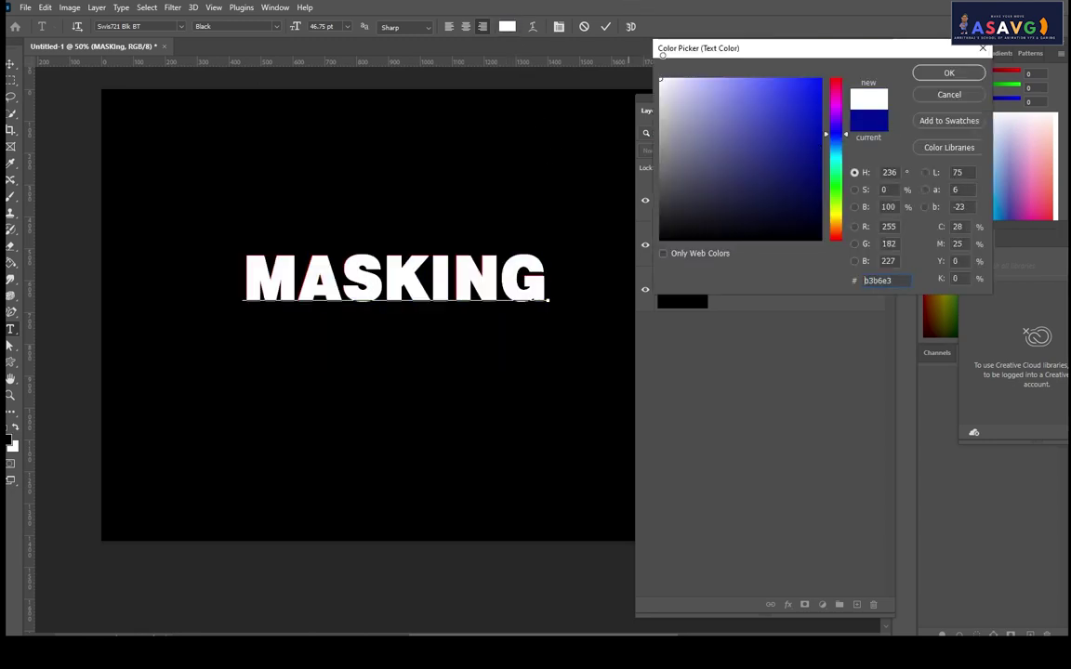
click(957, 73)
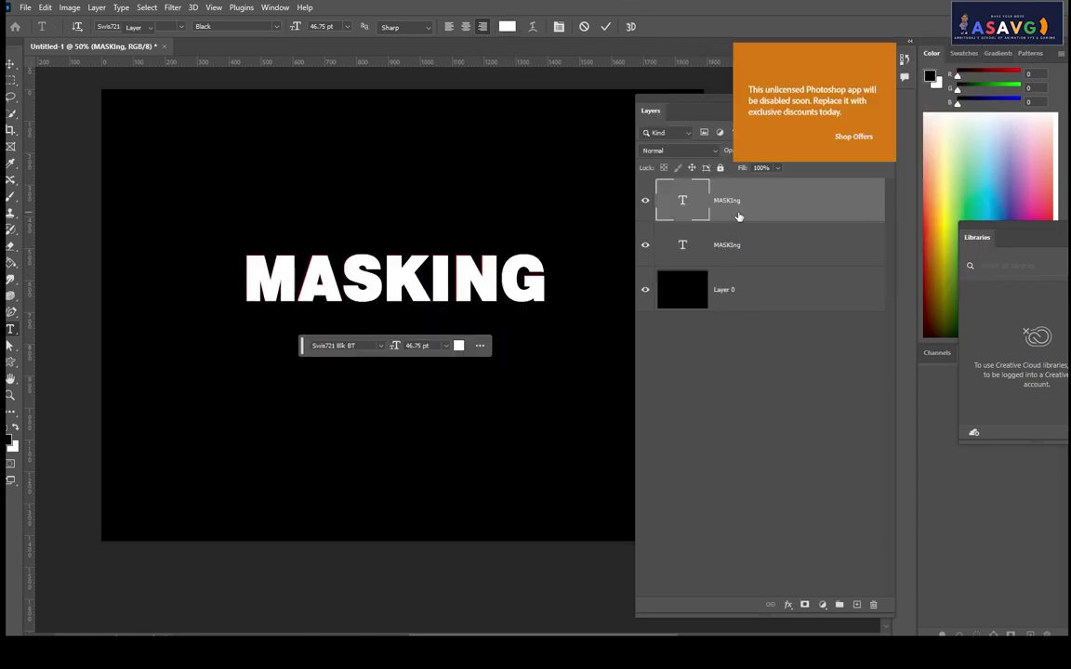
key(ctrl+Return)
Add a fresh white mask to the top MASKING layer and set up a black brush
click(805, 605)
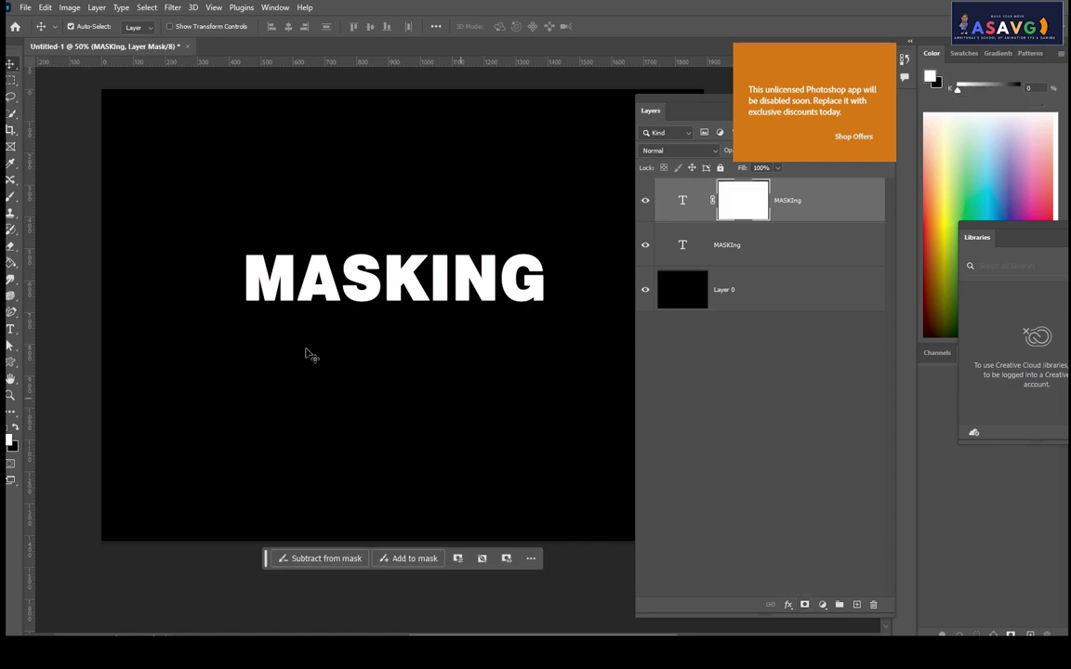
click(11, 196)
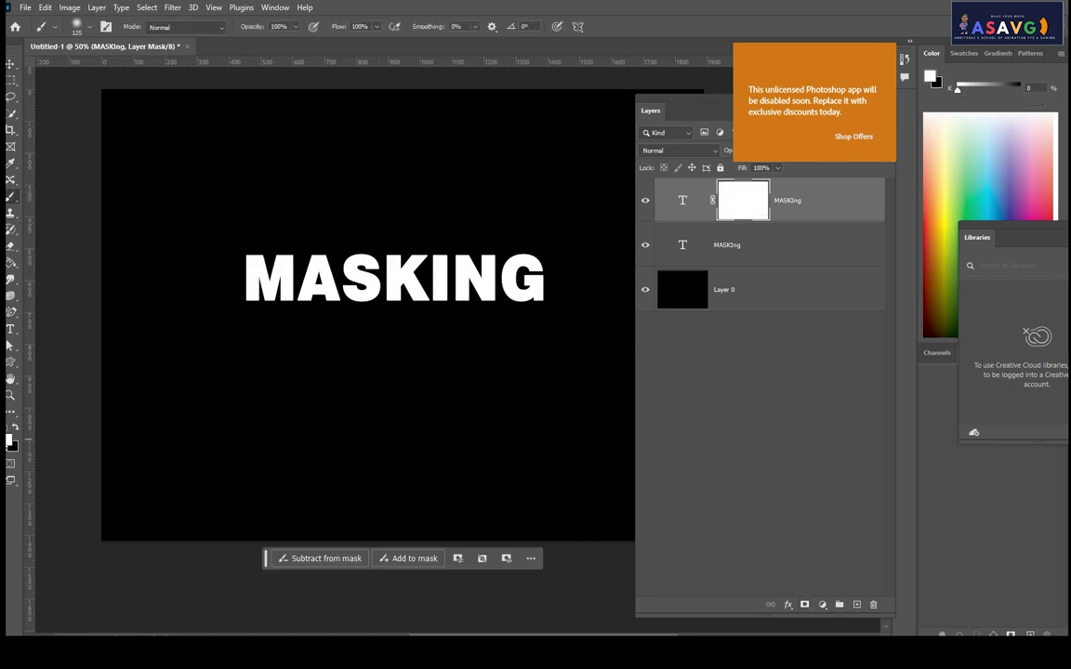
click(18, 432)
drag(246, 256, 616, 255)
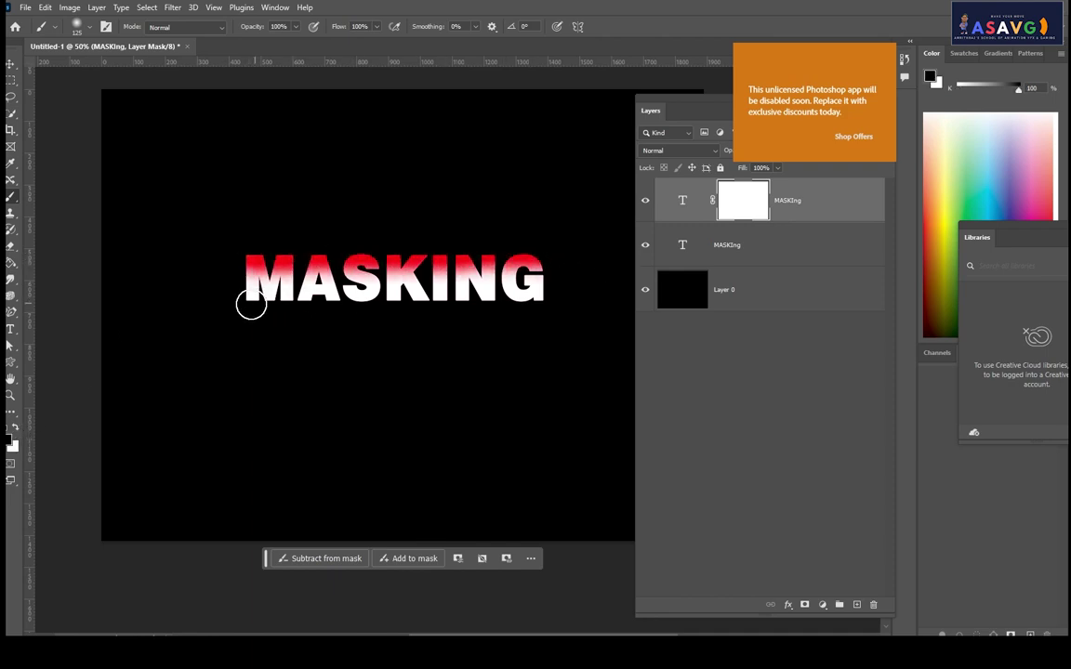
shift+click(278, 289)
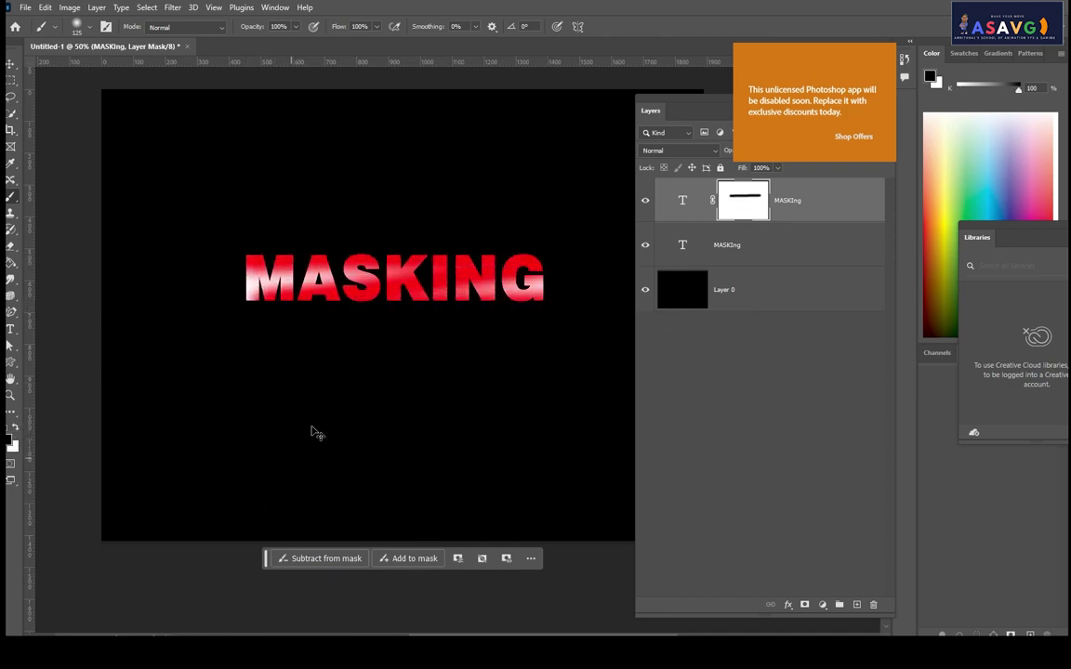
key(ctrl+z)
Paint vertical black mask strokes through the K, G and M
key(ctrl+z)
drag(398, 236, 394, 520)
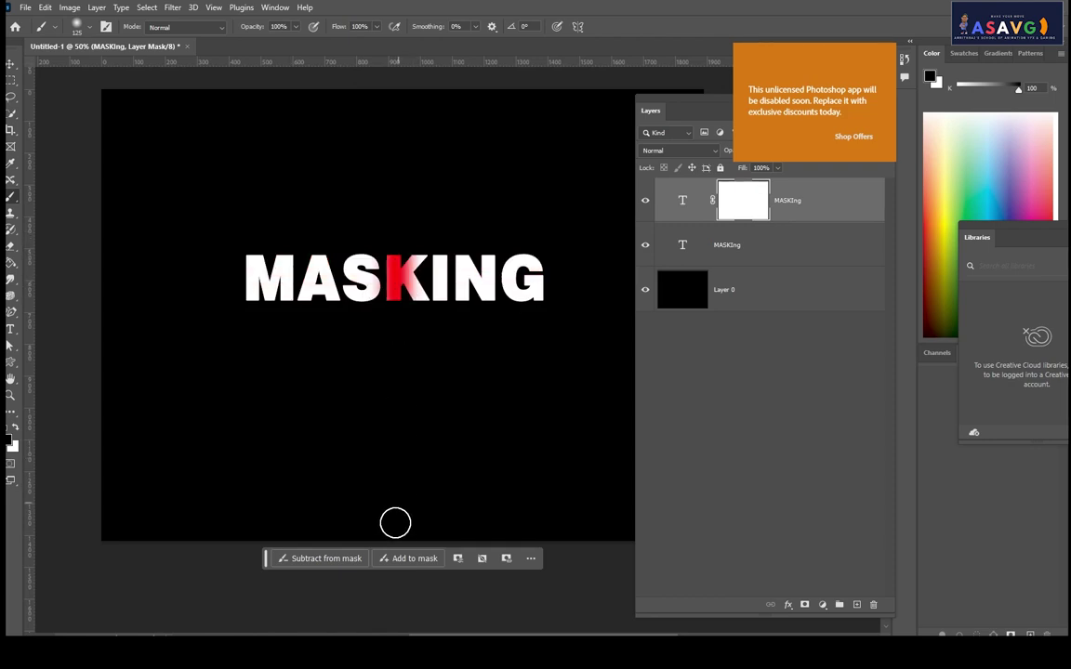
key(ctrl+z)
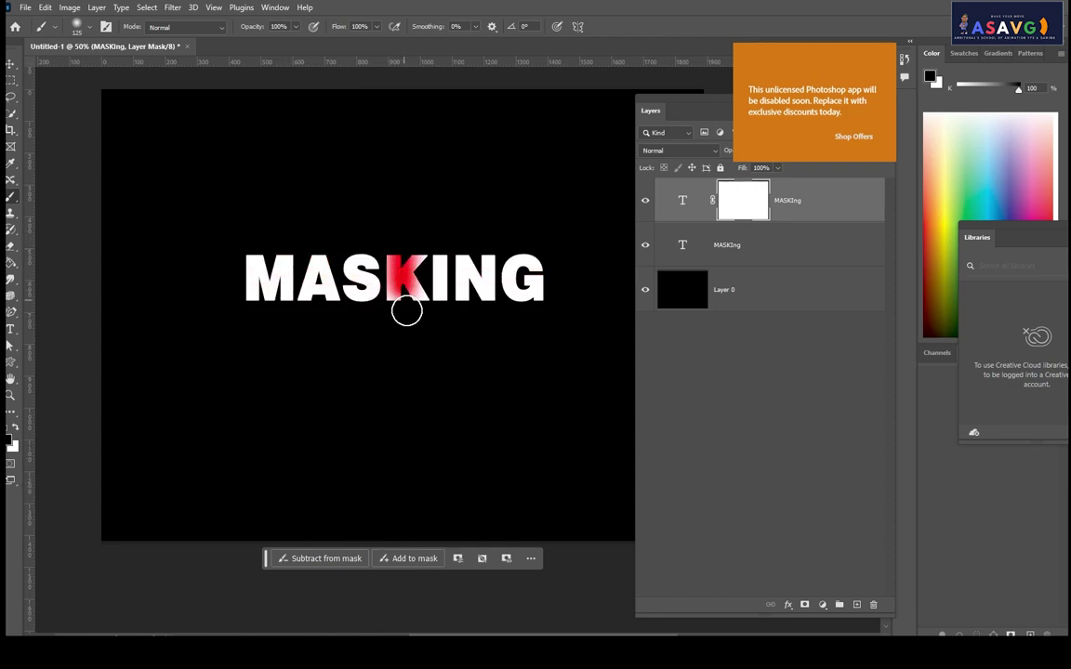
drag(401, 246, 406, 558)
drag(519, 263, 529, 398)
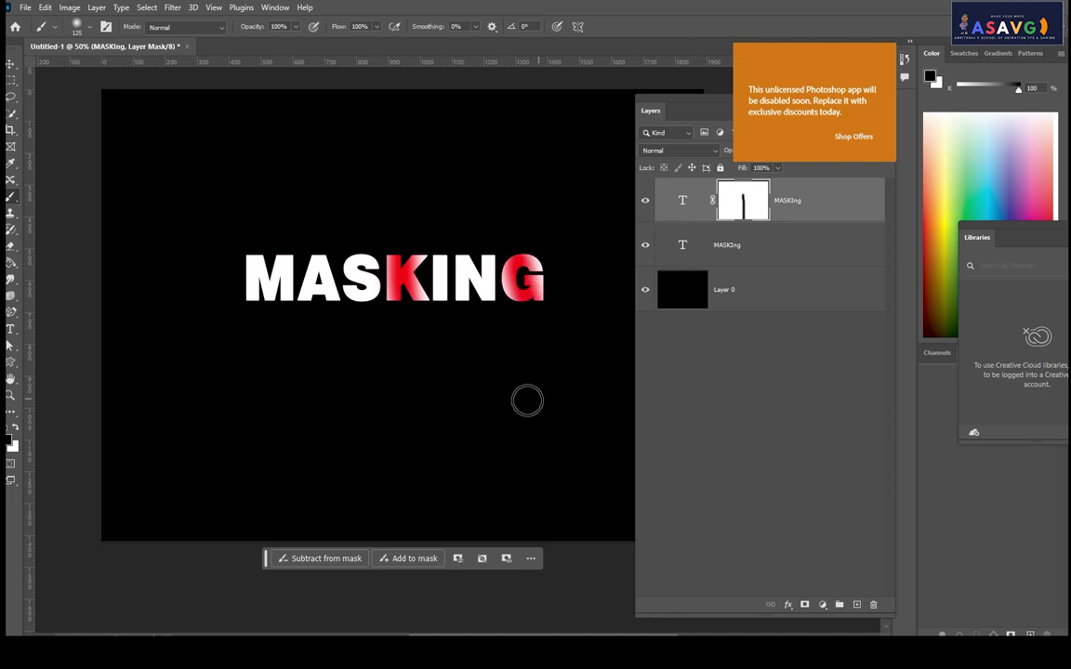
drag(256, 241, 298, 545)
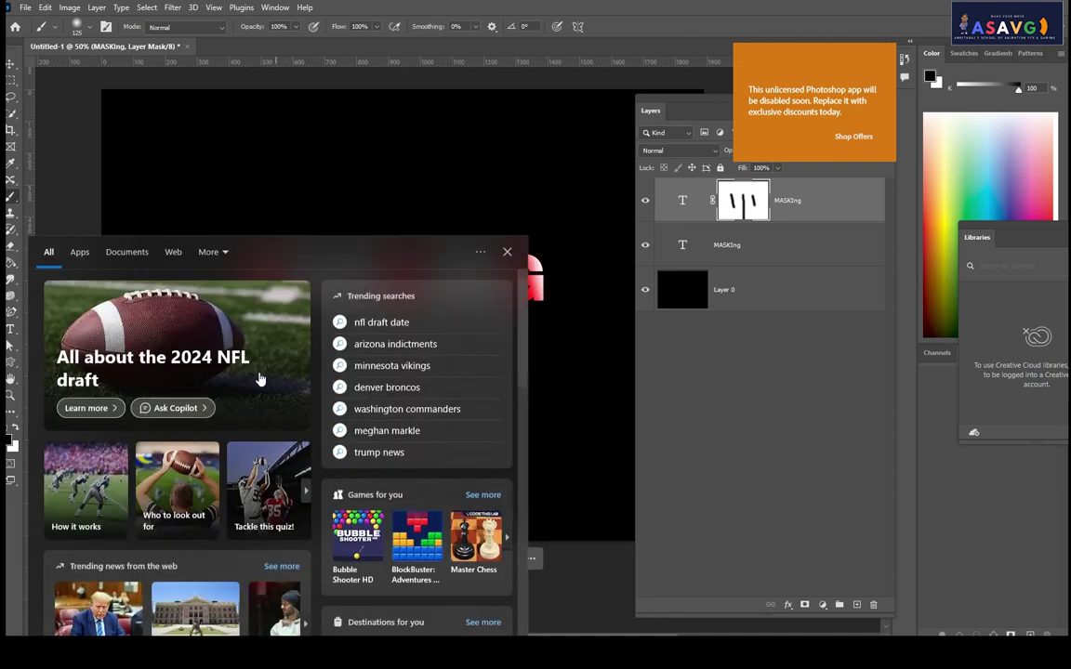
Undo the mask strokes and delete both MASKING text layers
key(ctrl+z)
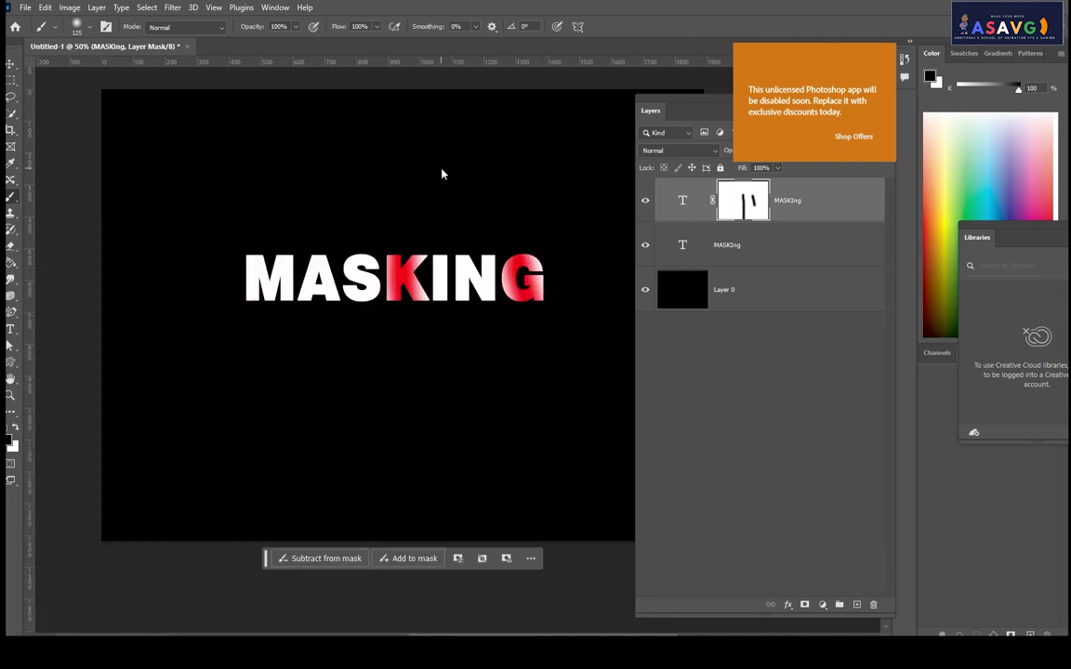
key(ctrl+z)
key(ctrl+z)
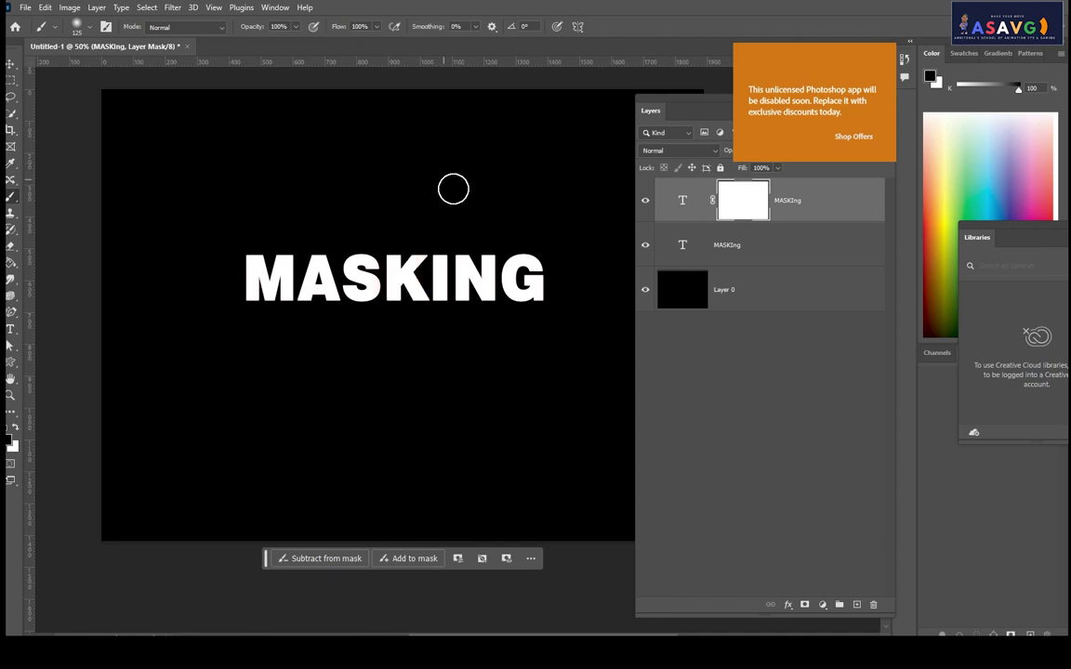
drag(693, 118, 623, 89)
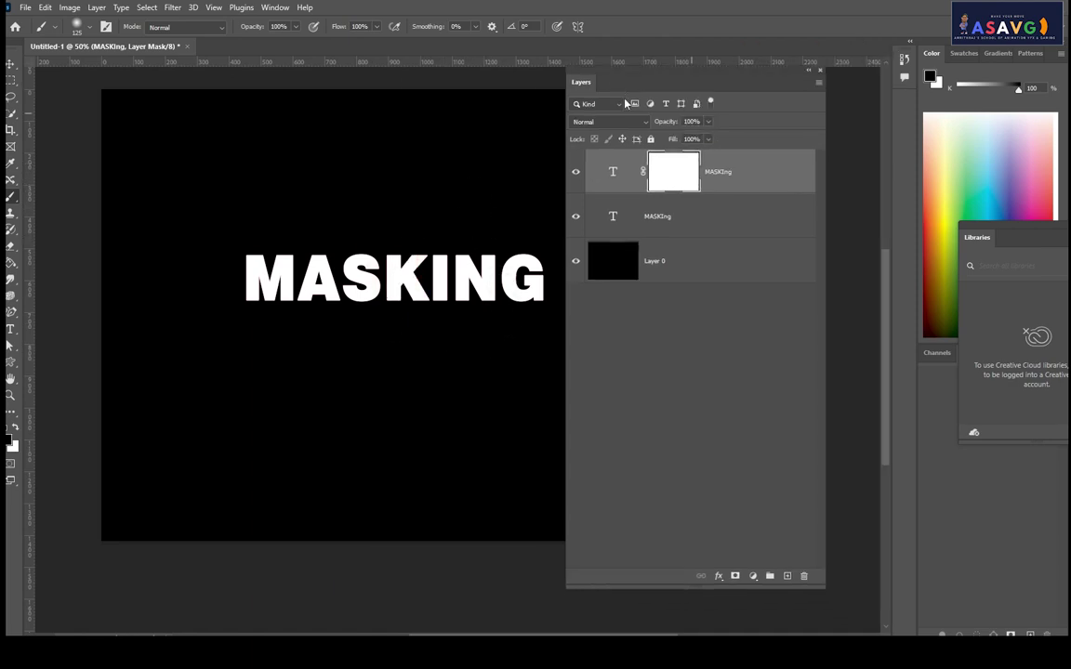
key(Delete)
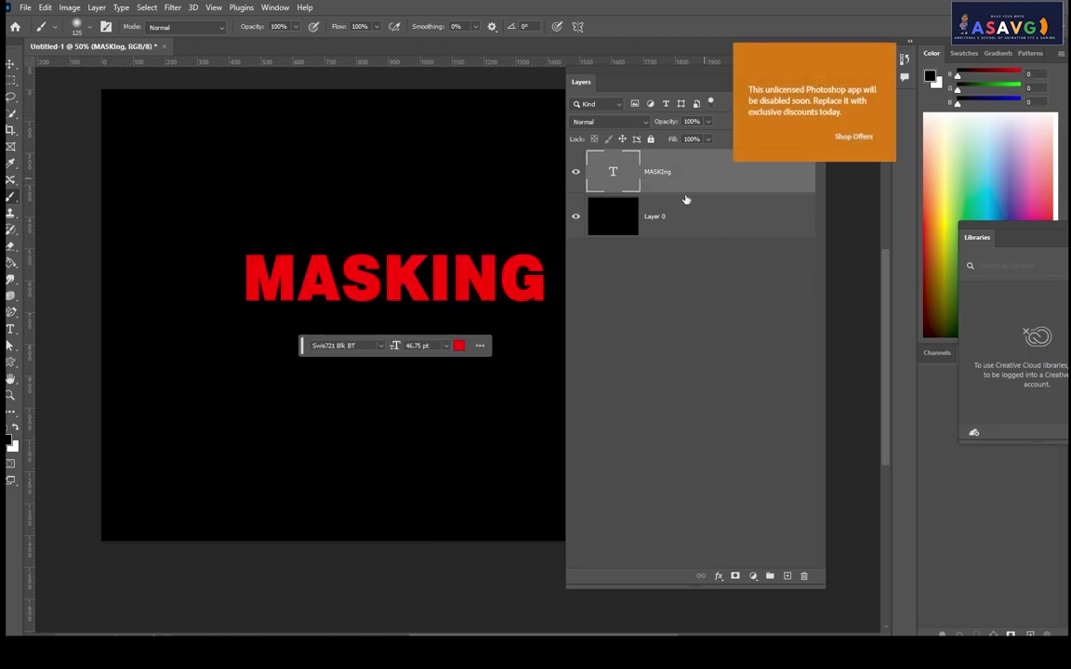
key(Delete)
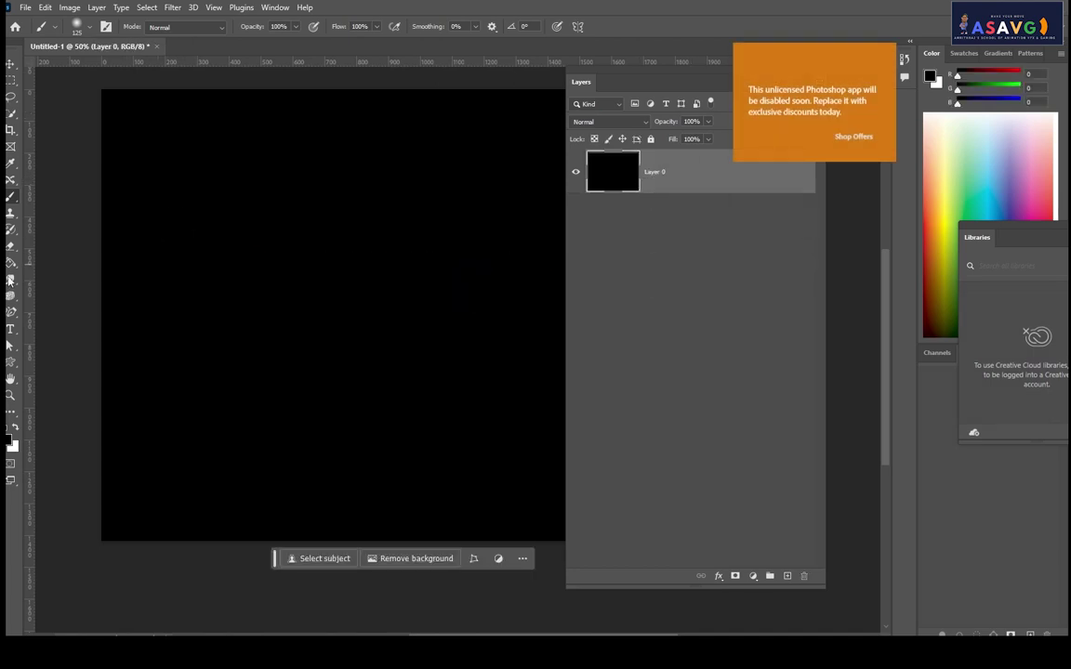
Place a new centred text layer with its colour set to white
key(t)
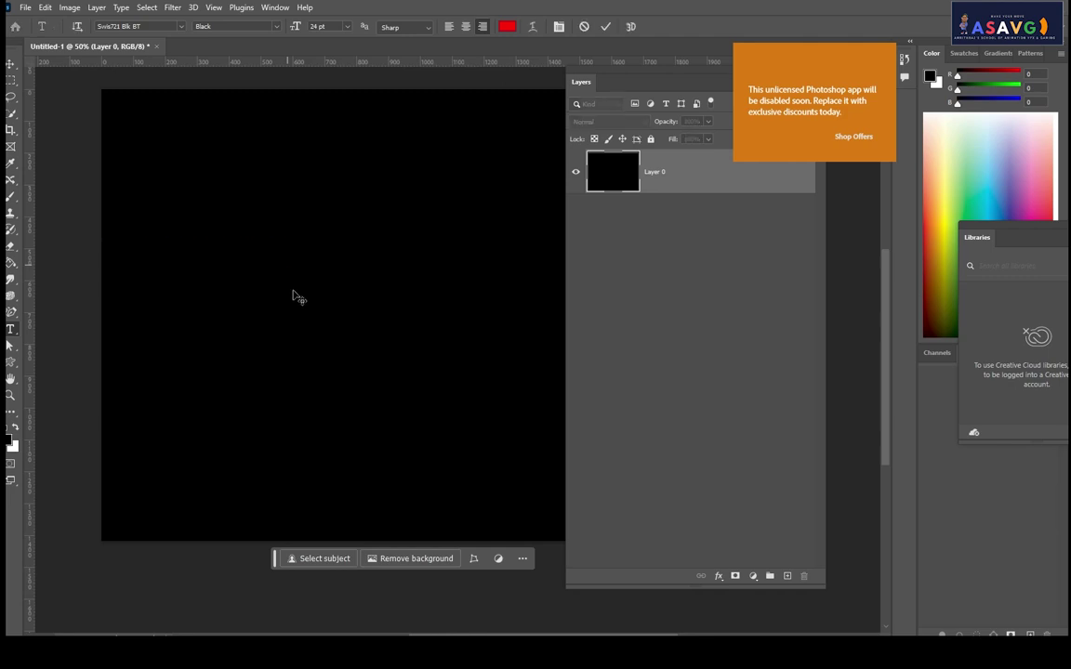
click(284, 268)
drag(173, 235, 351, 247)
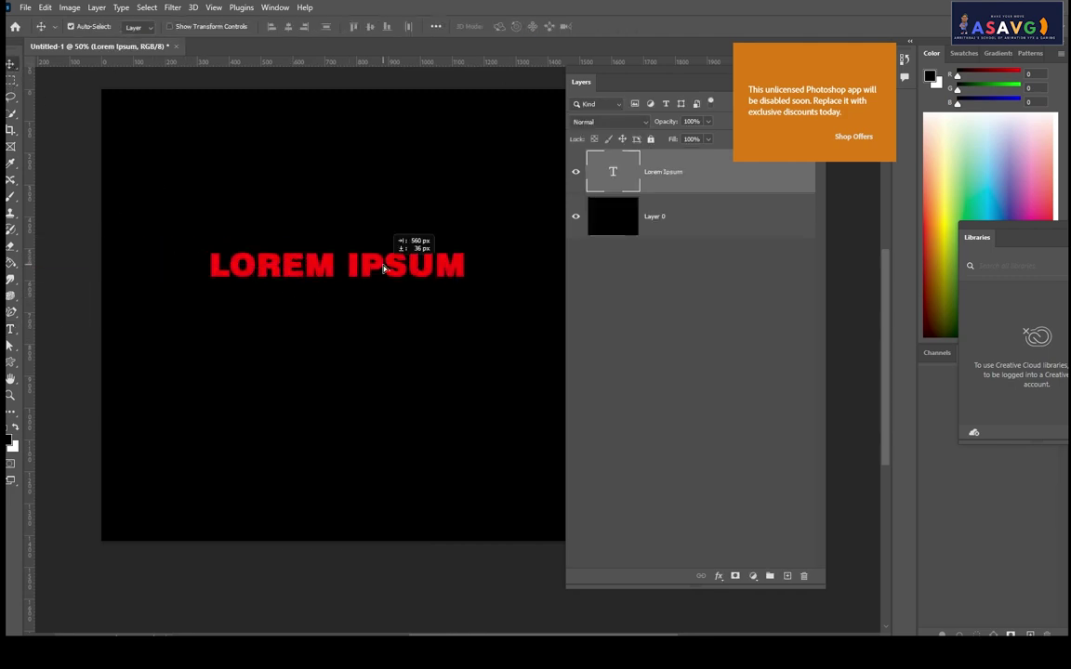
click(507, 26)
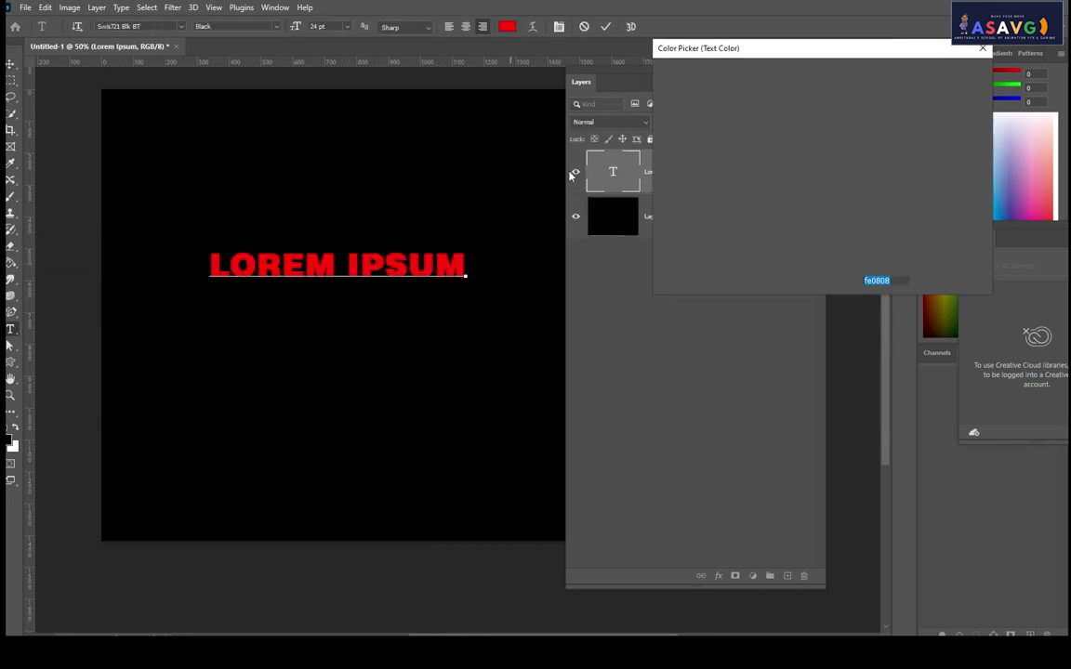
drag(674, 102, 659, 80)
click(948, 73)
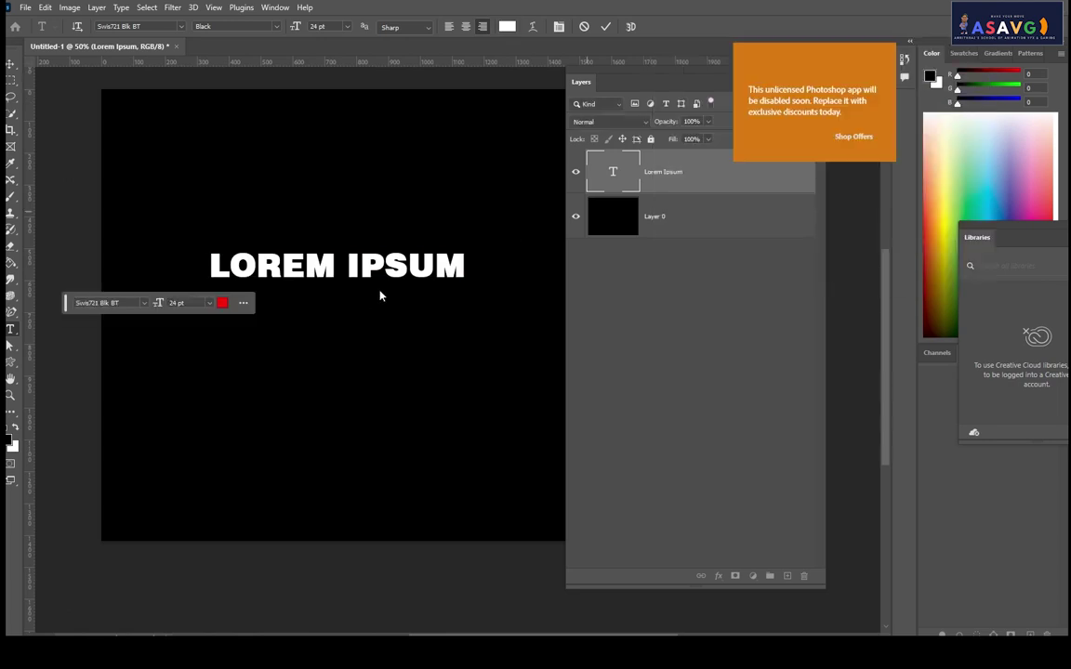
Replace the LOREM IPSUM placeholder with MASKING and nudge it into place
double_click(382, 268)
drag(465, 269, 213, 262)
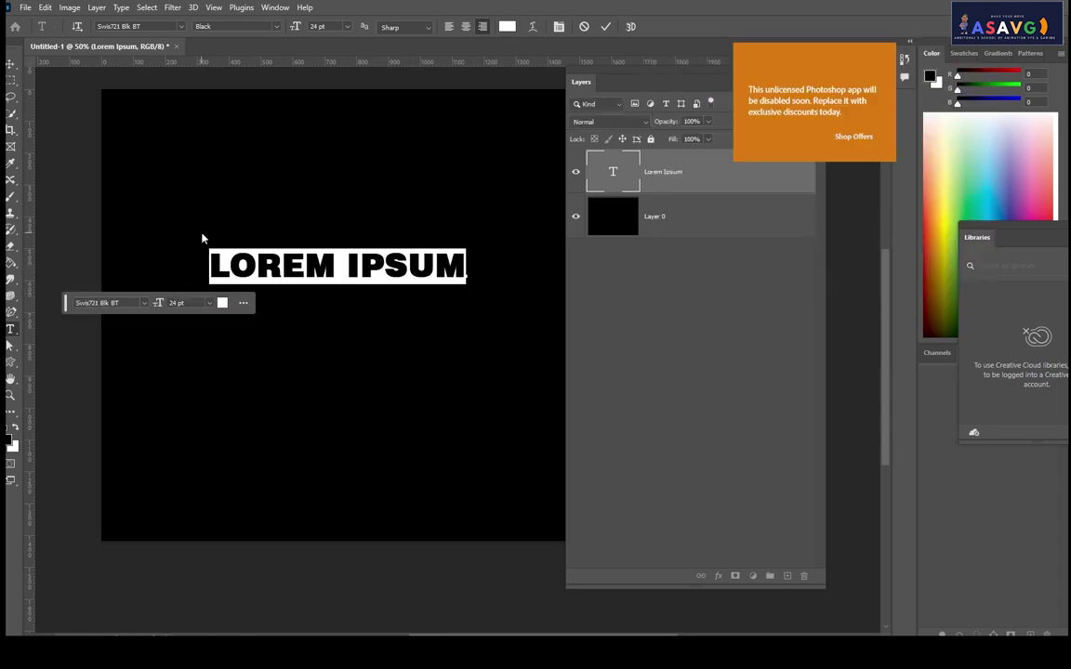
text(MASKING)
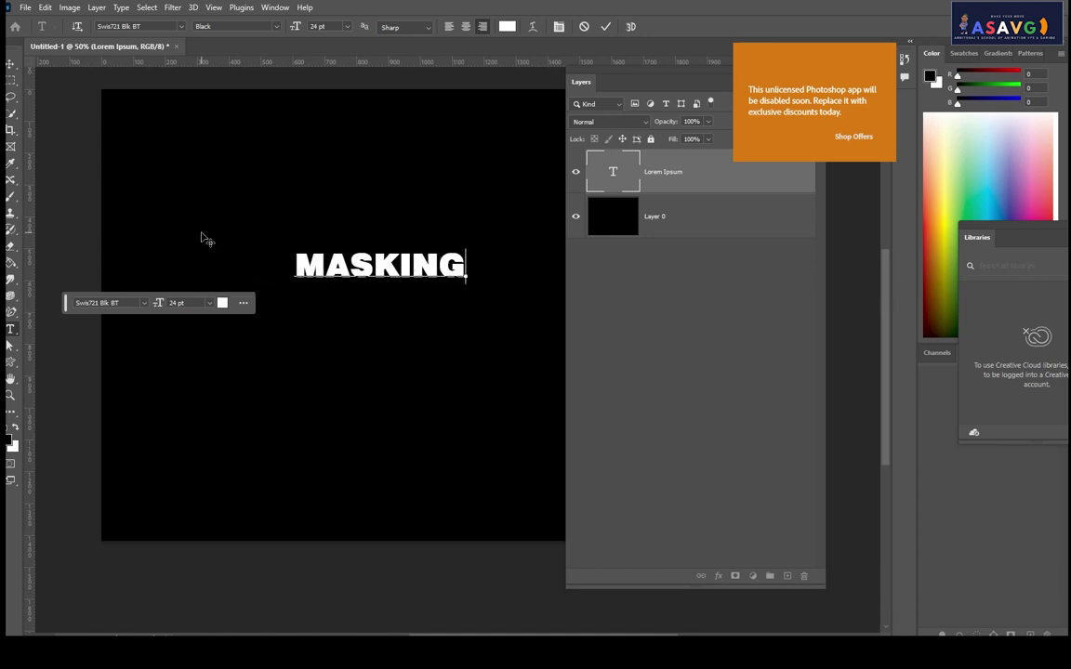
click(9, 65)
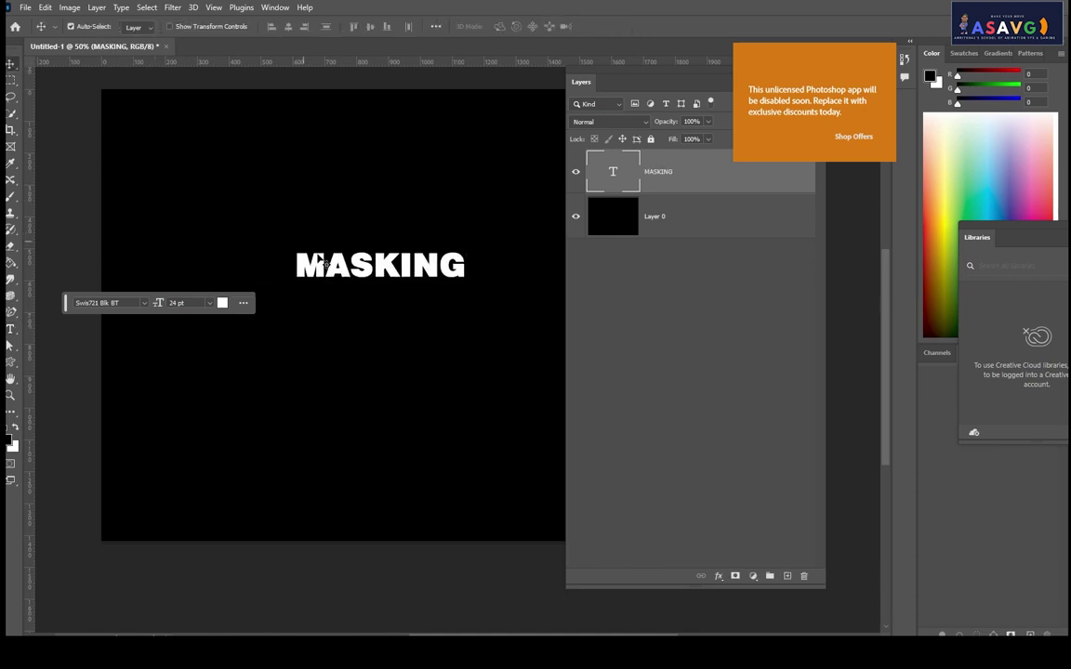
drag(310, 263, 299, 256)
Scale the MASKING text up to about 66 pt
key(ctrl+t)
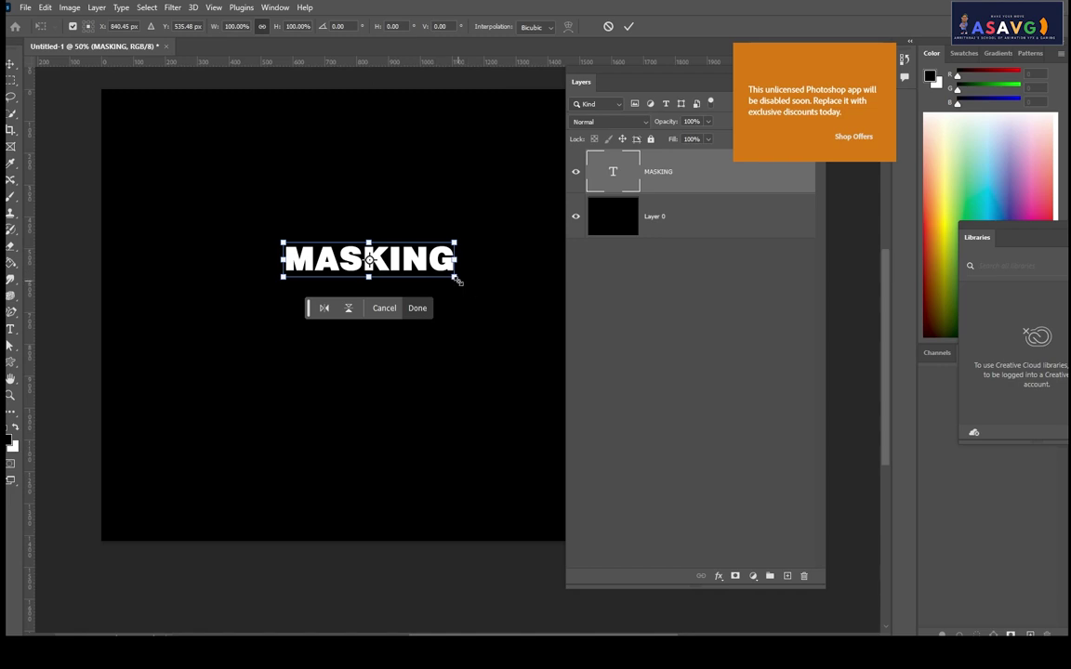
mouse_move(456, 279)
mouse_down()
mouse_move(502, 304)
mouse_move(562, 308)
mouse_up()
drag(649, 89, 701, 101)
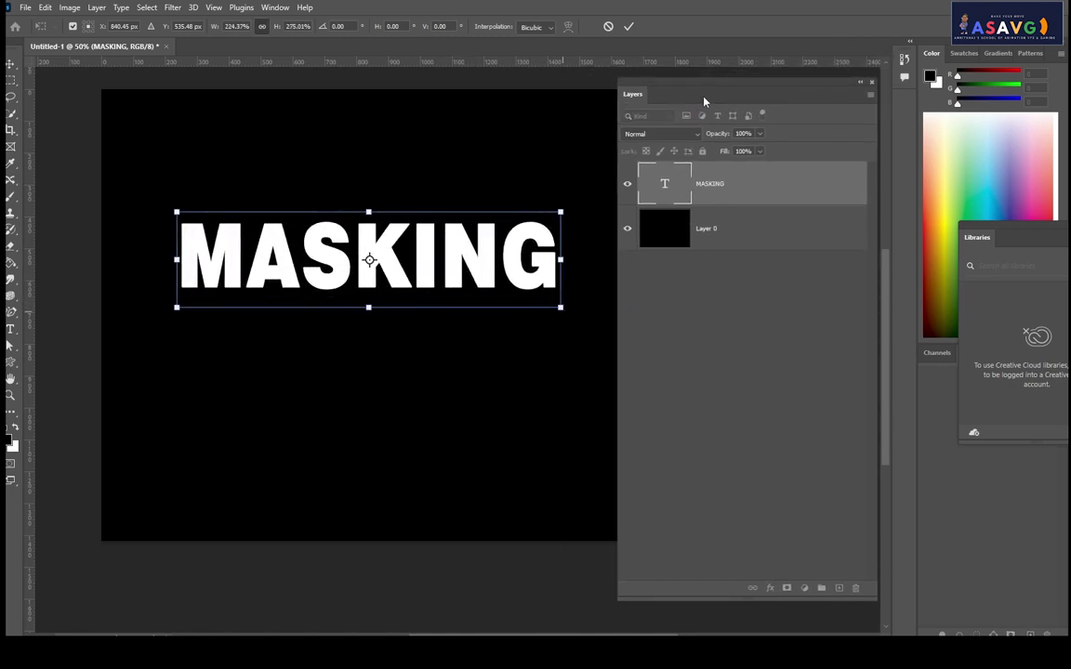
key(Return)
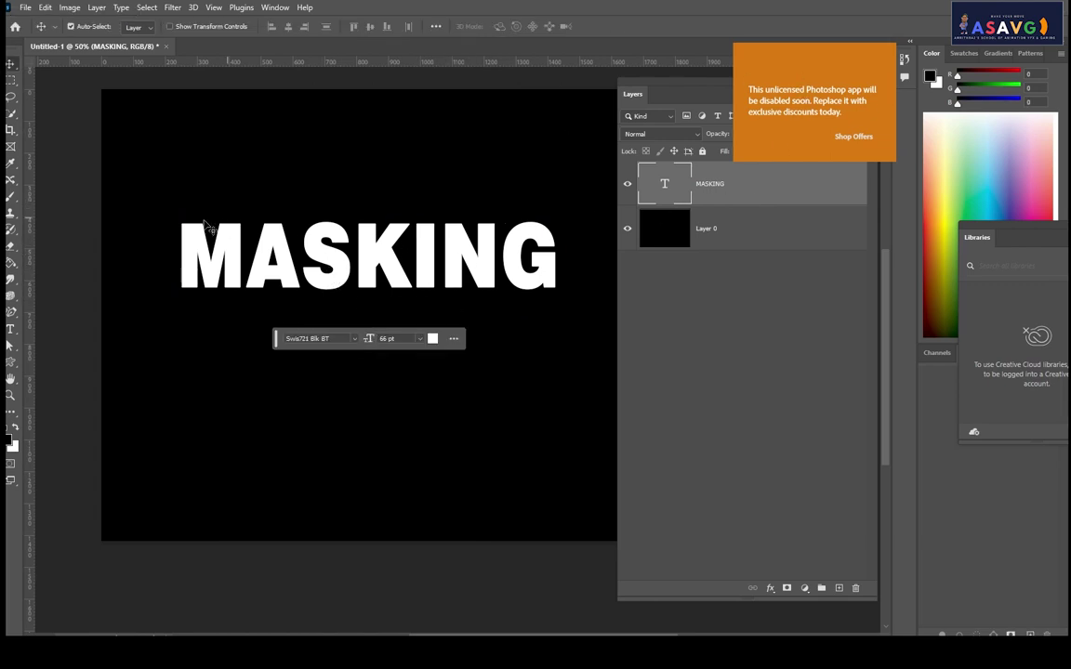
click(10, 85)
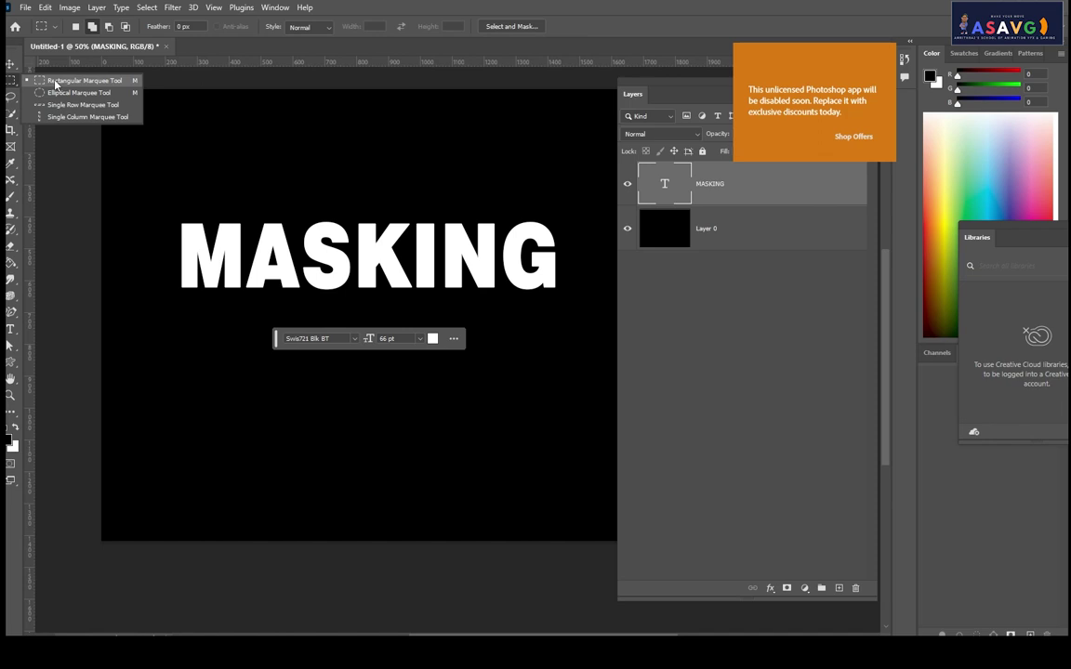
Lasso a band around the upper half of MASKING and add it as a layer mask
click(55, 84)
click(10, 97)
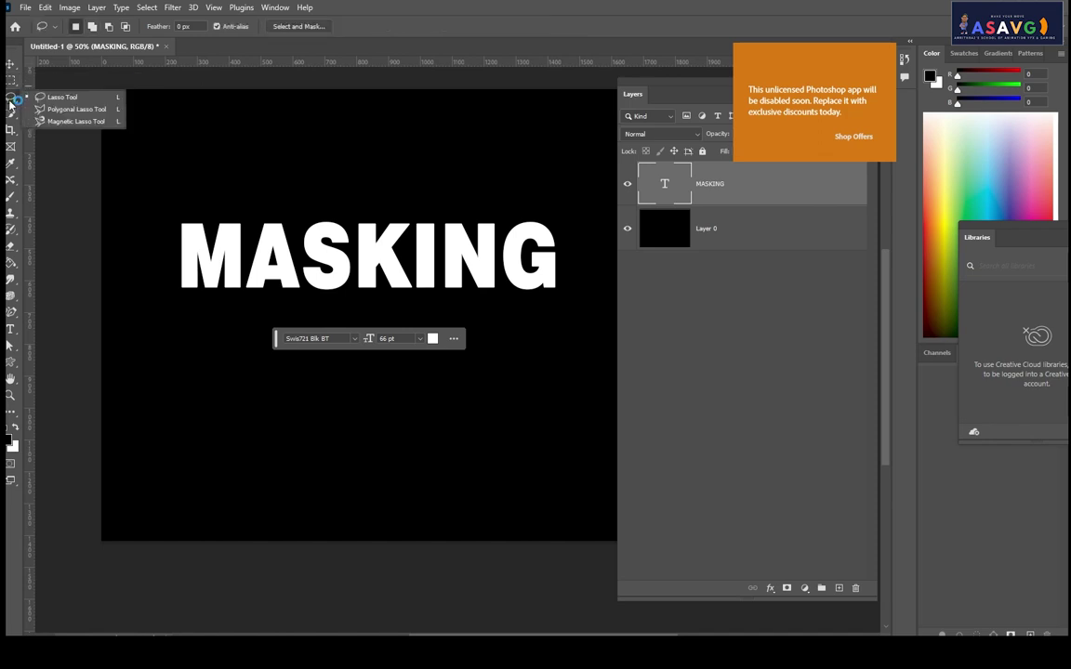
click(58, 97)
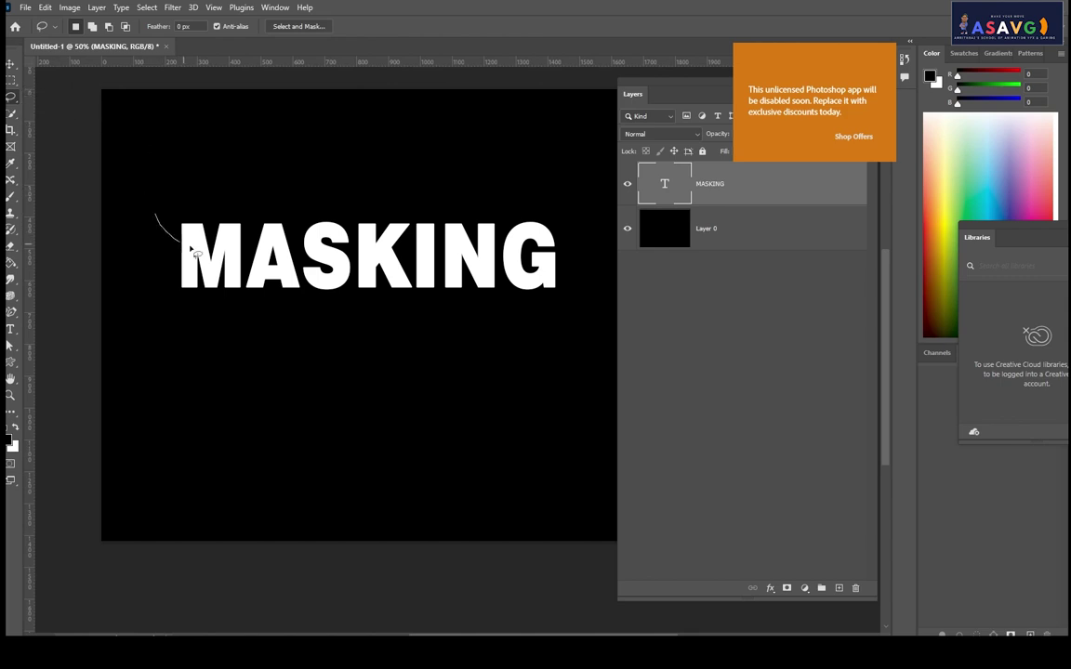
mouse_move(191, 249)
mouse_down()
mouse_move(244, 192)
mouse_move(157, 214)
mouse_up()
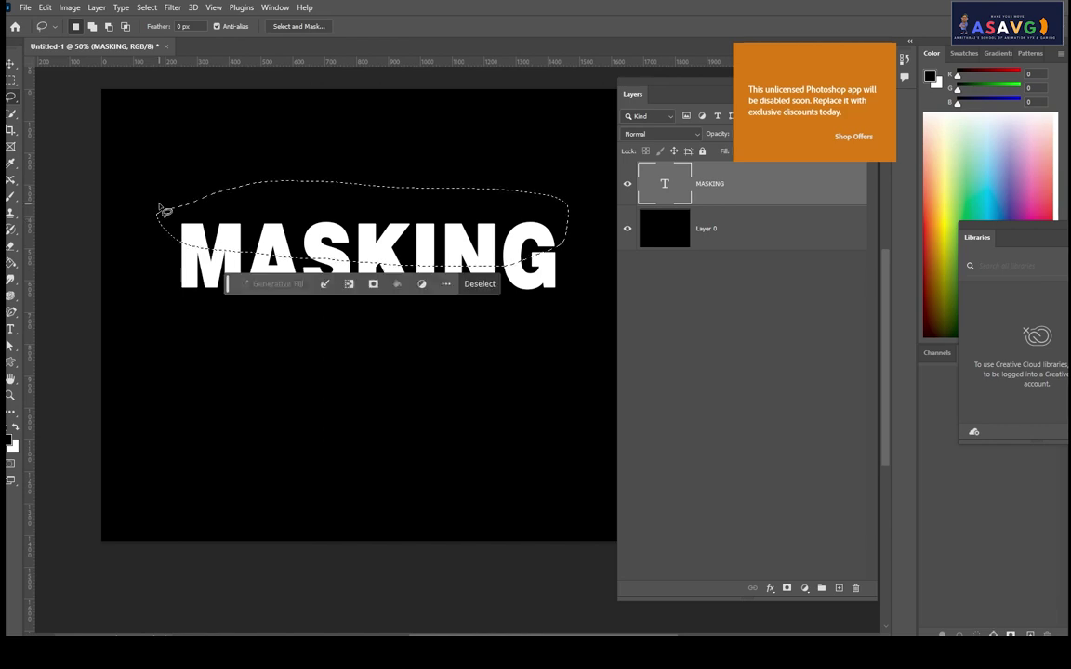
click(200, 247)
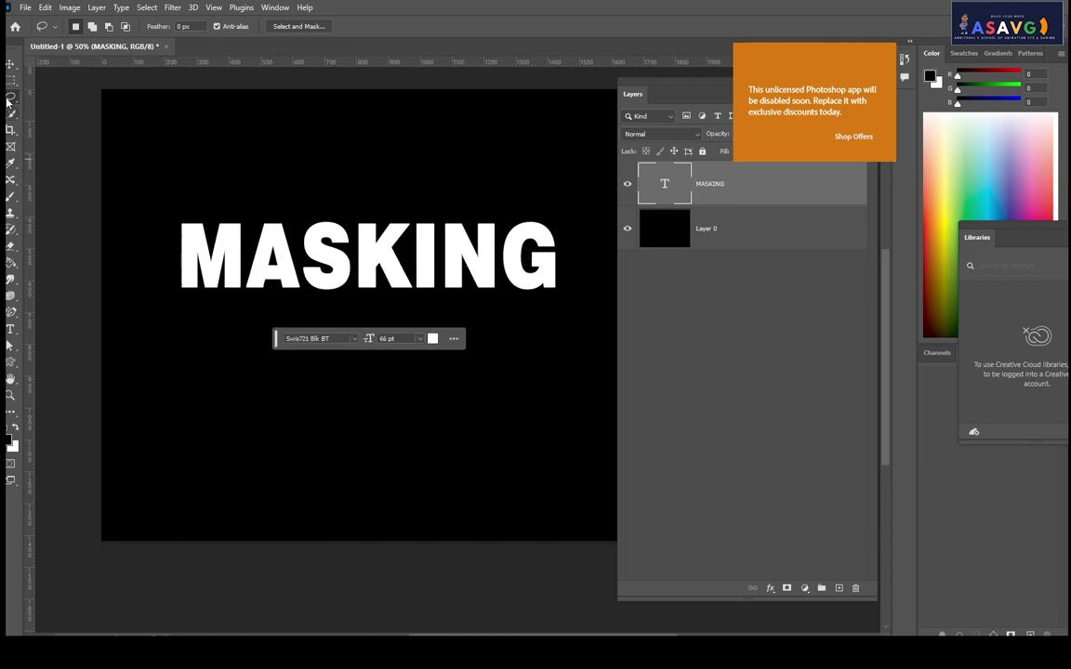
right_click(11, 97)
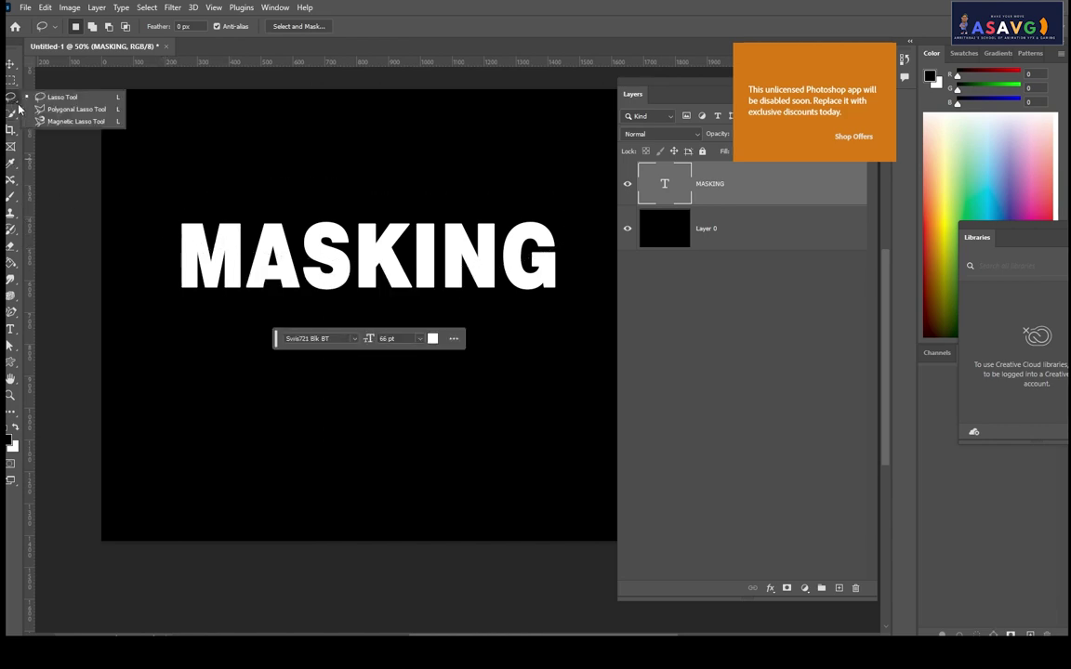
click(70, 96)
mouse_move(165, 258)
mouse_down()
mouse_move(340, 260)
mouse_move(411, 191)
mouse_move(181, 206)
mouse_move(151, 219)
mouse_move(168, 270)
mouse_up()
drag(595, 81, 475, 43)
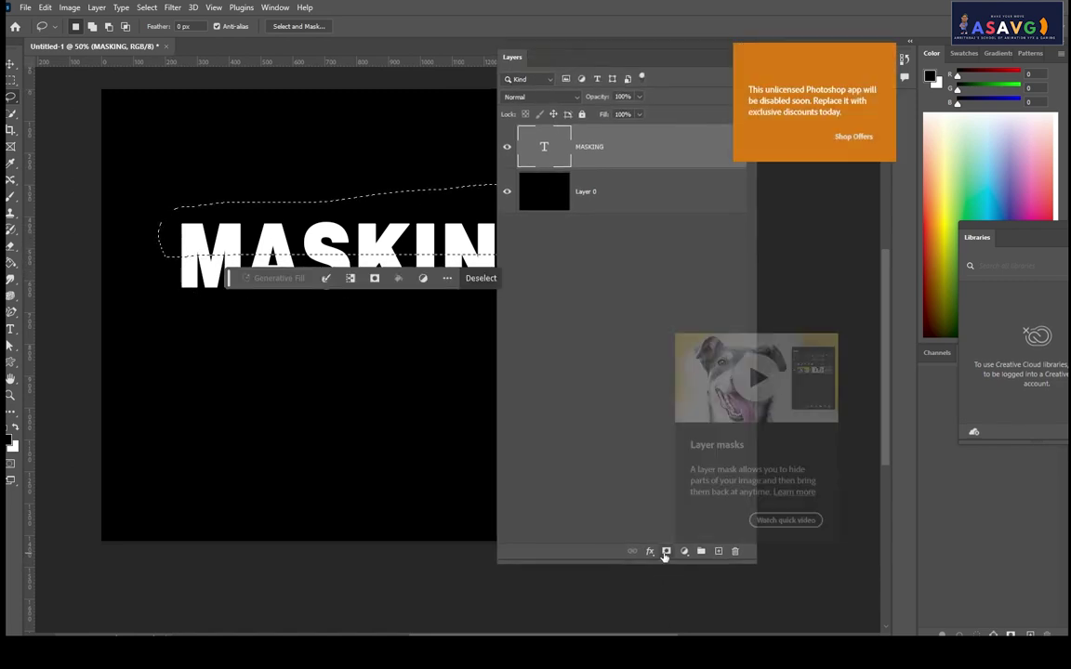
mouse_move(666, 551)
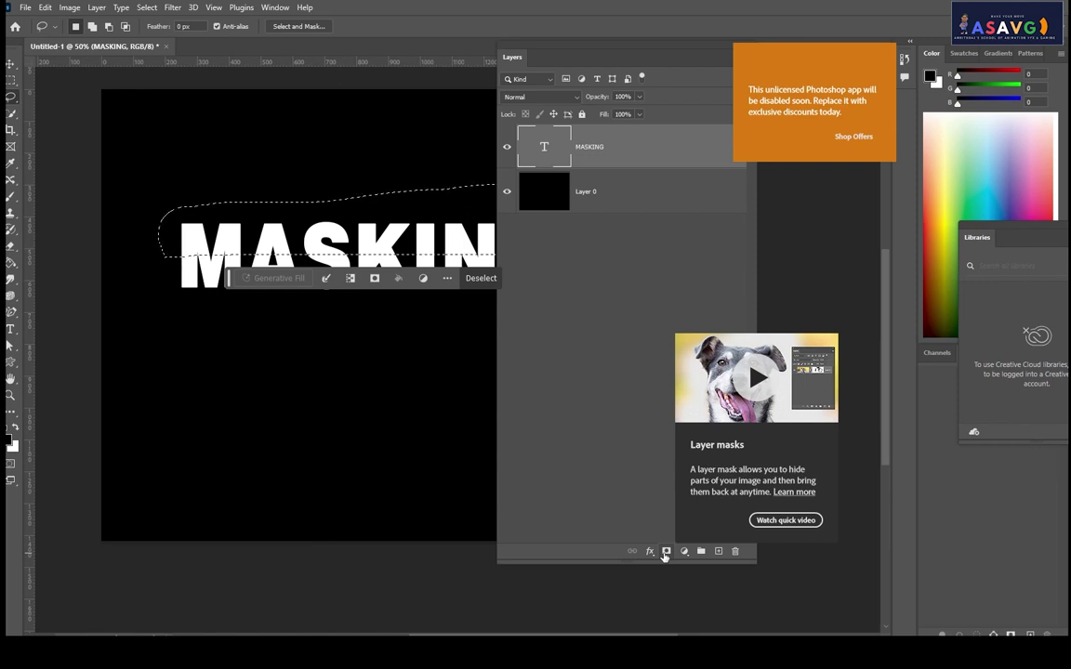
click(665, 553)
drag(581, 56, 672, 89)
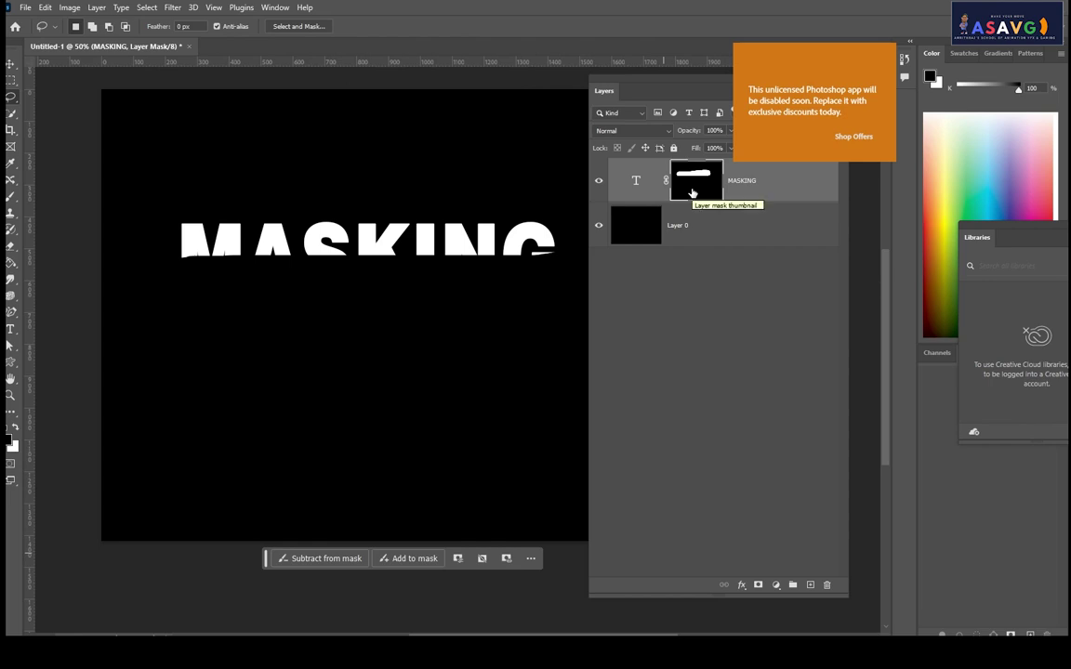
ctrl+click(692, 192)
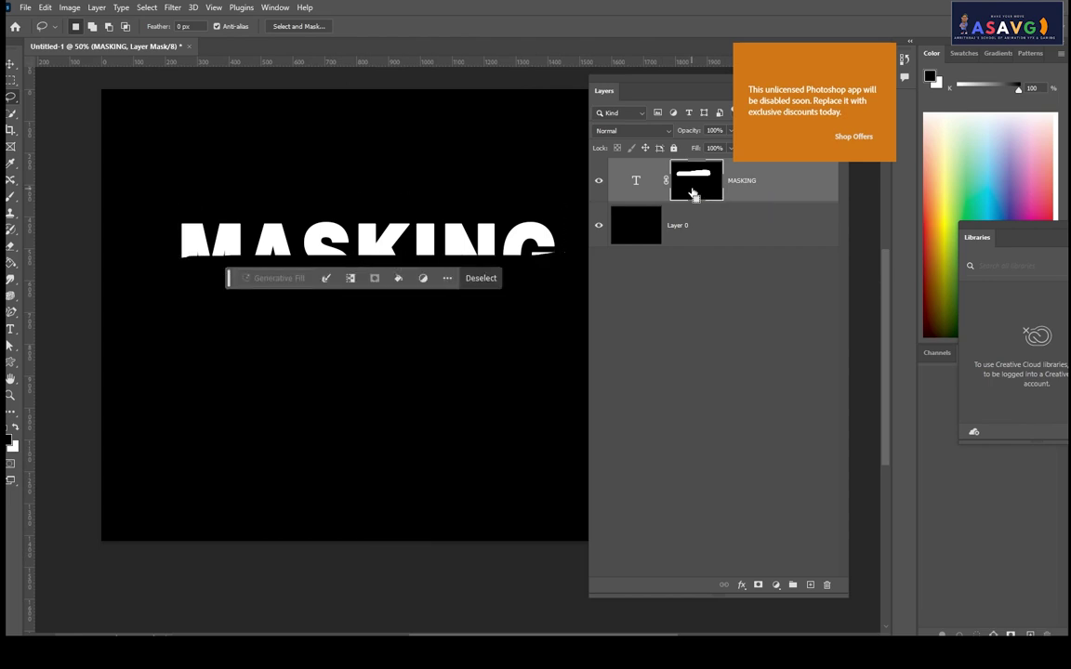
key(ctrl+d)
alt+click(692, 193)
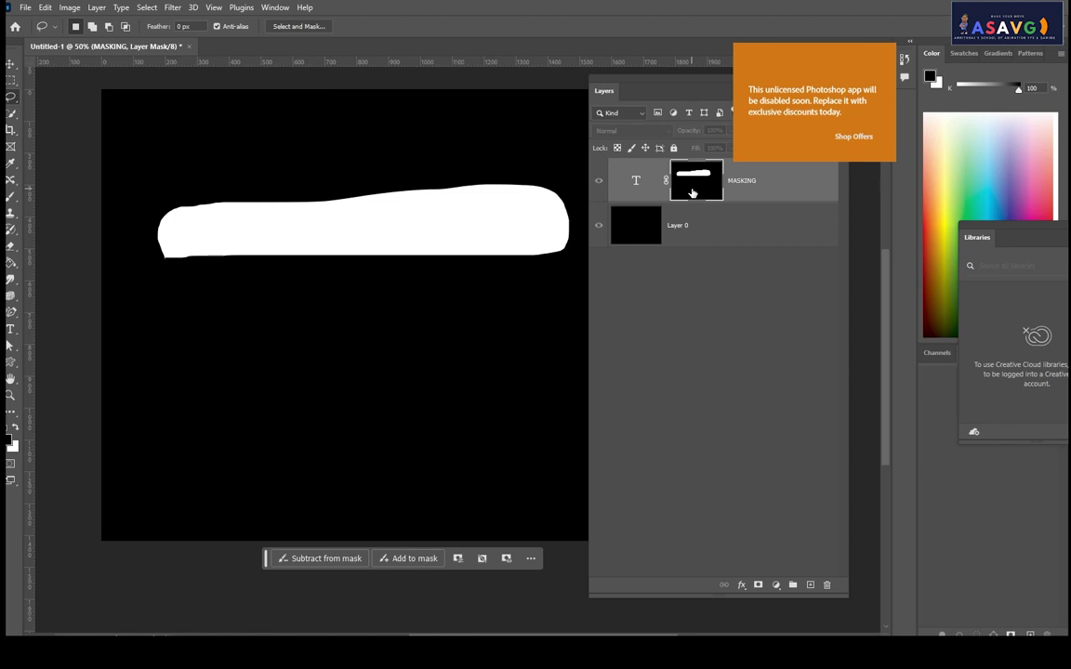
alt+click(692, 192)
alt+click(692, 193)
alt+click(692, 192)
alt+click(692, 192)
alt+click(692, 192)
alt+click(701, 190)
alt+click(702, 190)
click(640, 186)
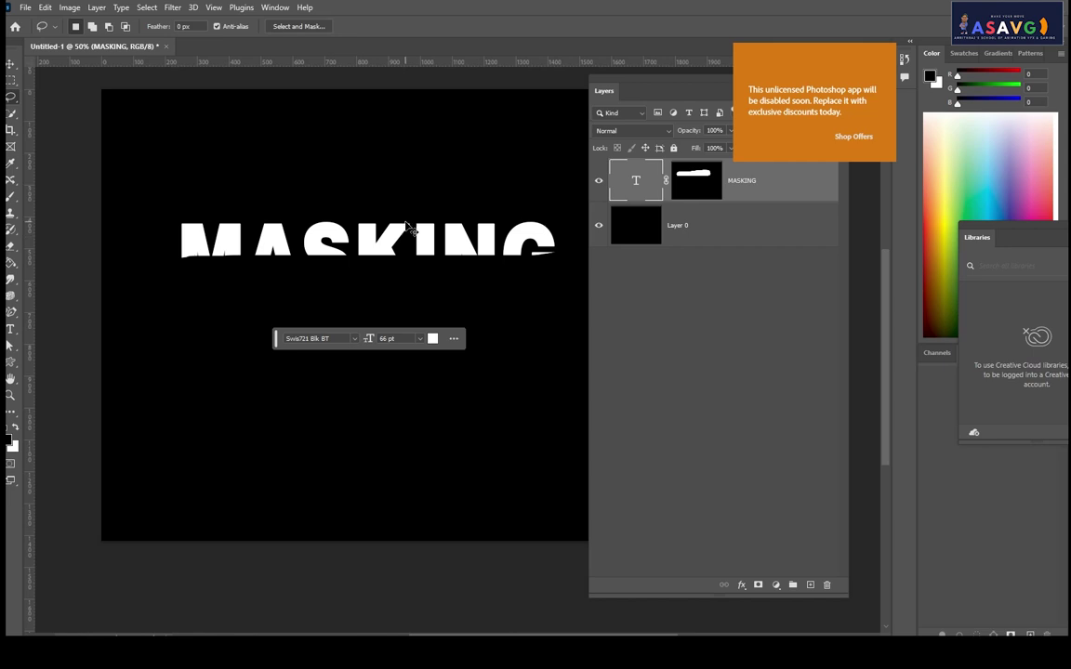
Duplicate MASKING, invert the copy's mask and shift it about 23 px right and down
key(ctrl+j)
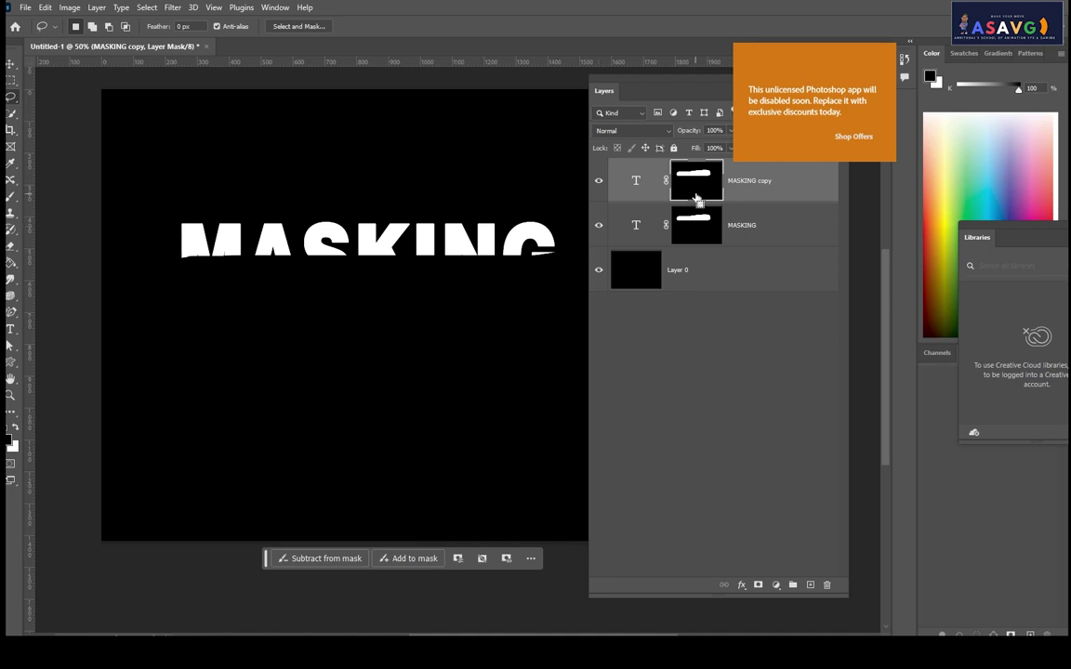
key(ctrl+i)
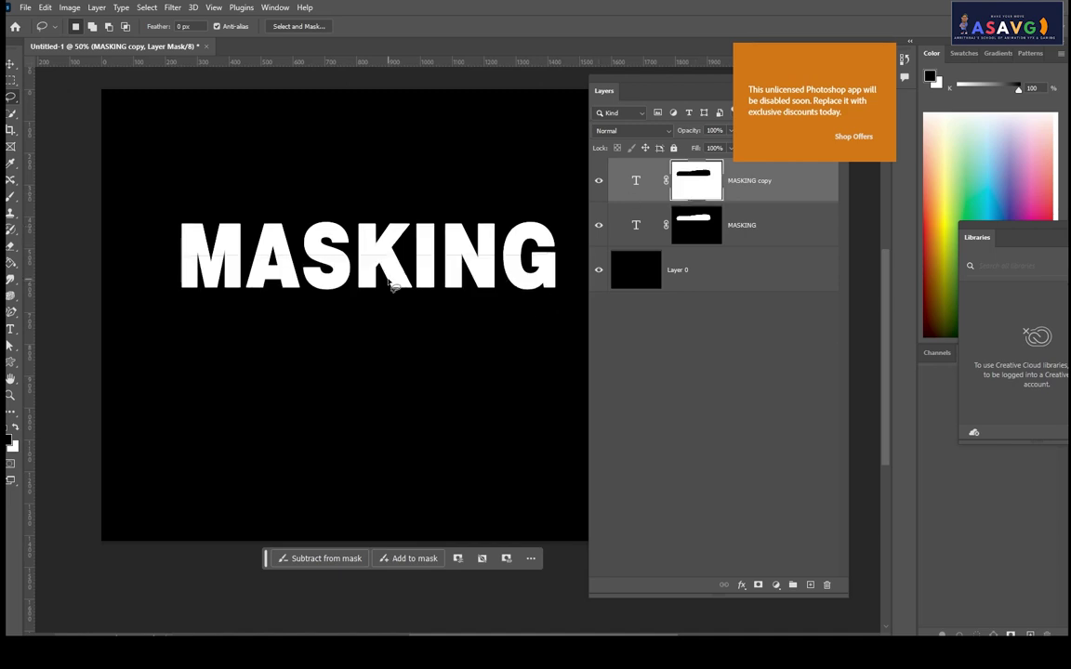
key(ctrl+plus)
key(v)
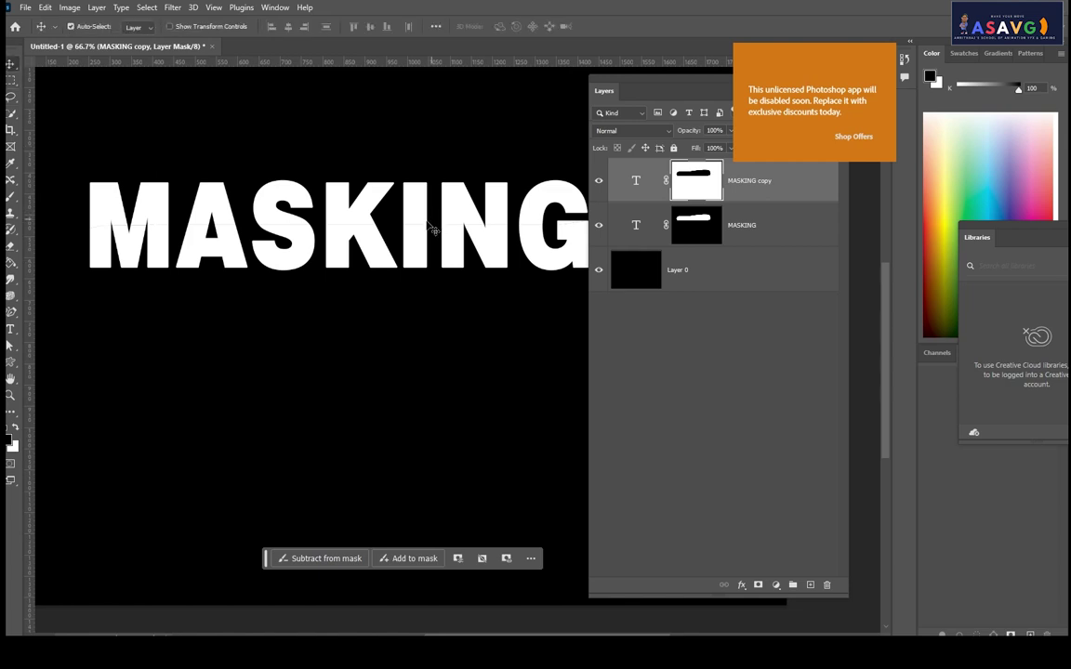
drag(370, 243, 380, 250)
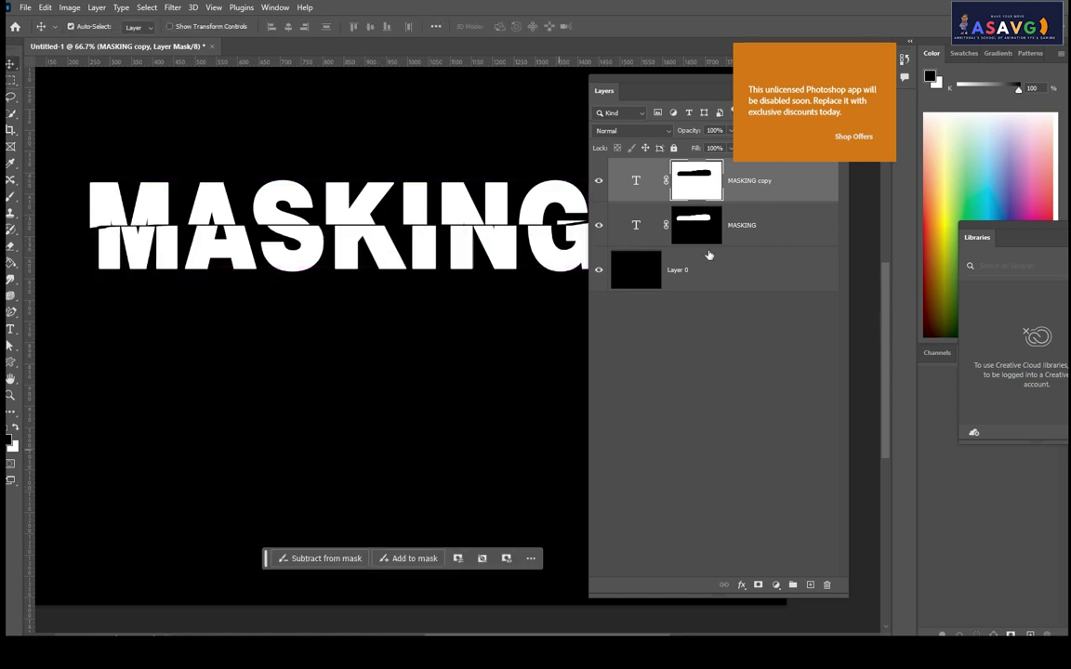
click(736, 236)
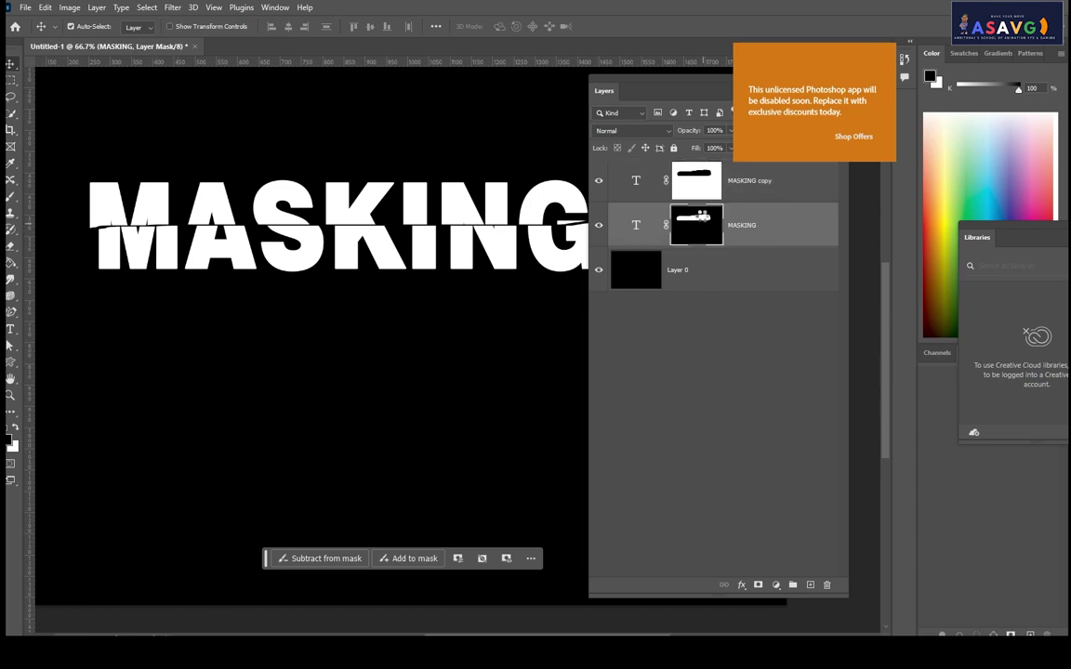
Remove the masks and discard the MASKING copy layer, leaving a single unmasked MASKING layer
key(Delete)
key(Delete)
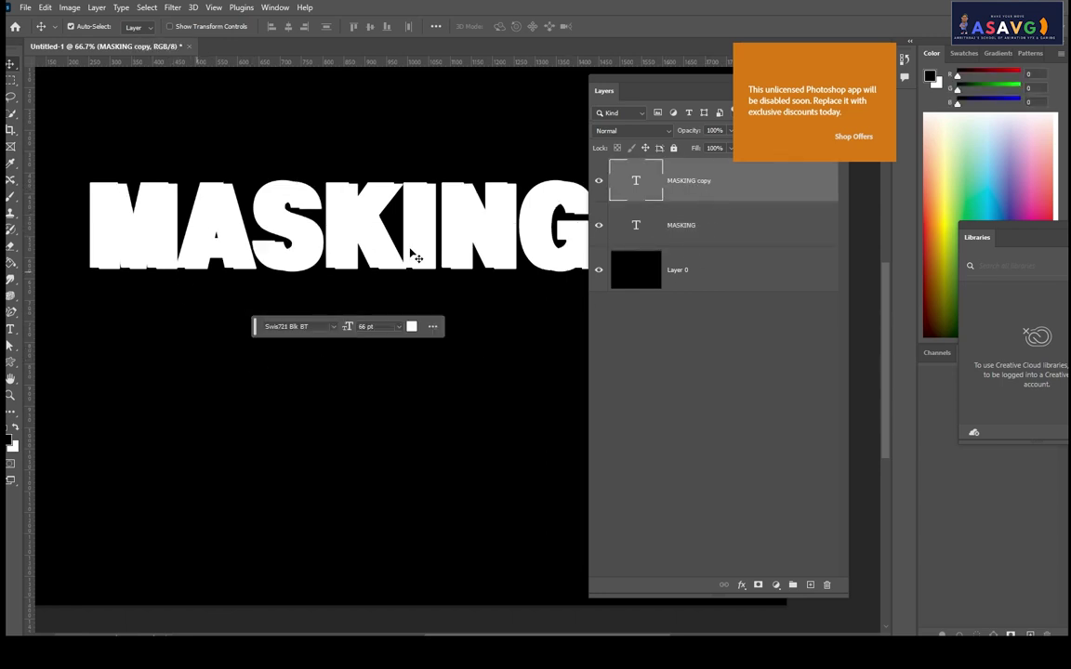
click(654, 235)
click(669, 190)
key(Delete)
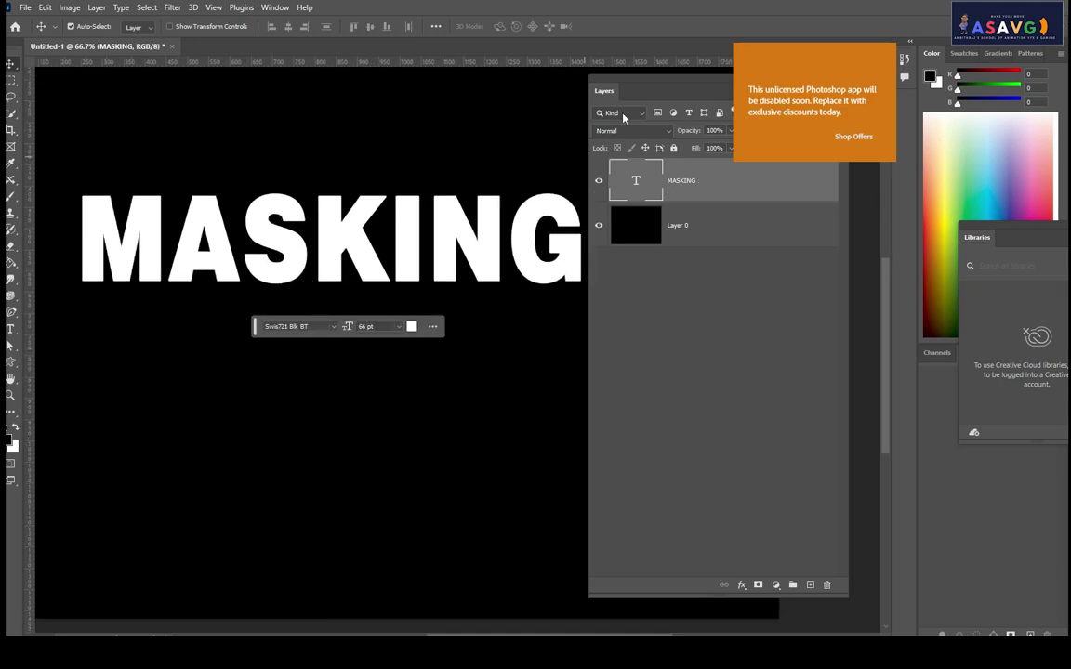
drag(648, 90, 726, 99)
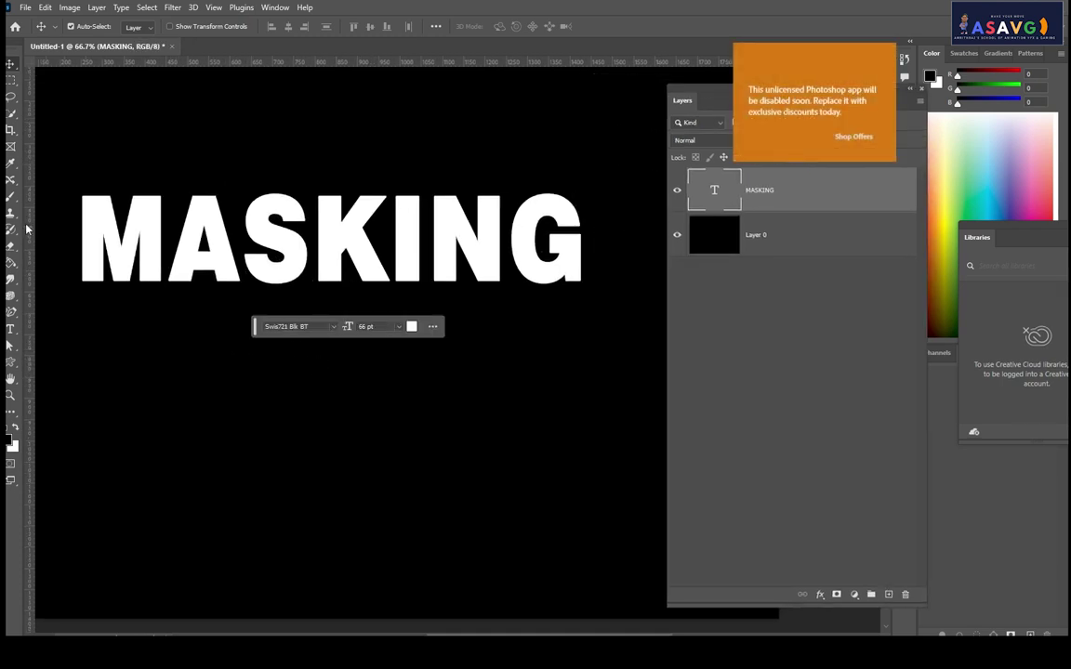
Draw a freehand Lasso selection arcing over the top half of the MASKING letters
click(11, 97)
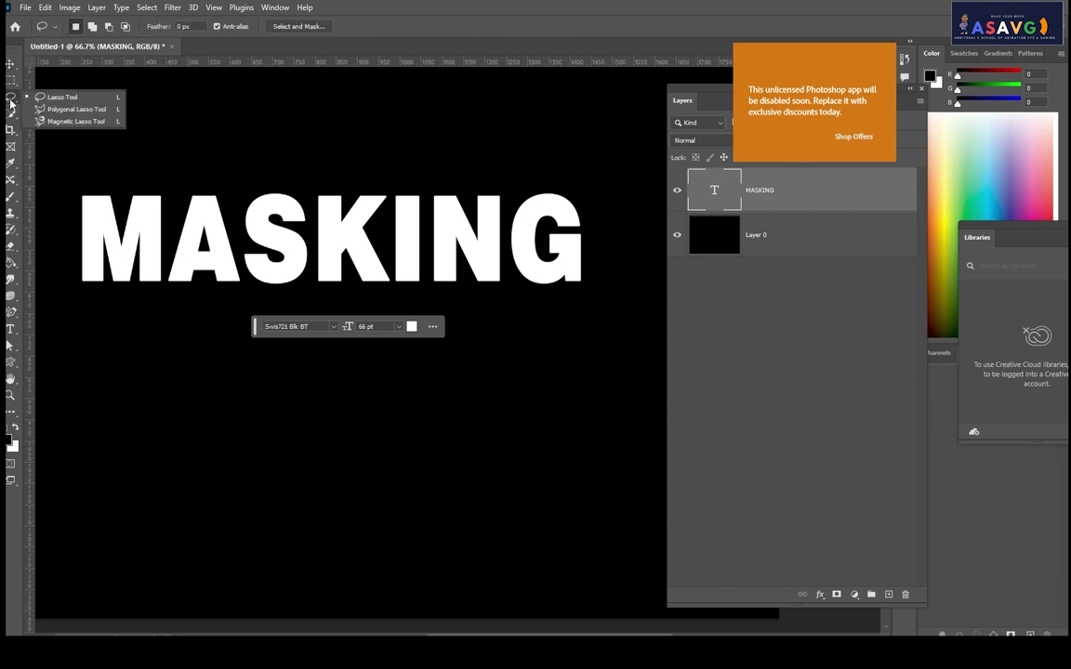
click(66, 101)
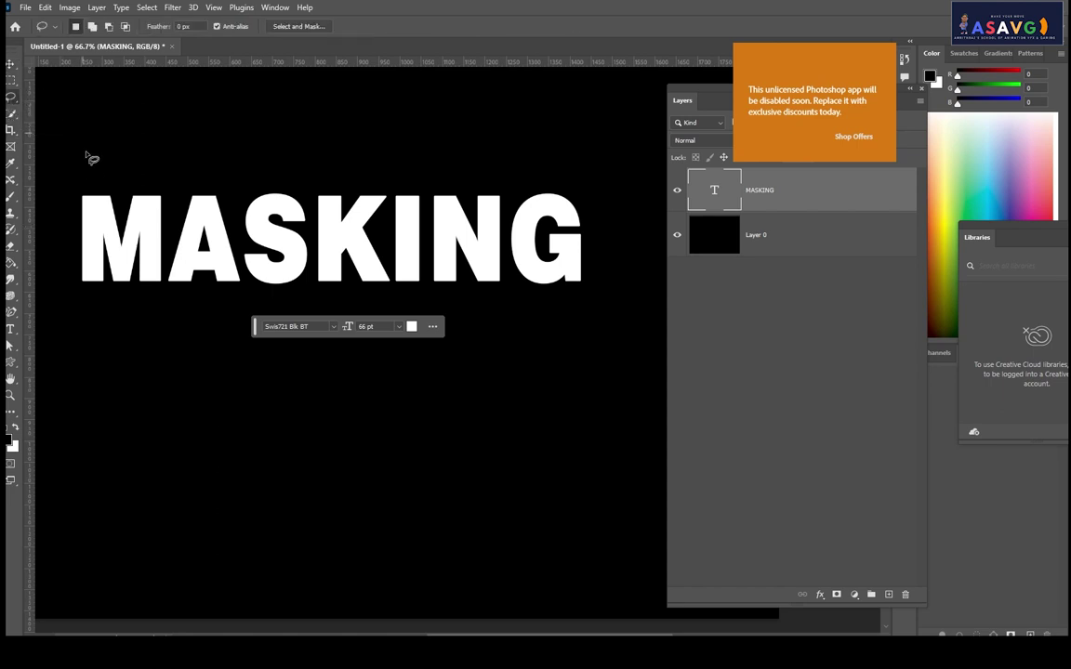
mouse_move(84, 244)
mouse_down()
mouse_move(424, 190)
mouse_move(566, 191)
mouse_up()
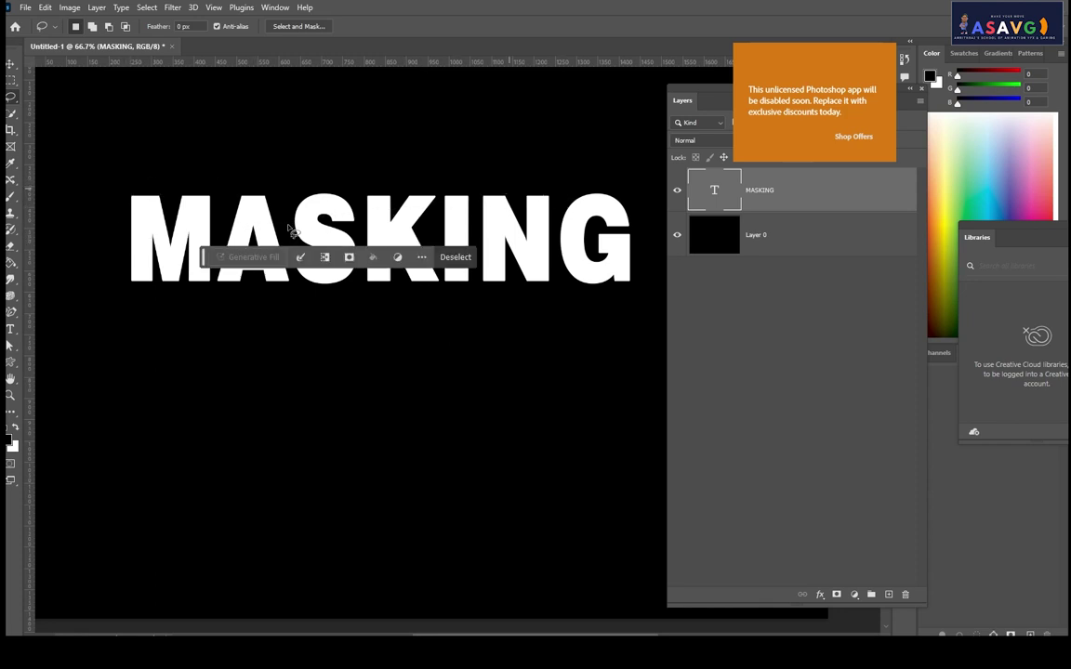
click(124, 210)
drag(124, 210, 629, 249)
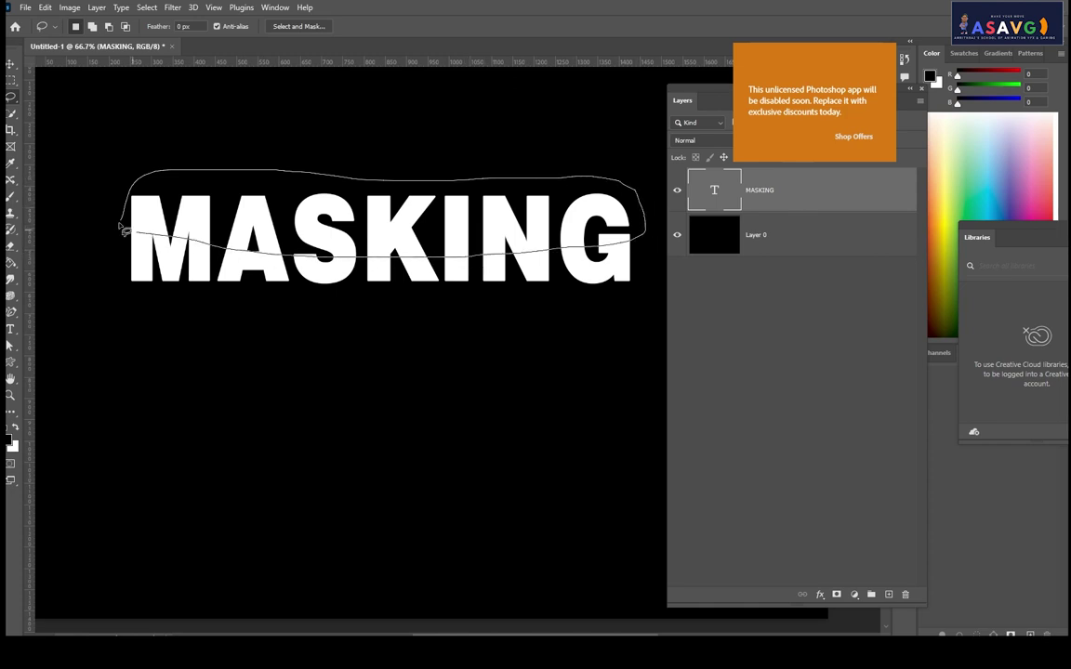
drag(628, 249, 111, 201)
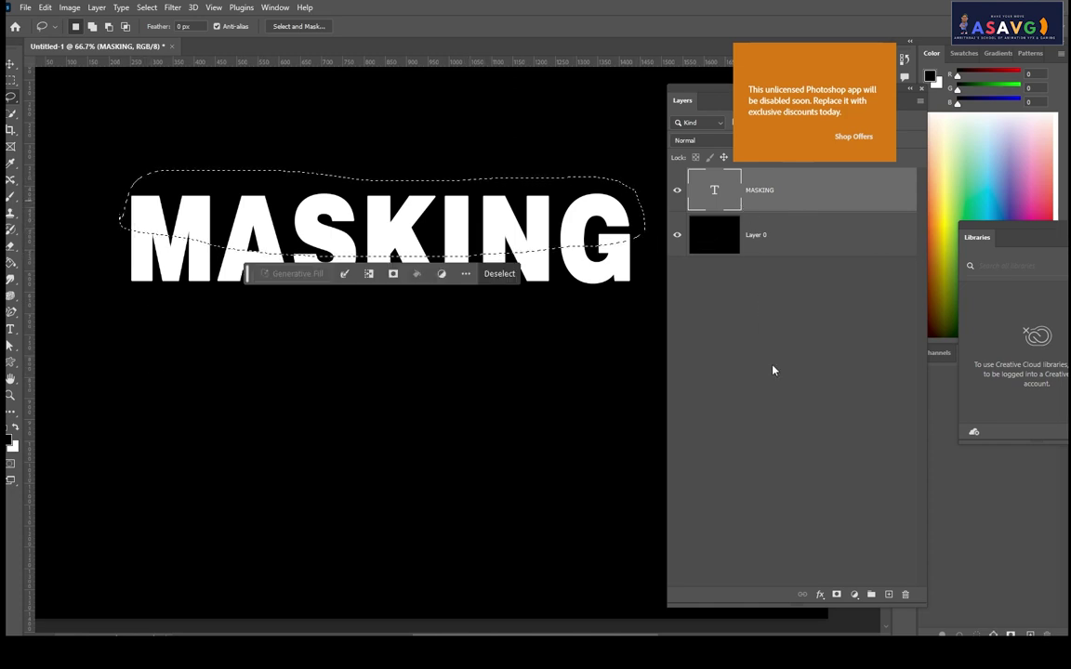
Mask MASKING to the freehand selection, then duplicate it and invert the copy's mask
click(836, 594)
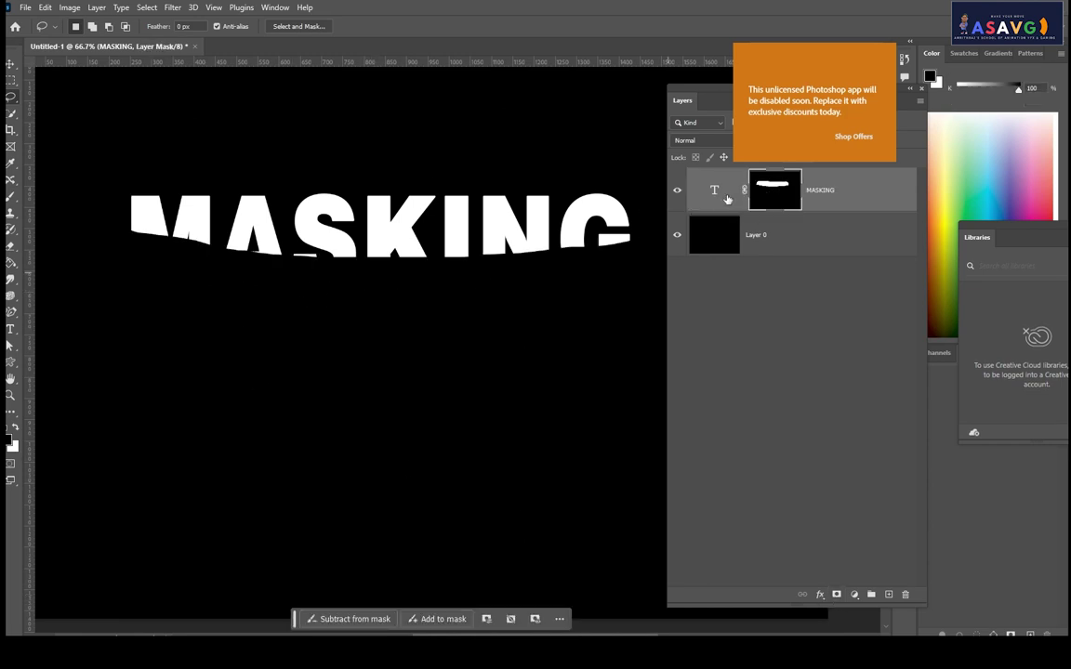
click(728, 200)
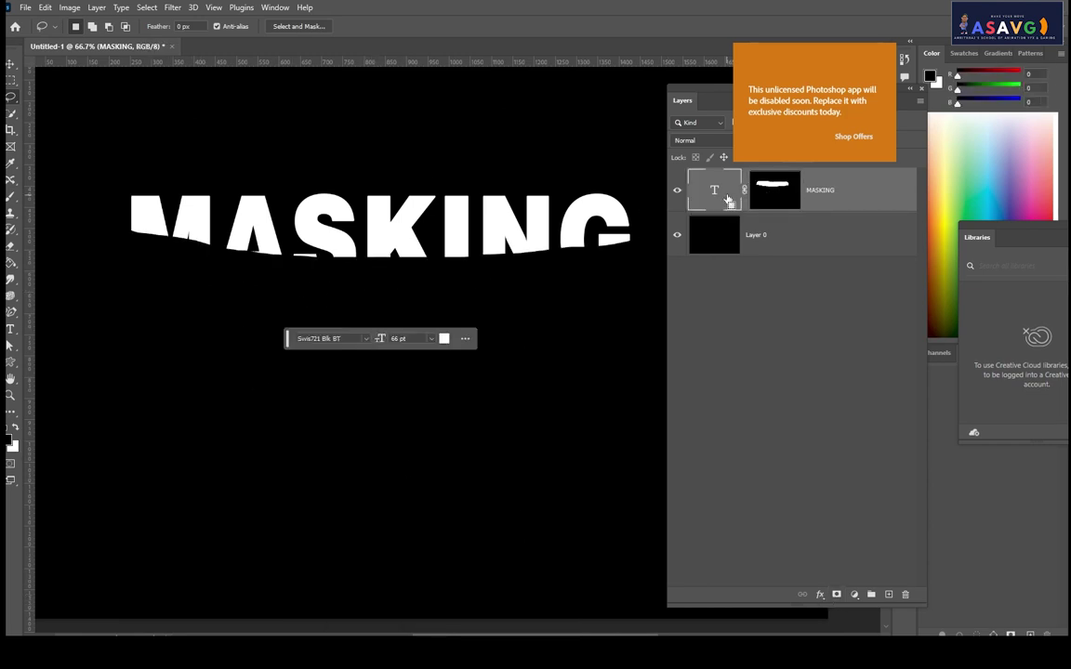
key(ctrl+j)
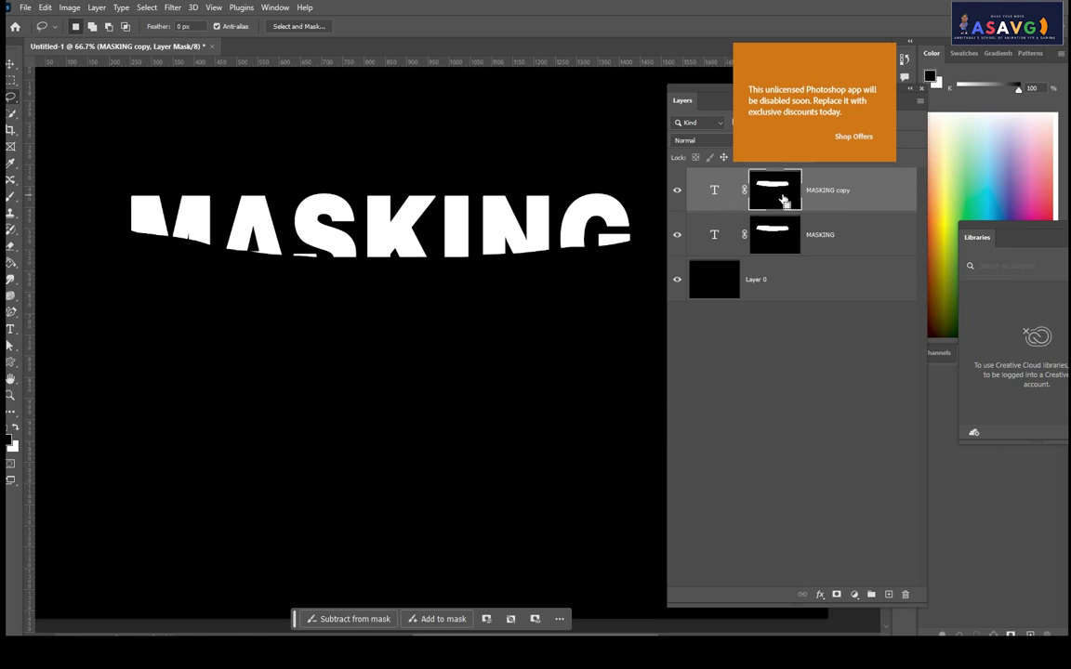
key(ctrl+i)
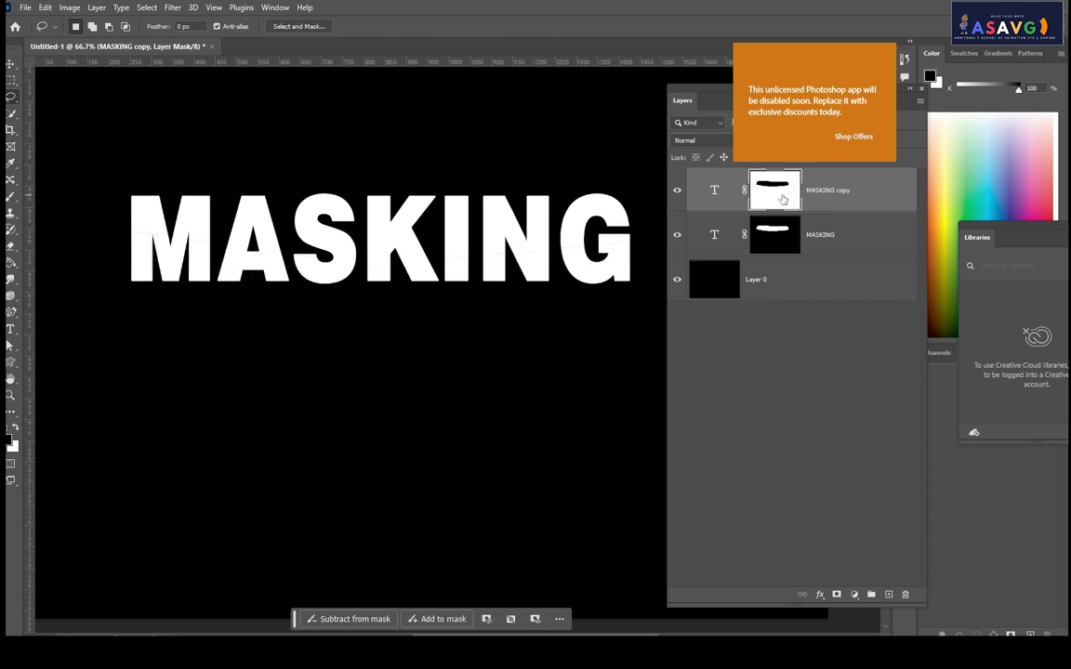
click(715, 191)
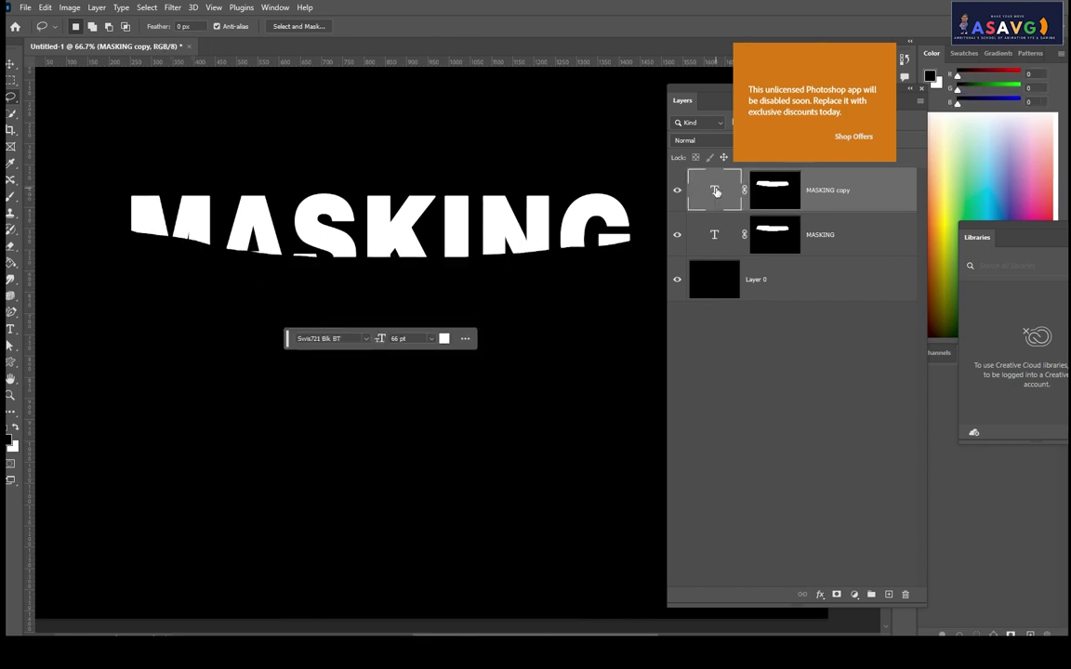
Invert the MASKING copy's mask and nudge its lower letter halves slightly right
click(762, 208)
key(ctrl+i)
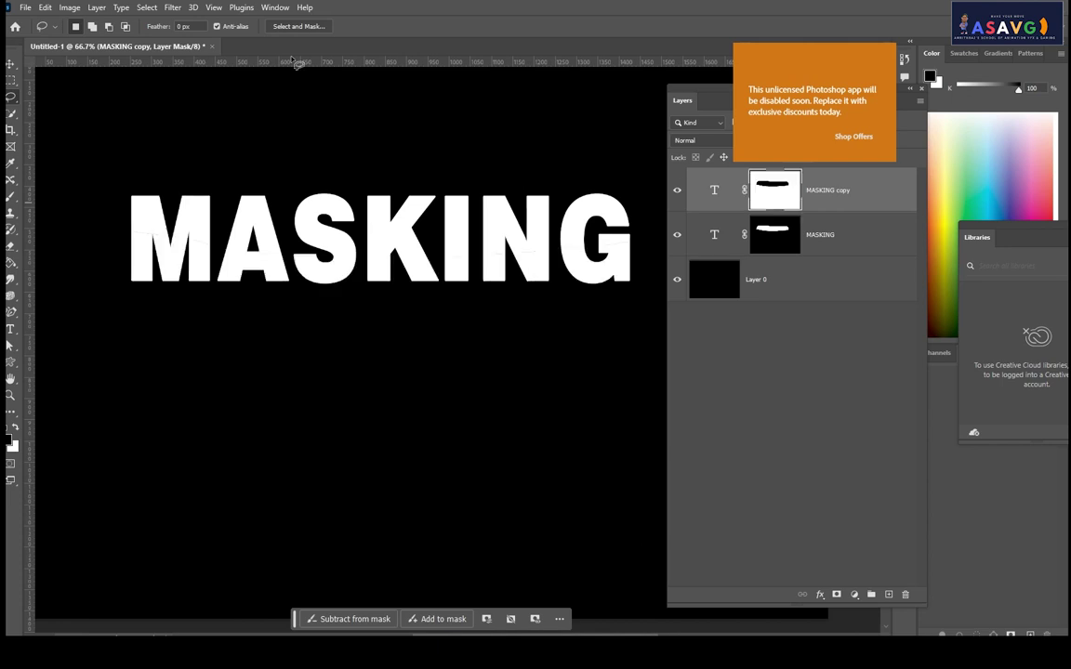
click(10, 62)
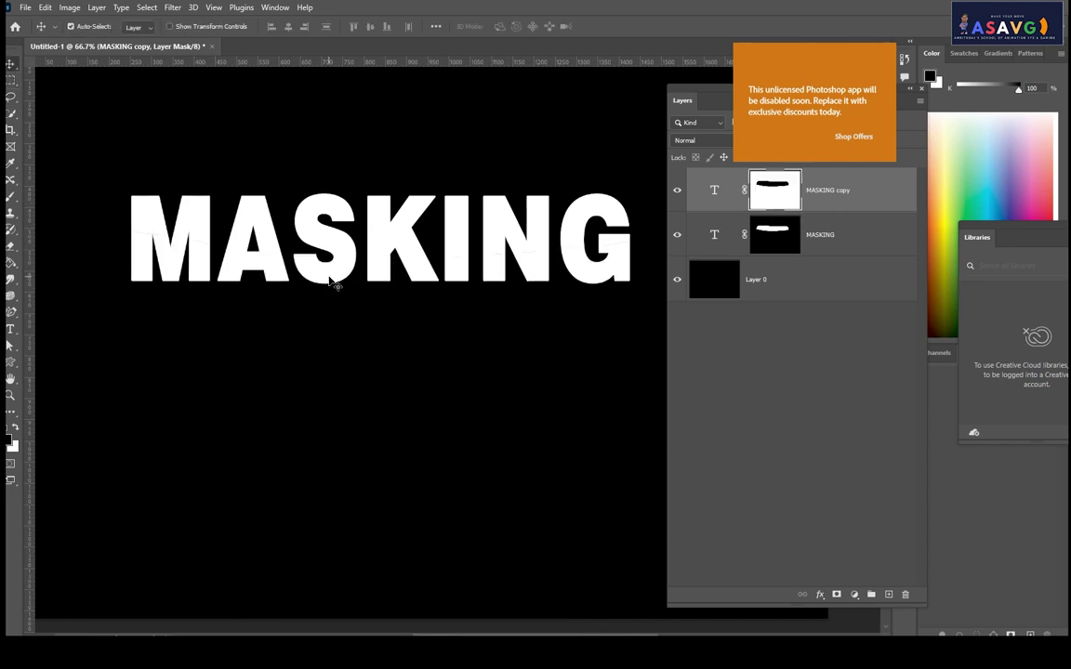
drag(327, 279, 335, 279)
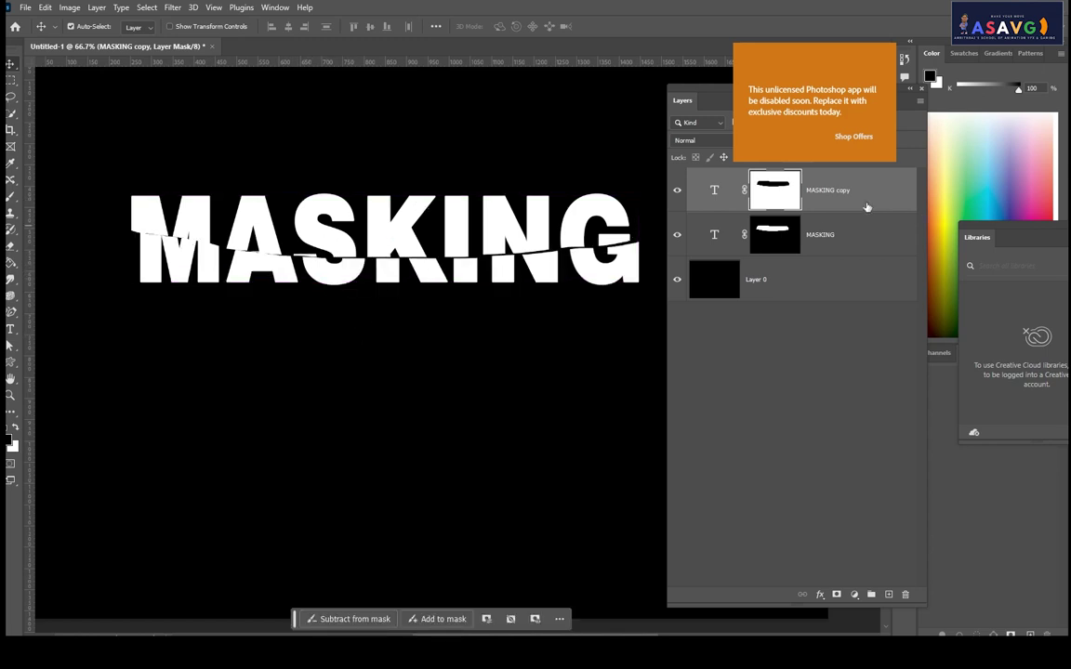
click(773, 246)
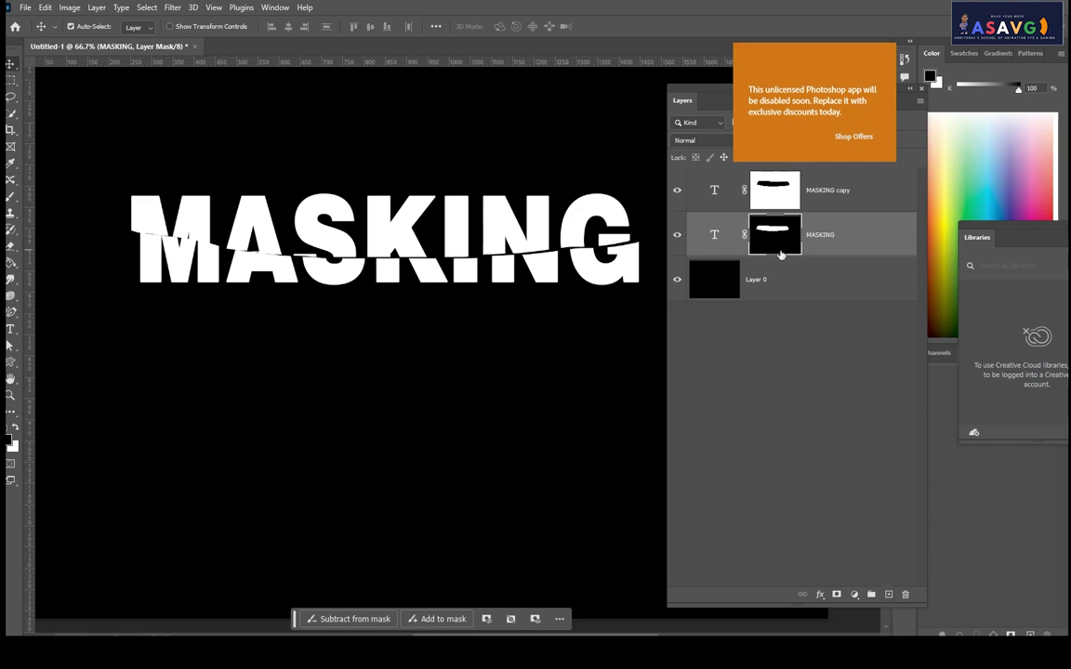
Add a new empty layer above MASKING and set up a soft brush at size 90
click(888, 595)
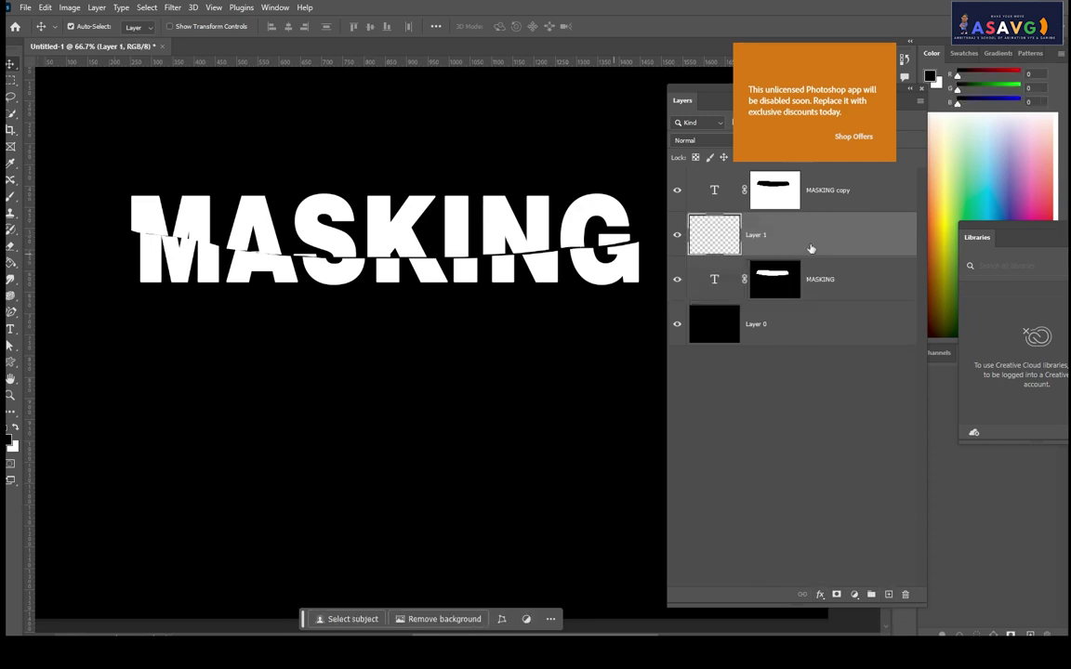
right_click(9, 198)
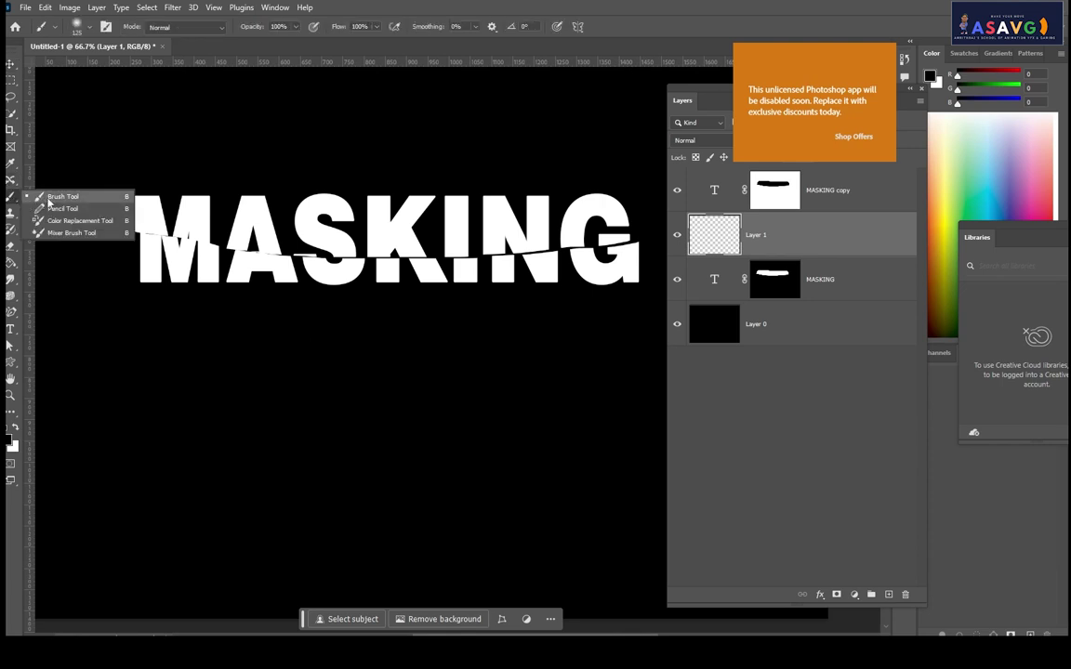
click(56, 197)
drag(137, 214, 182, 240)
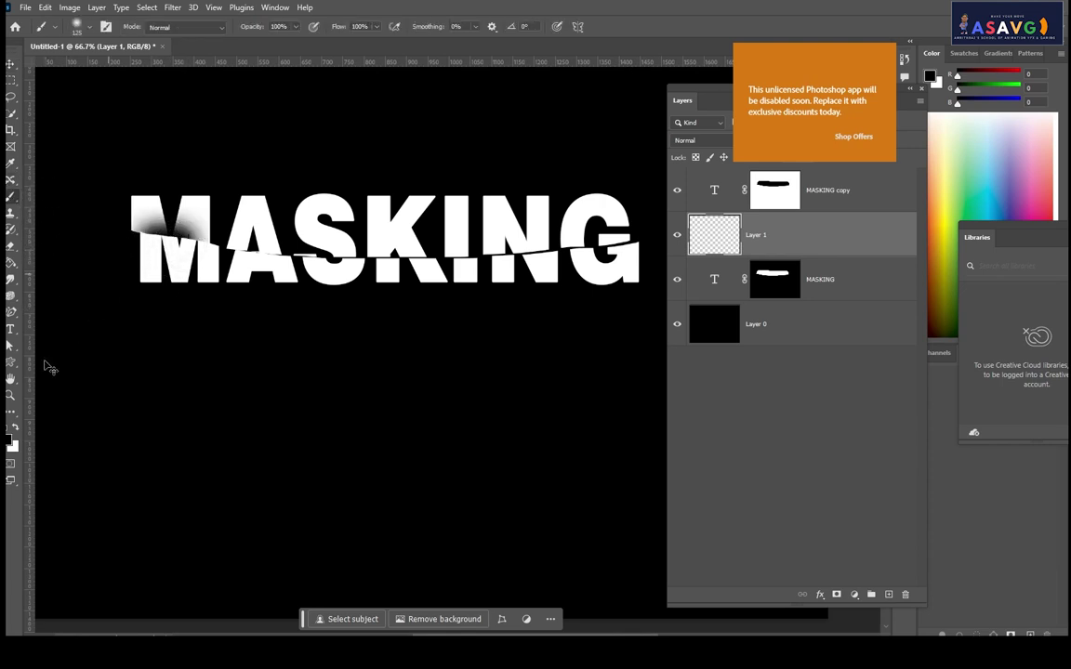
key(ctrl+z)
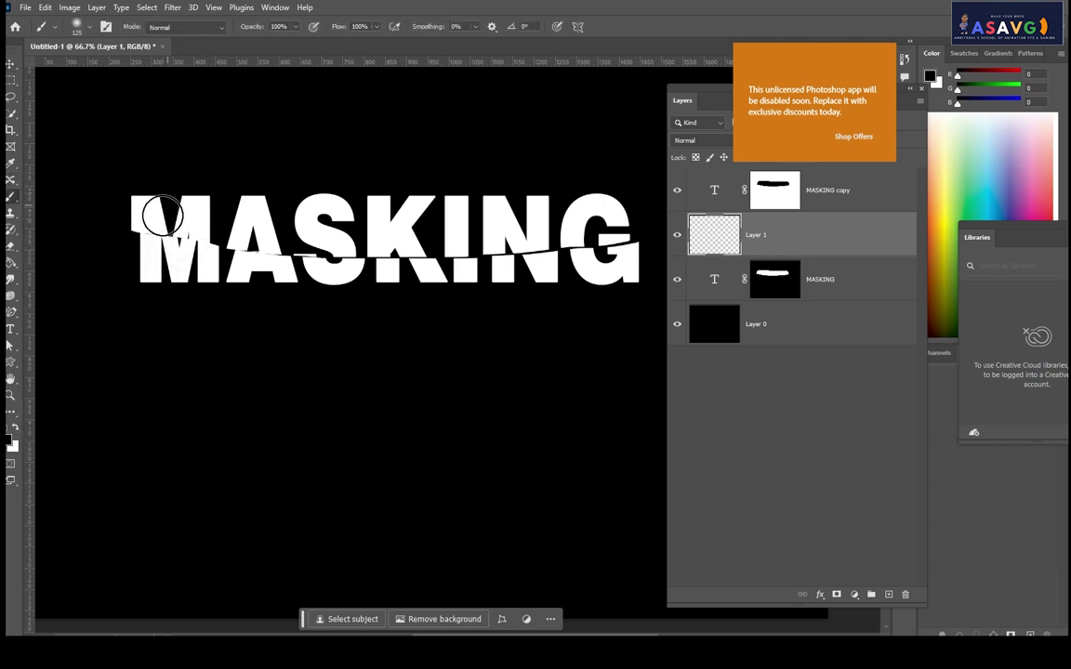
key(bracketleft)
key(bracketleft)
Zoom in and shade along the cut edges of the M and A with a fine brush
key(ctrl+plus)
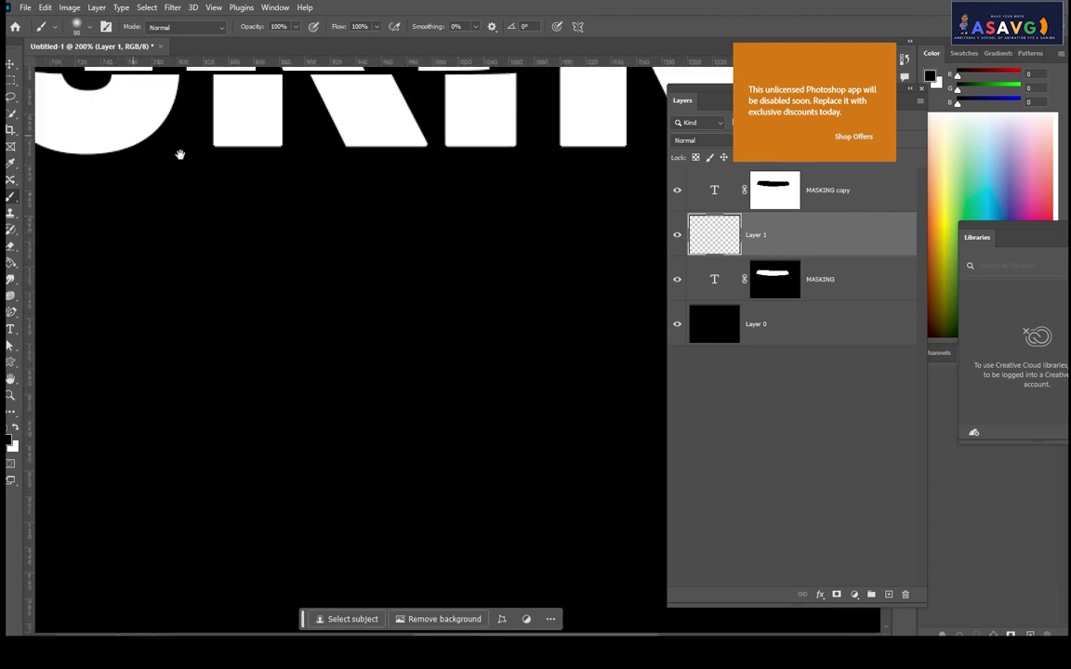
mouse_move(180, 153)
mouse_down()
mouse_move(319, 264)
mouse_move(359, 278)
mouse_up()
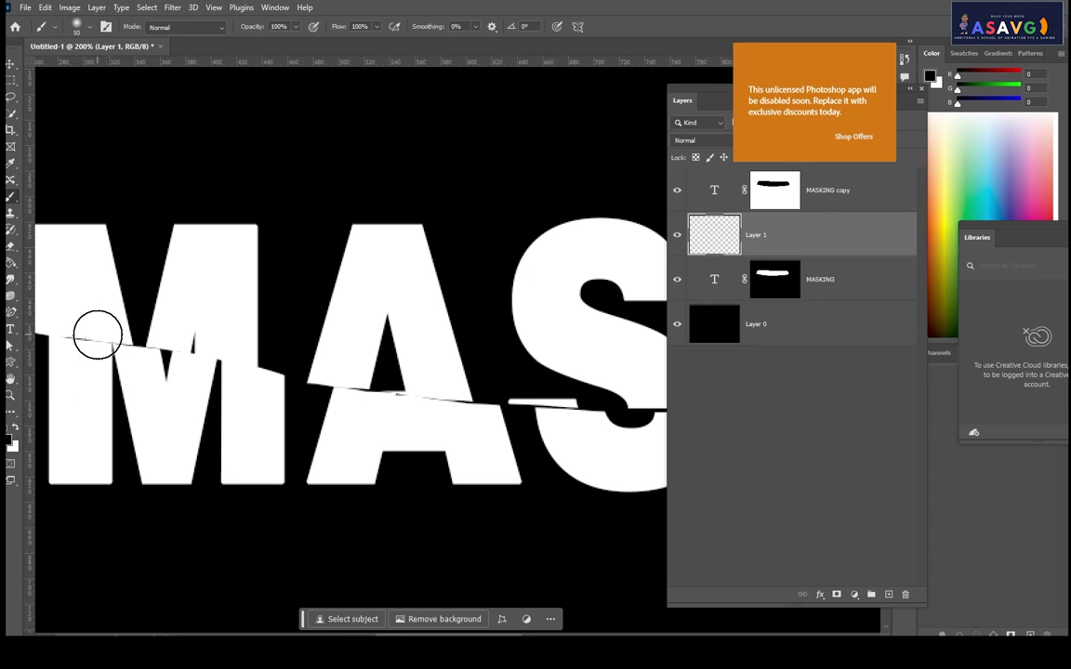
drag(73, 336, 96, 342)
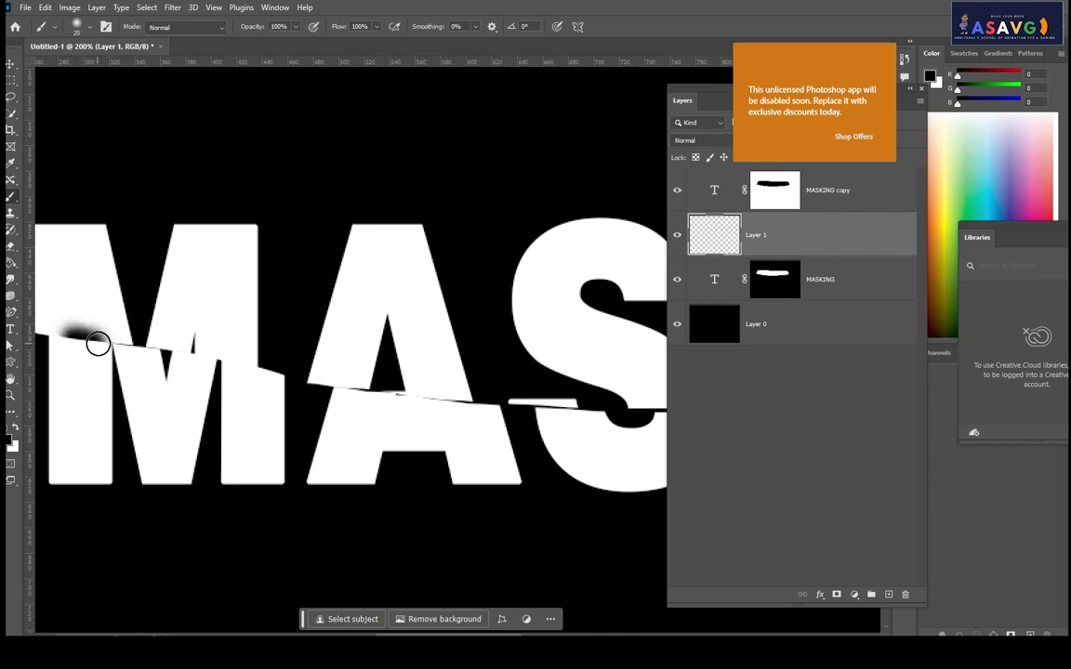
key(bracketleft)
key(ctrl+z)
key(bracketleft)
key(bracketleft)
key(bracketleft)
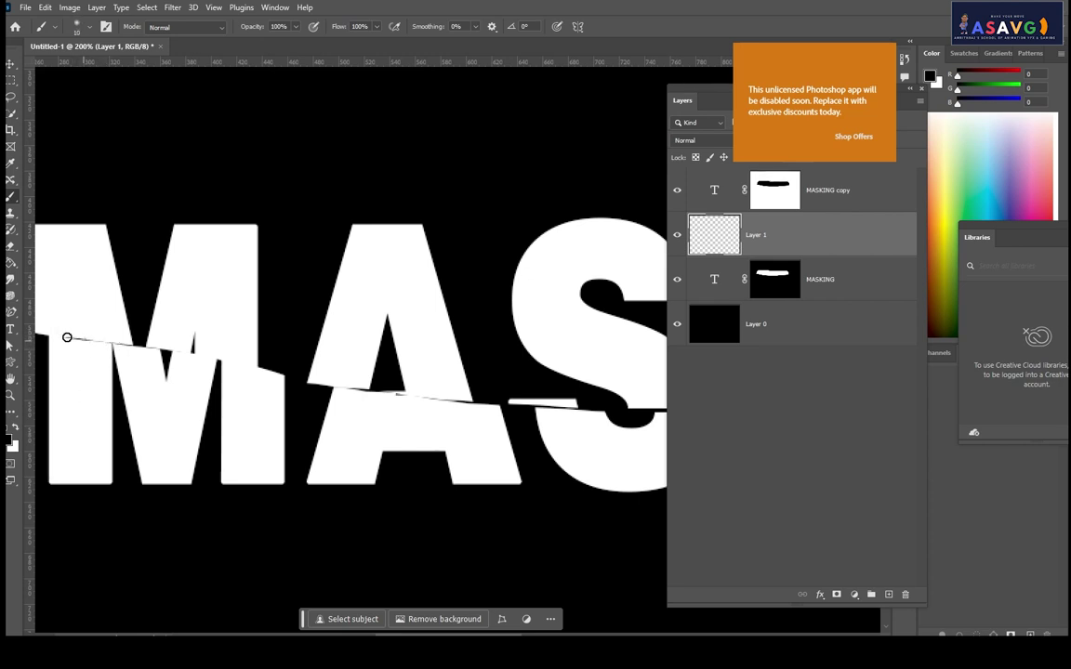
drag(66, 340, 265, 368)
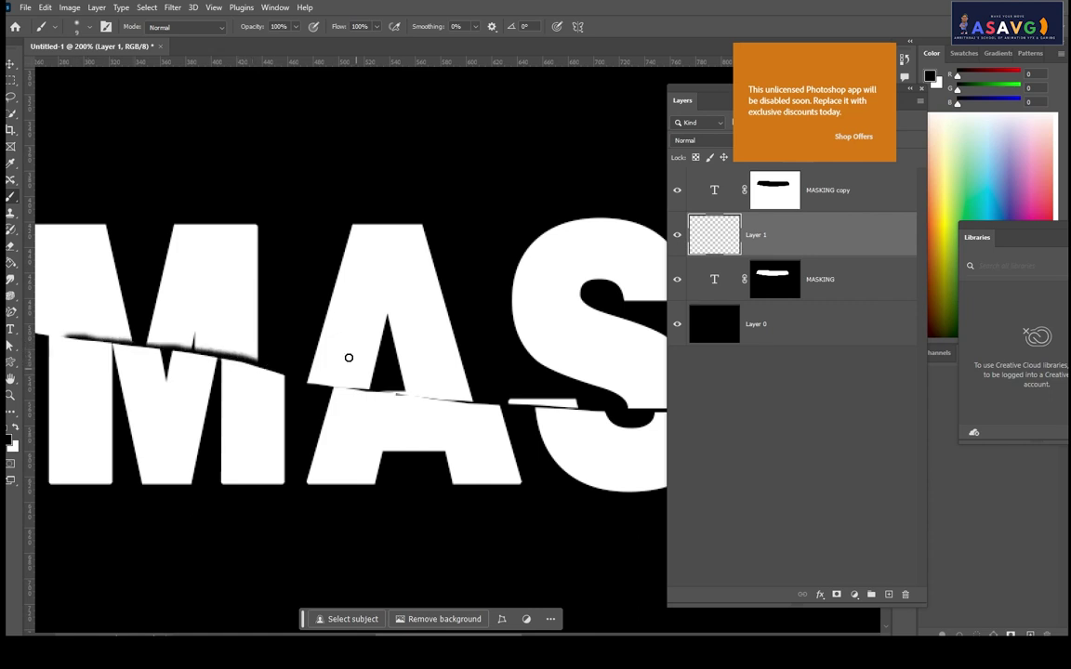
mouse_move(355, 389)
mouse_down()
mouse_move(480, 402)
mouse_move(337, 385)
mouse_up()
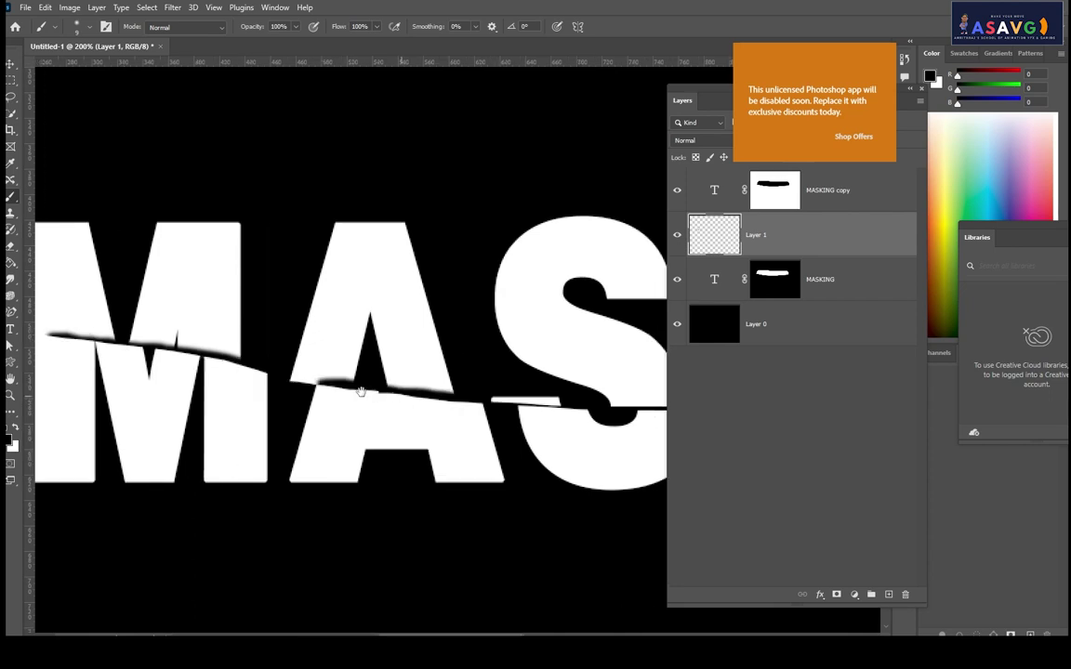
Shade the cut edge of the S, pan across KING, then zoom out to the whole word
drag(457, 406, 330, 386)
drag(516, 390, 531, 388)
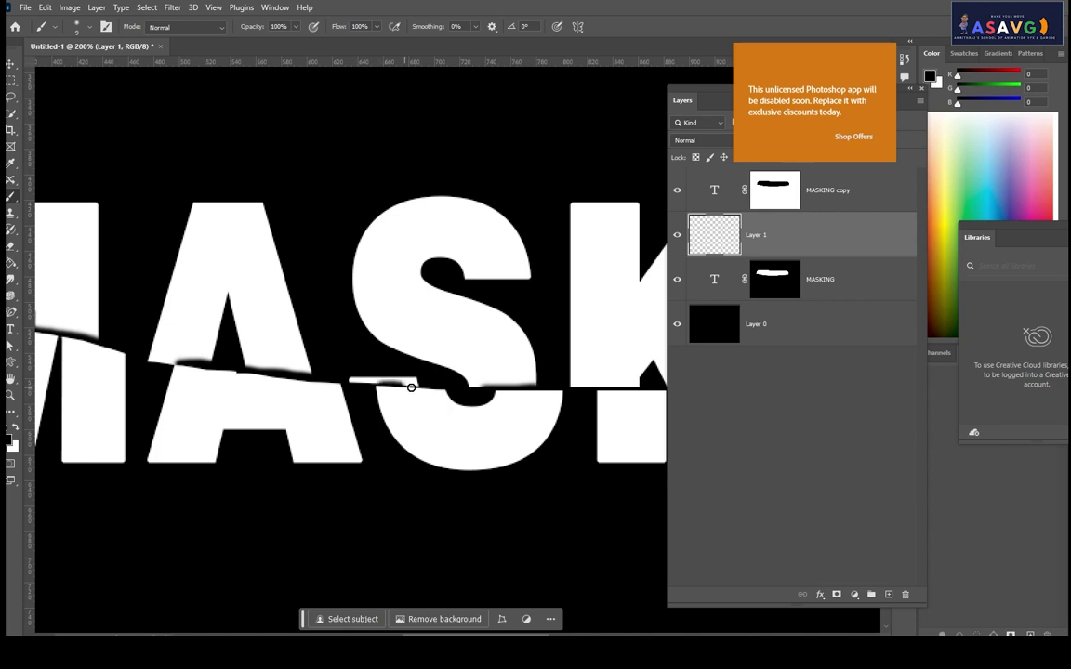
drag(359, 426, 240, 419)
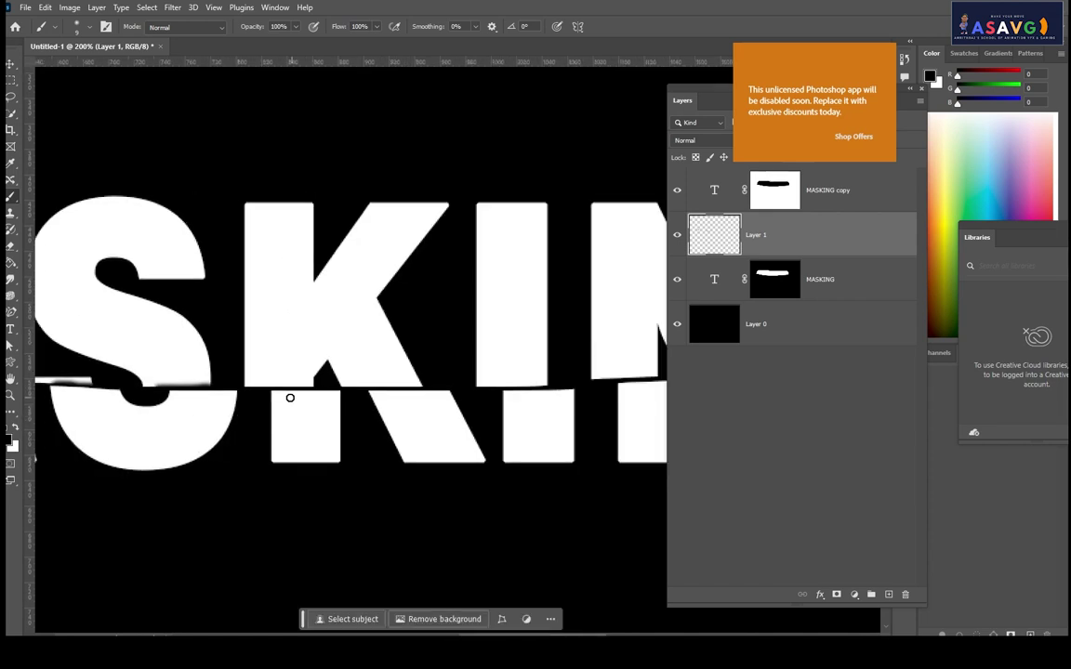
drag(444, 418, 265, 418)
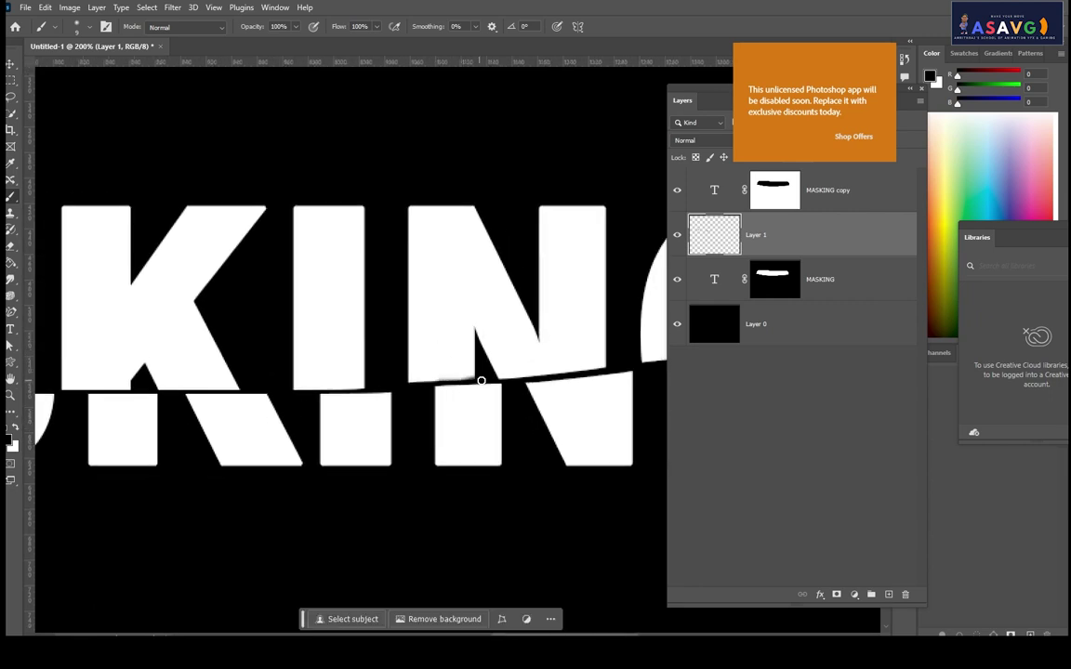
drag(576, 372, 344, 387)
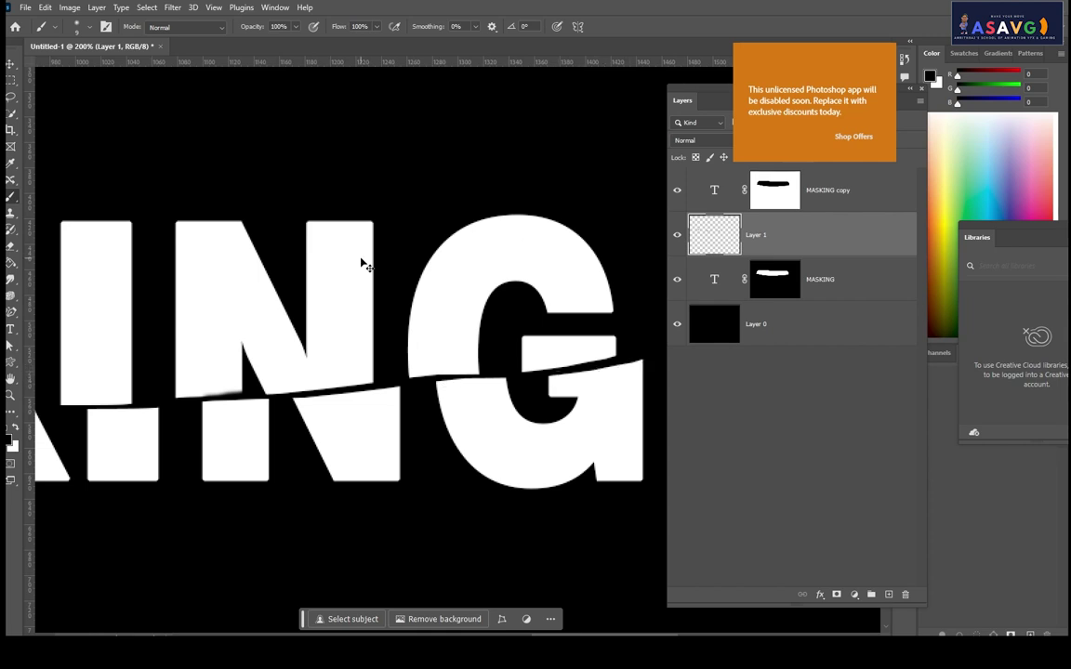
key(ctrl+minus)
key(ctrl+minus)
key(ctrl+minus)
key(ctrl+minus)
drag(224, 382, 292, 372)
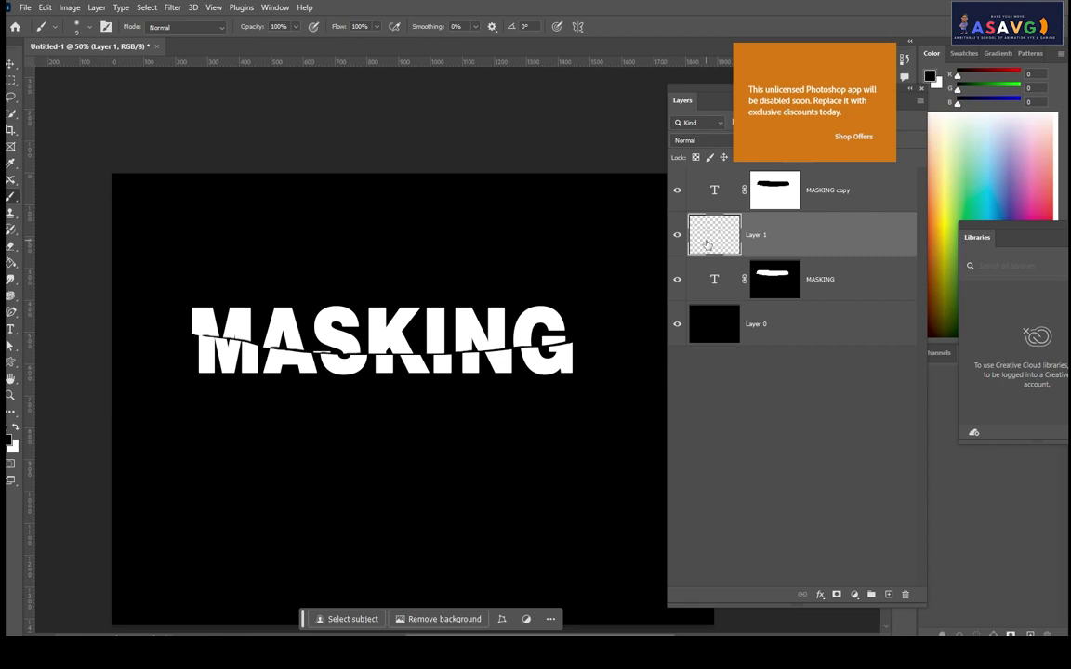
Delete the empty layer and shift MASKING copy back to nearly realign the letter halves
key(ctrl+z)
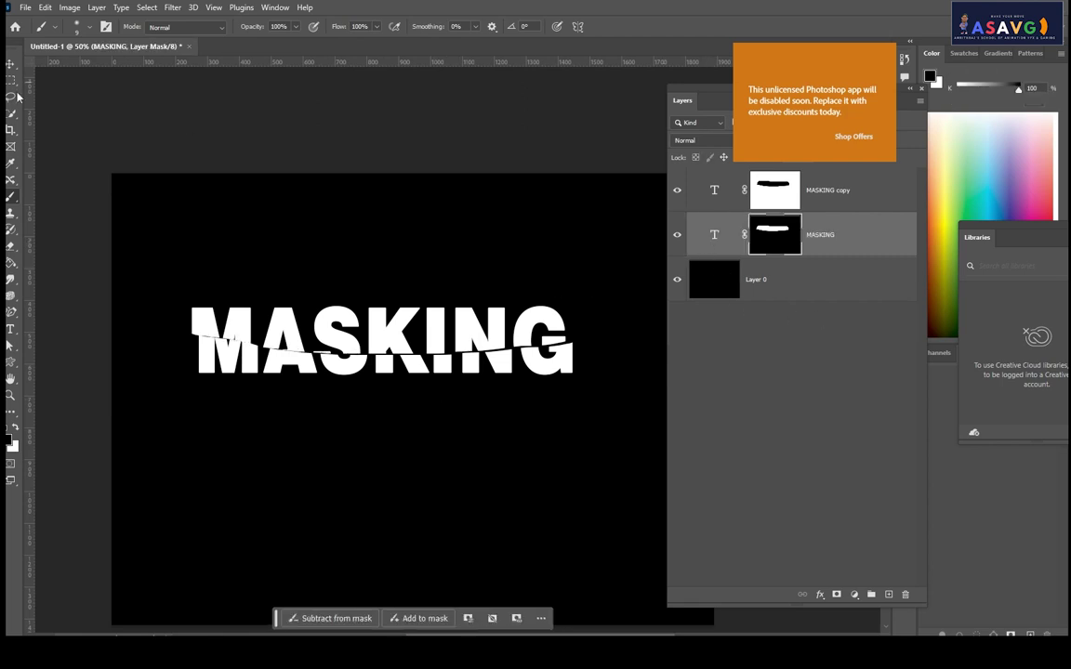
click(11, 63)
drag(391, 372, 402, 367)
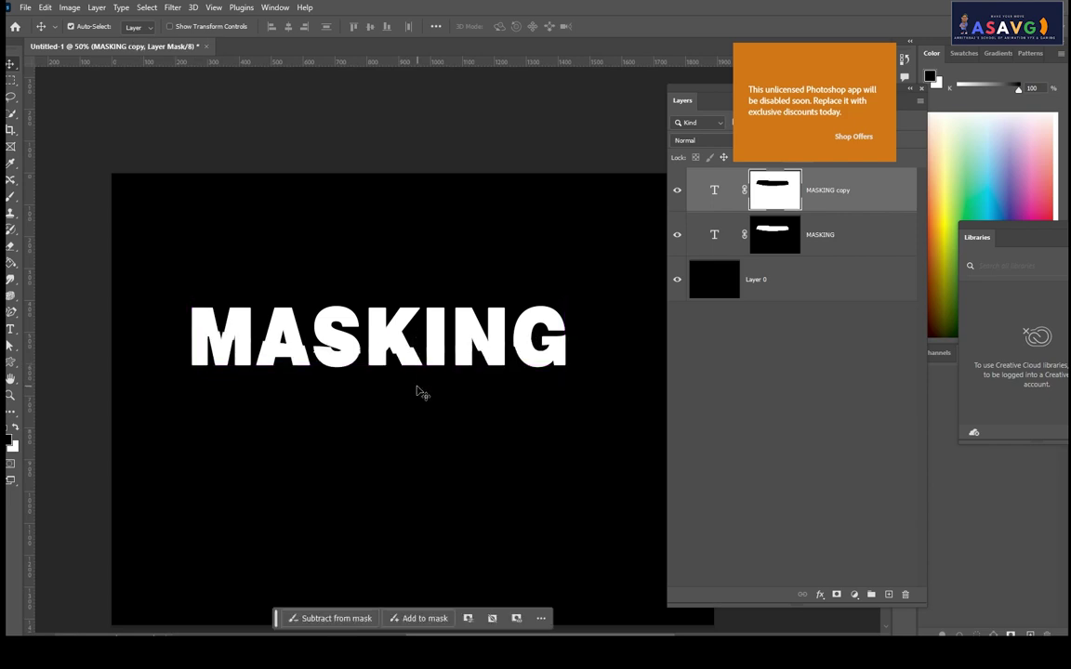
key(ctrl+plus)
key(ctrl+plus)
scroll(539, 362, left, 2)
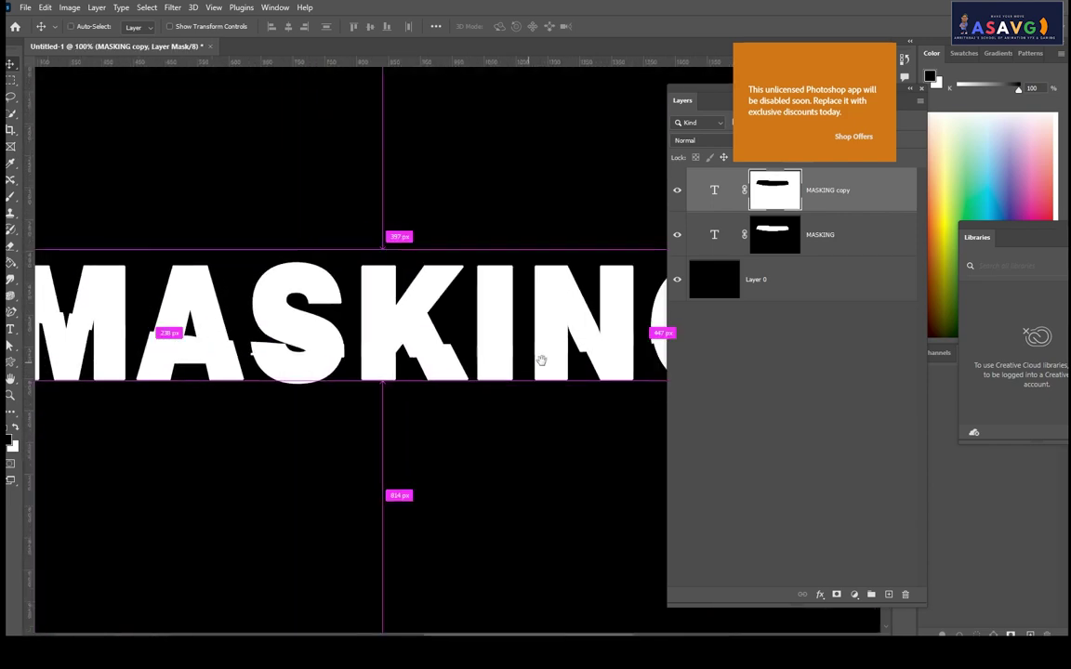
scroll(539, 362, left, 1)
Add a fresh empty layer directly above the lower MASKING text layer
click(716, 249)
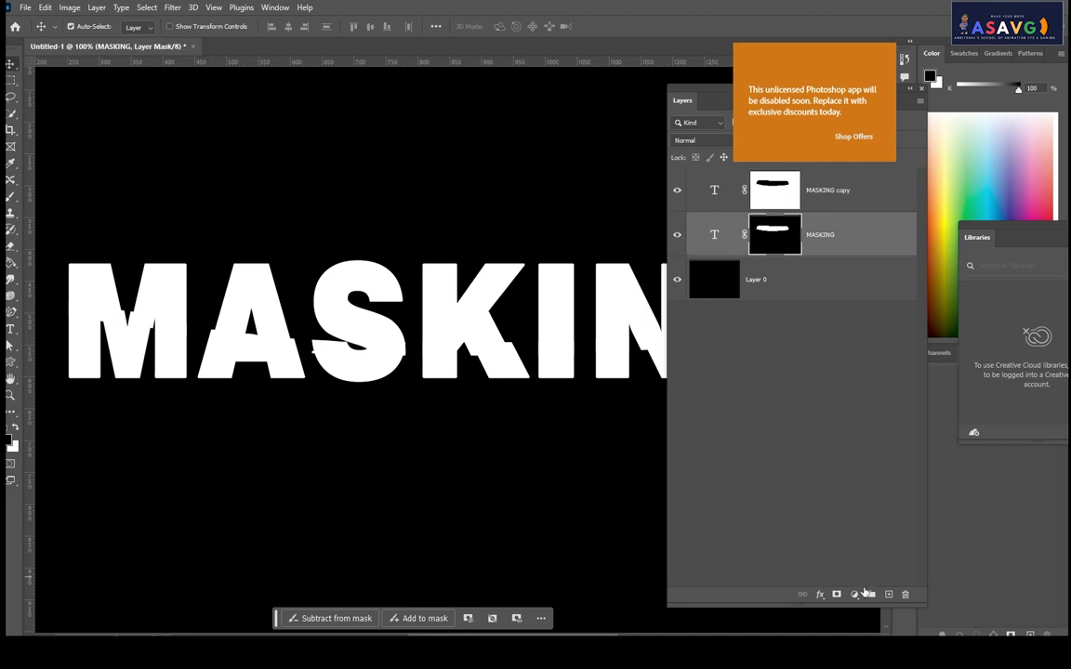
click(887, 595)
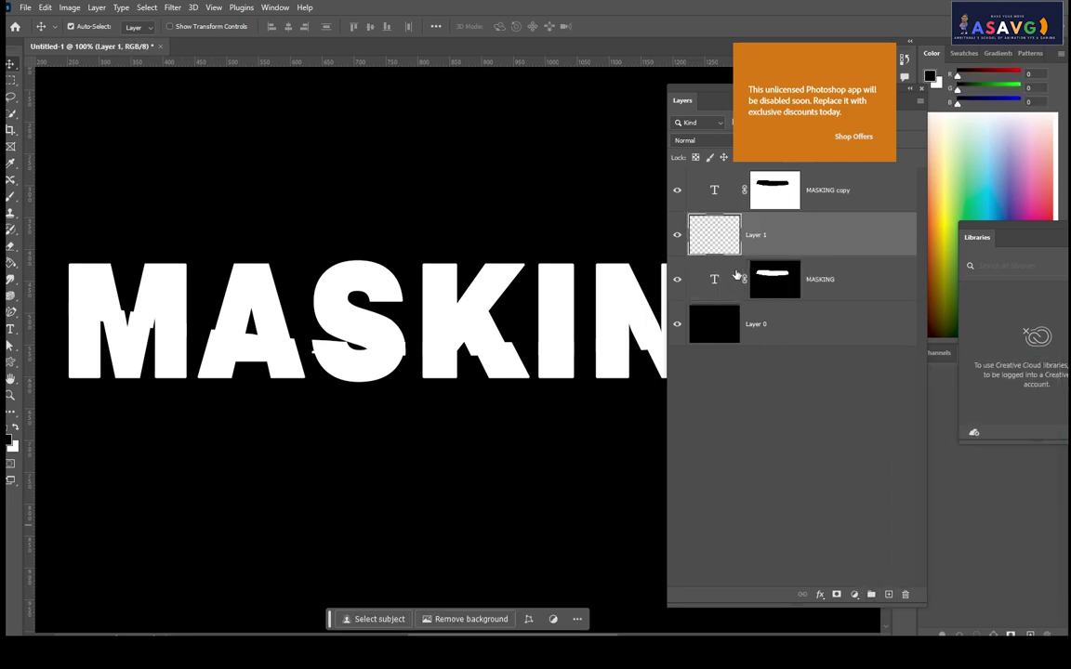
right_click(11, 197)
Set up the Brush at size 40 and 60% opacity after undoing a too-dark stroke
click(65, 197)
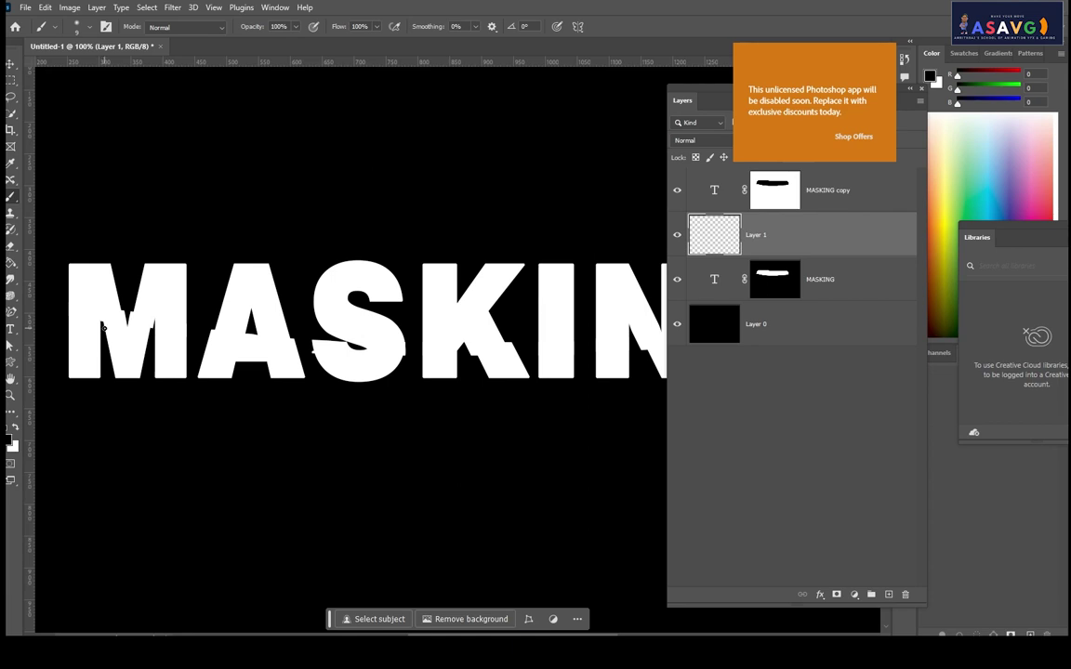
key(bracketright)
key(bracketright)
key(bracketright)
drag(77, 305, 176, 322)
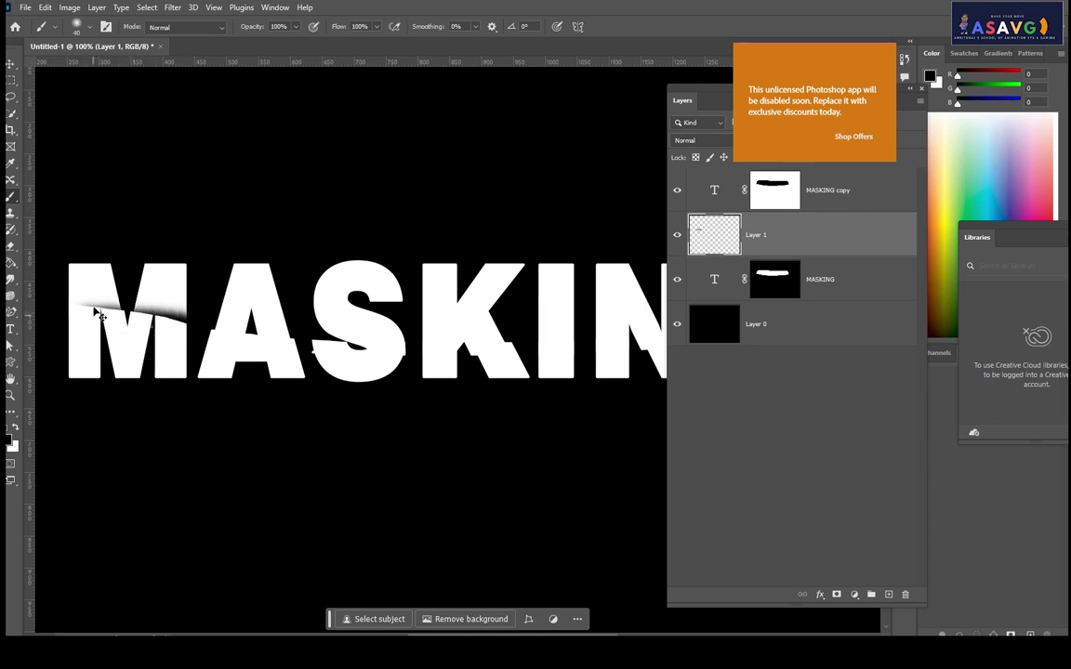
key(ctrl+z)
click(284, 28)
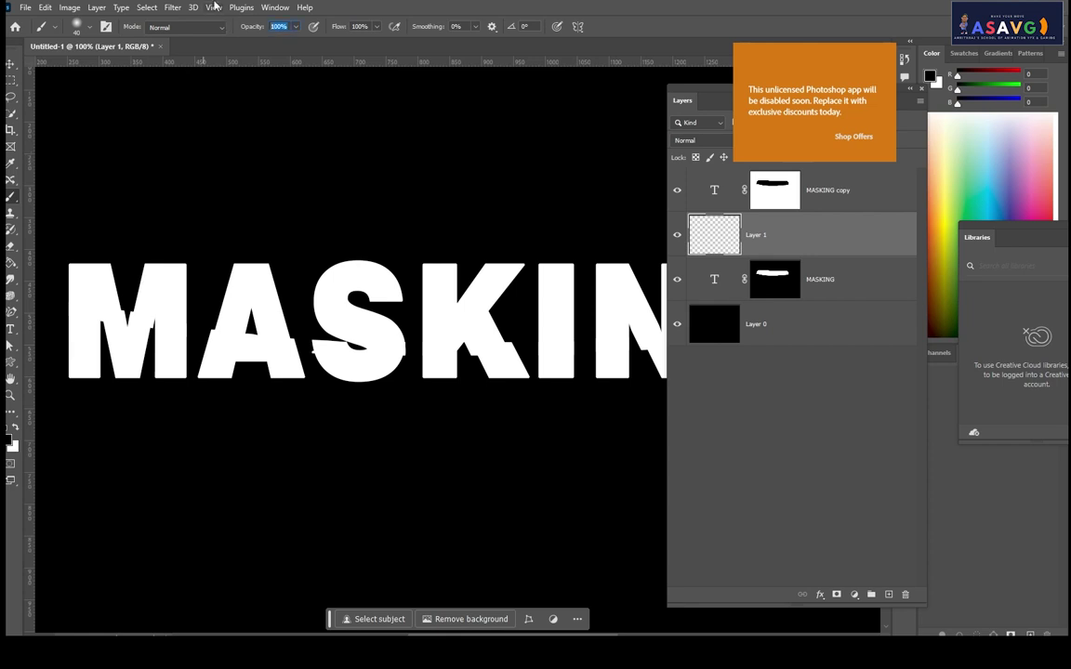
text(60)
key(Return)
Paint a soft black shadow along the cut from M through N and G, then zoom out
mouse_move(74, 302)
mouse_down()
mouse_move(359, 352)
mouse_move(332, 351)
mouse_move(490, 346)
mouse_up()
scroll(470, 364, right, 1)
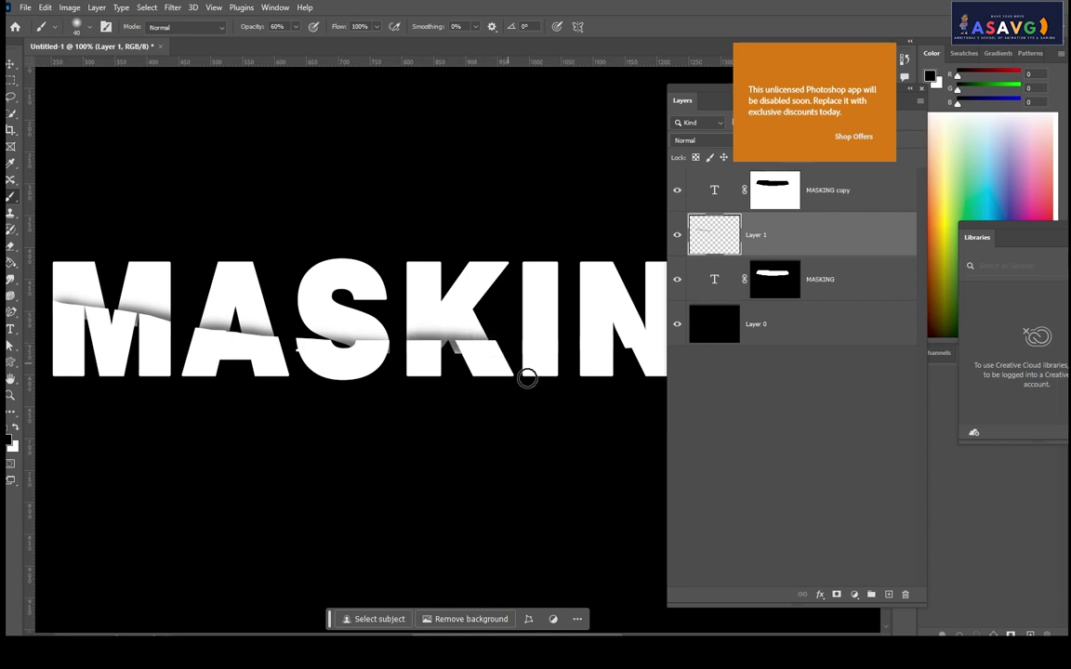
scroll(418, 370, right, 2)
scroll(419, 370, right, 8)
scroll(372, 353, right, 5)
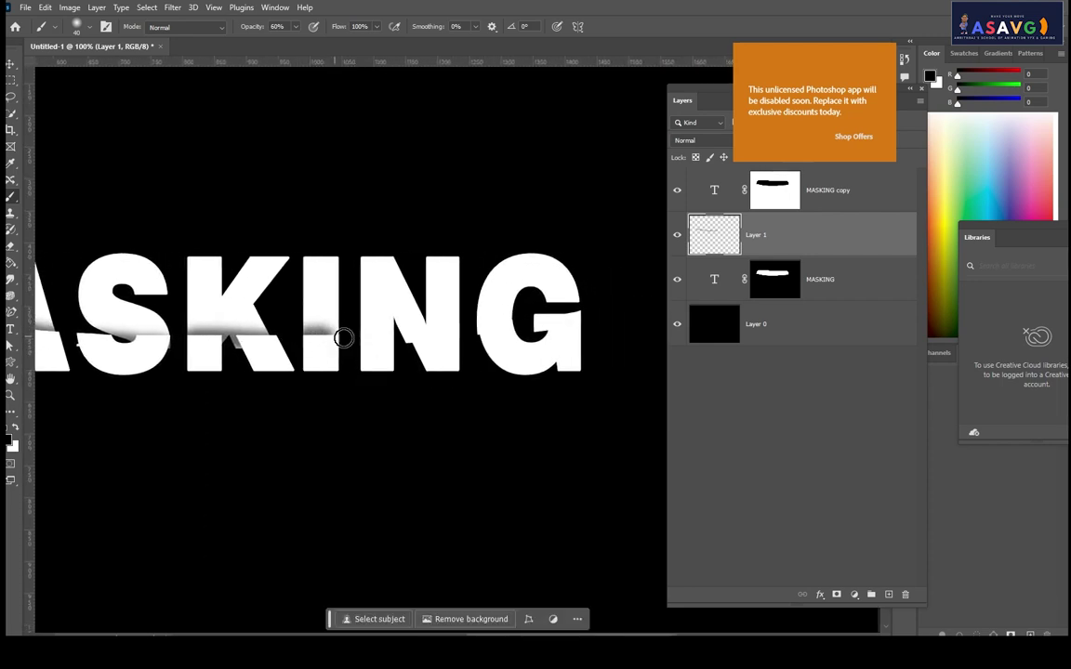
mouse_move(354, 326)
mouse_down()
mouse_move(492, 337)
mouse_move(535, 327)
mouse_move(512, 322)
mouse_move(514, 311)
mouse_move(569, 313)
mouse_move(492, 321)
mouse_up()
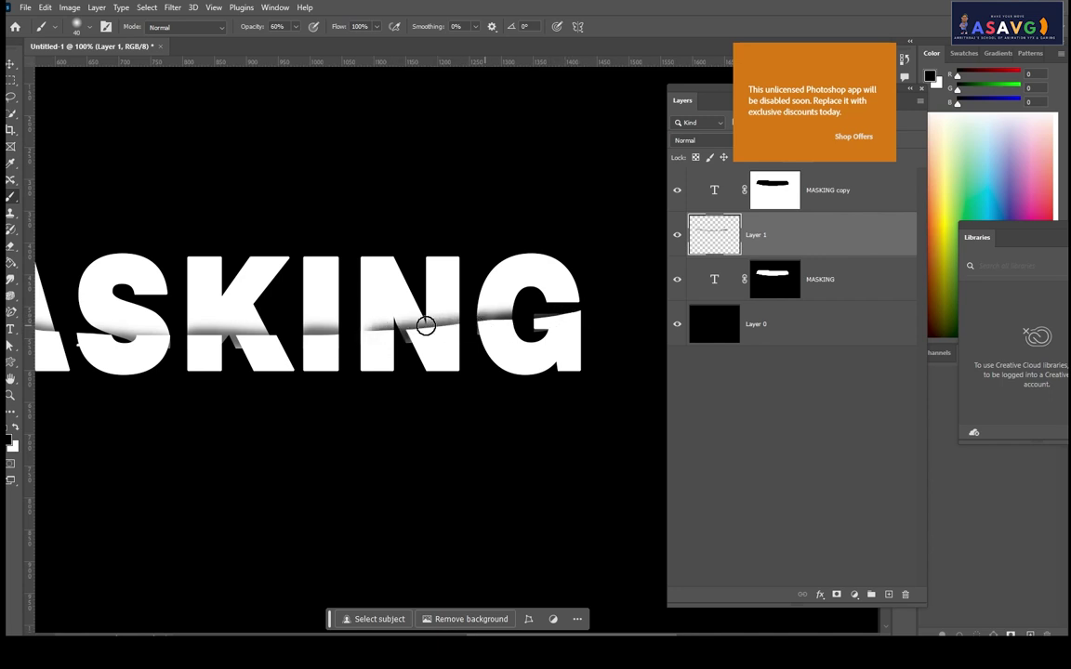
key(ctrl+minus)
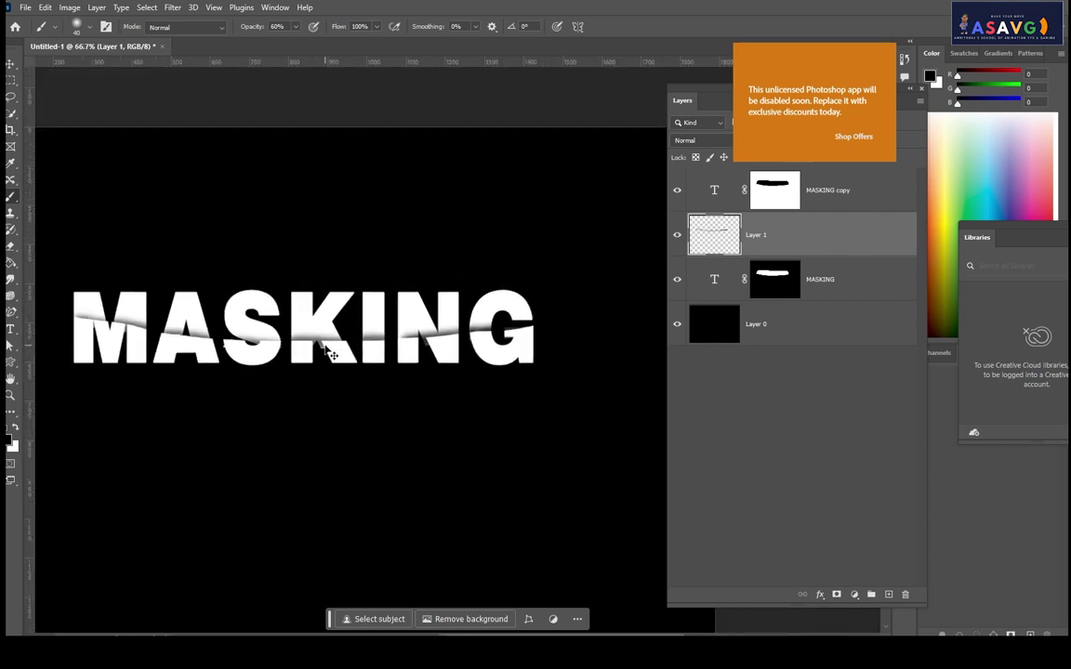
key(ctrl+minus)
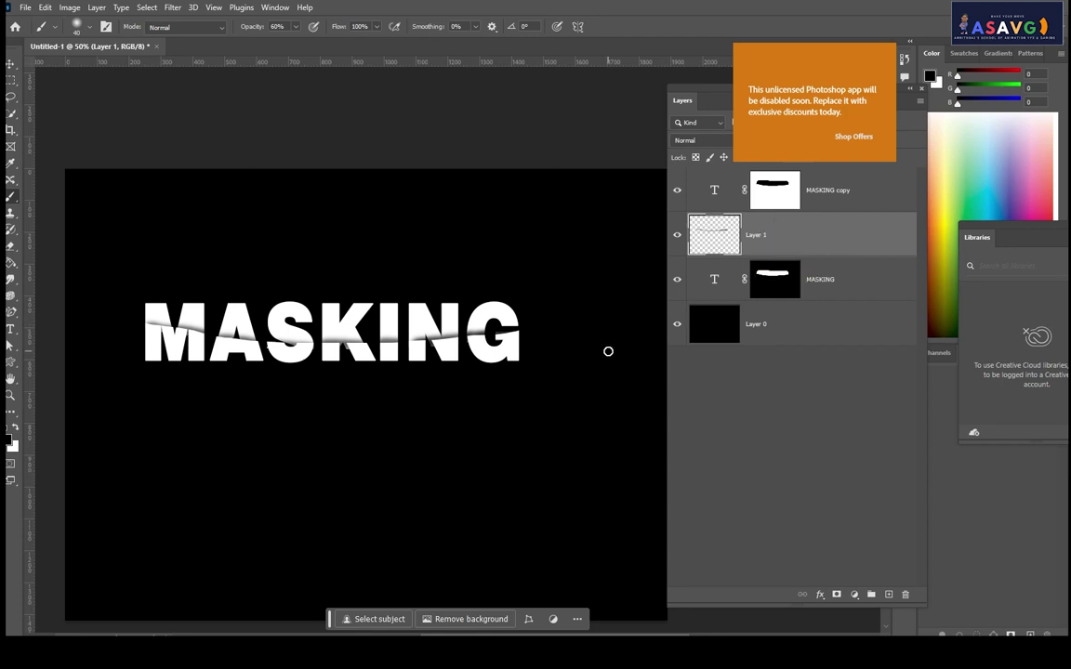
Merge MASKING, Layer 1 and MASKING copy into a single layer
click(791, 334)
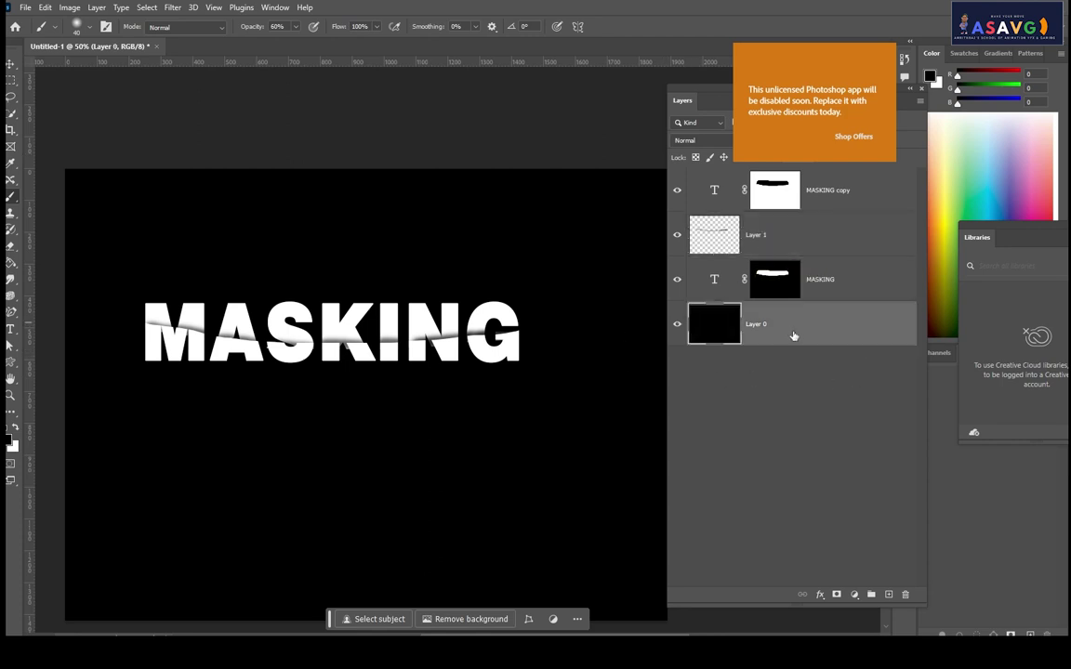
click(816, 278)
shift+click(820, 238)
shift+click(830, 193)
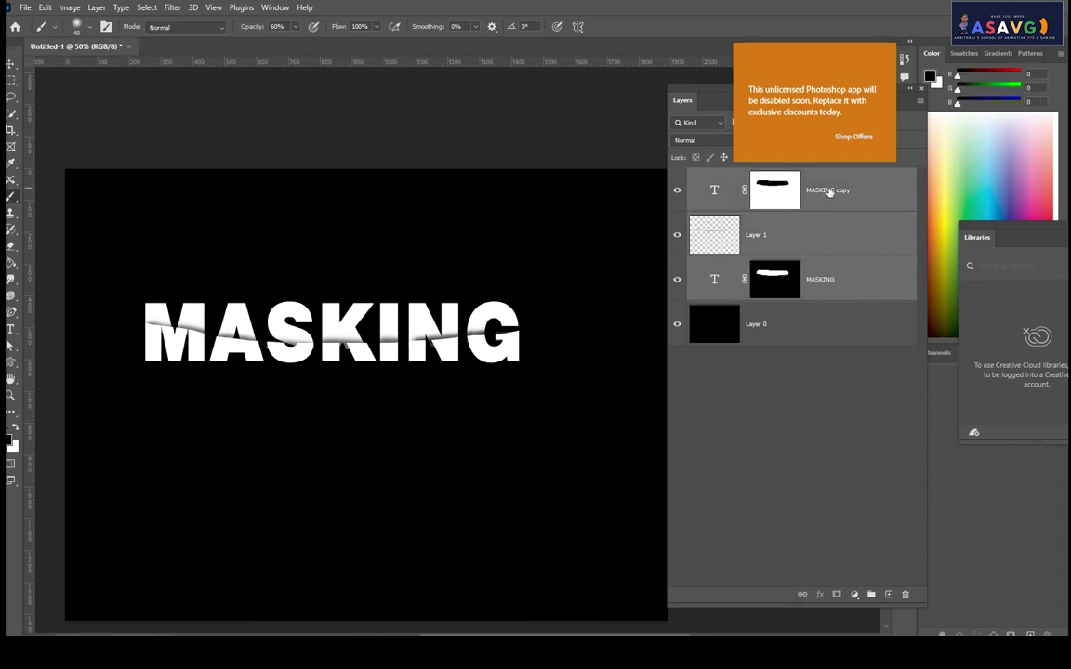
key(ctrl+e)
Move the merged text higher on the canvas and duplicate it as MASKING copy 2
key(v)
click(314, 330)
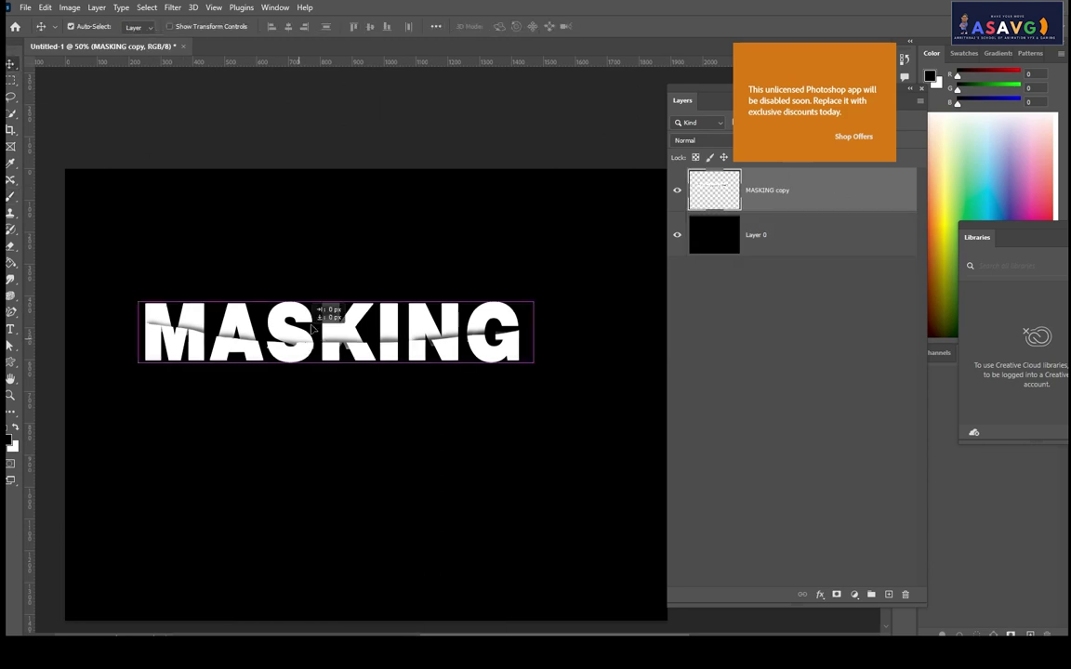
mouse_move(315, 330)
mouse_down()
mouse_move(456, 316)
mouse_move(372, 275)
mouse_move(342, 287)
mouse_move(364, 260)
mouse_up()
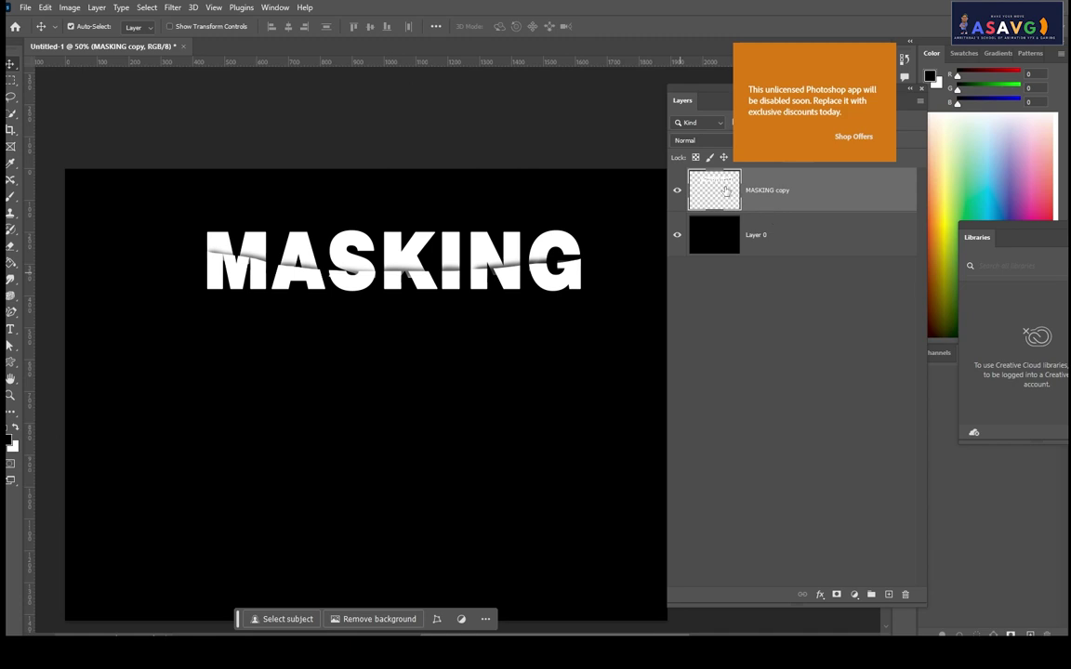
key(ctrl+j)
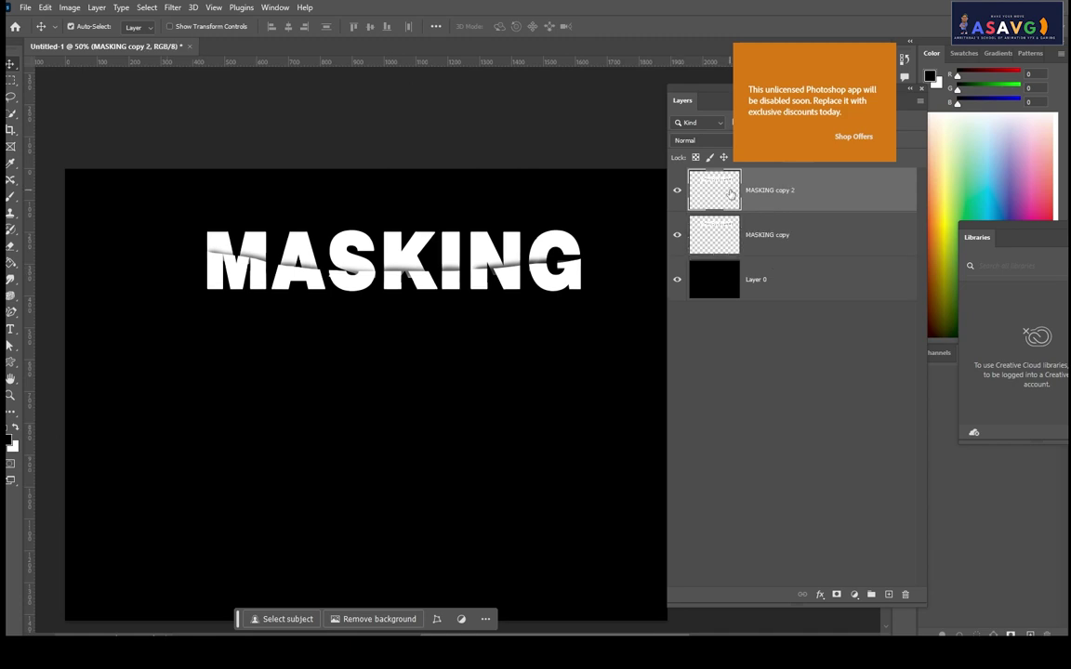
Flip MASKING copy 2 vertically and place it just below the original text
key(ctrl+t)
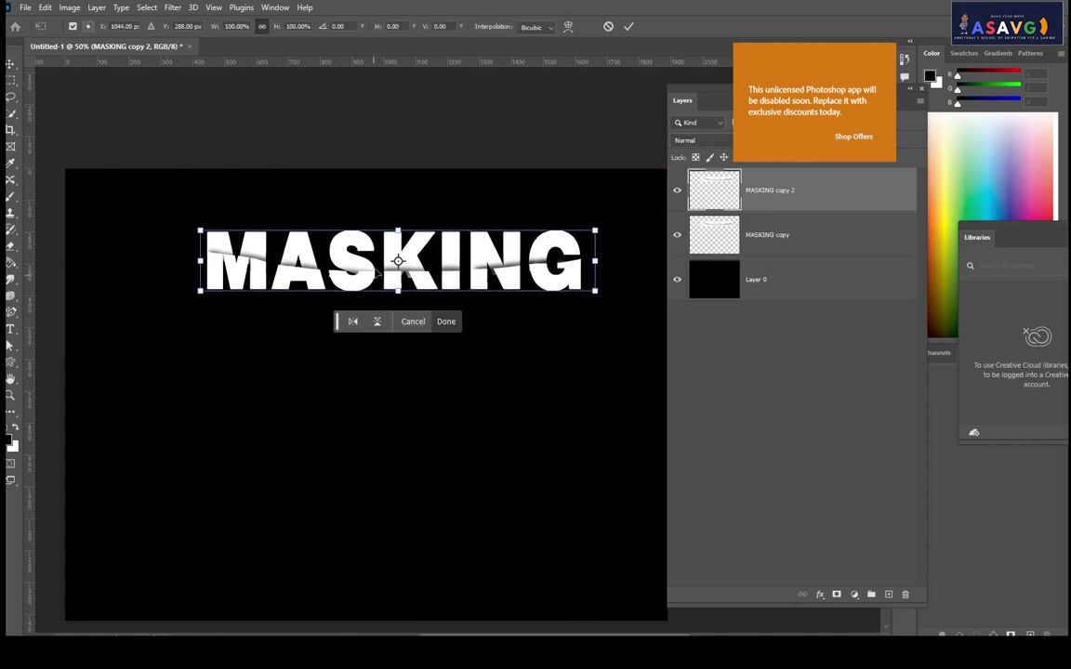
right_click(378, 272)
click(413, 530)
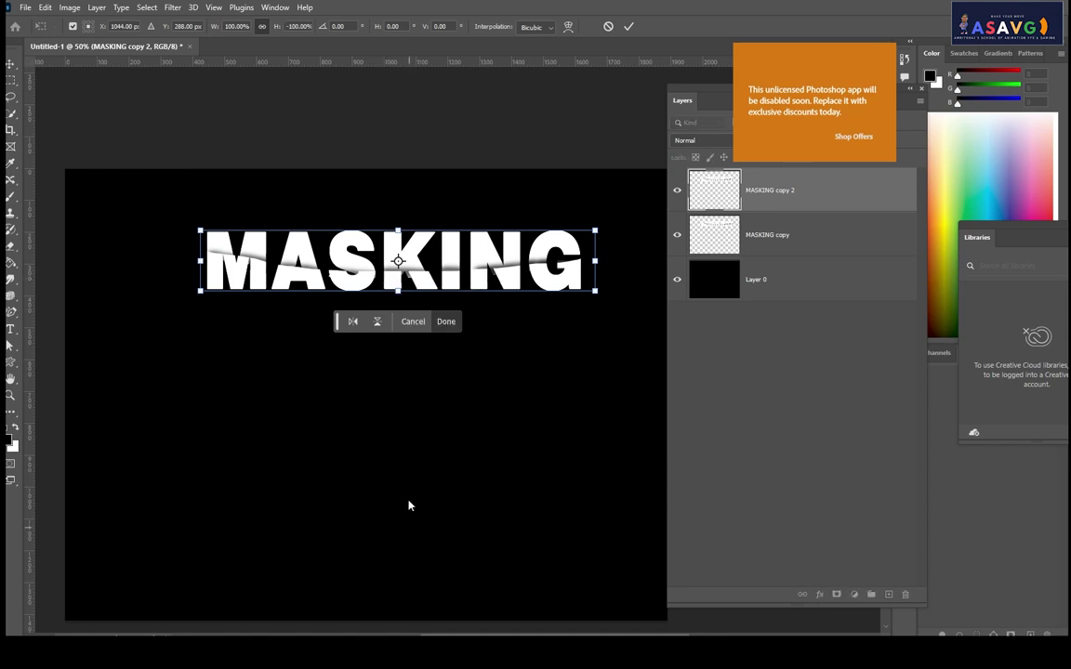
drag(397, 289, 397, 350)
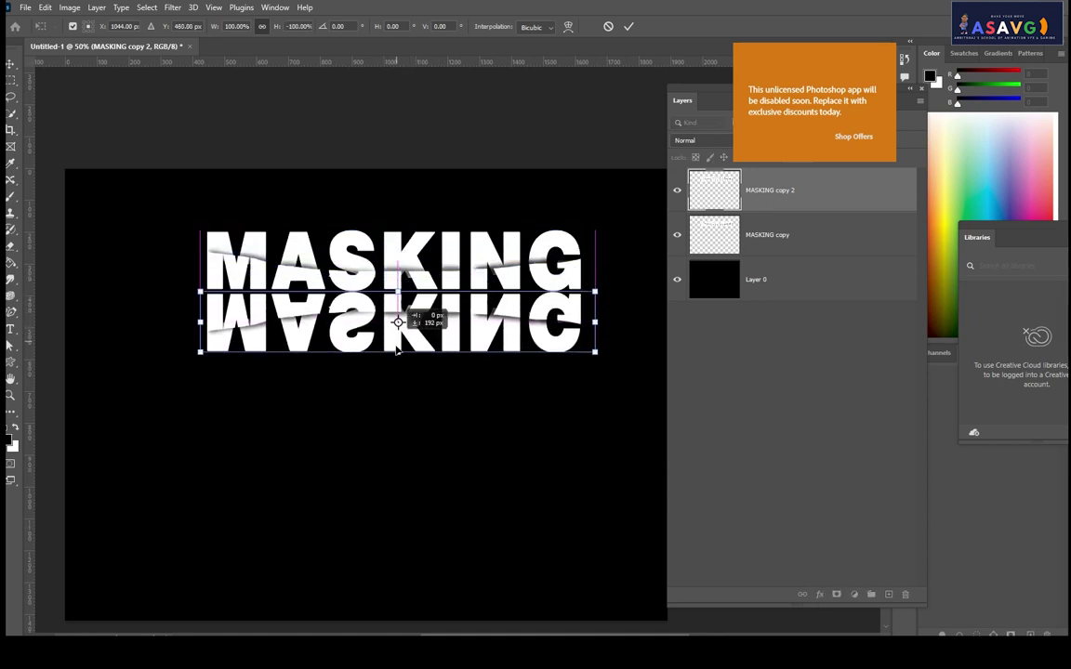
key(Return)
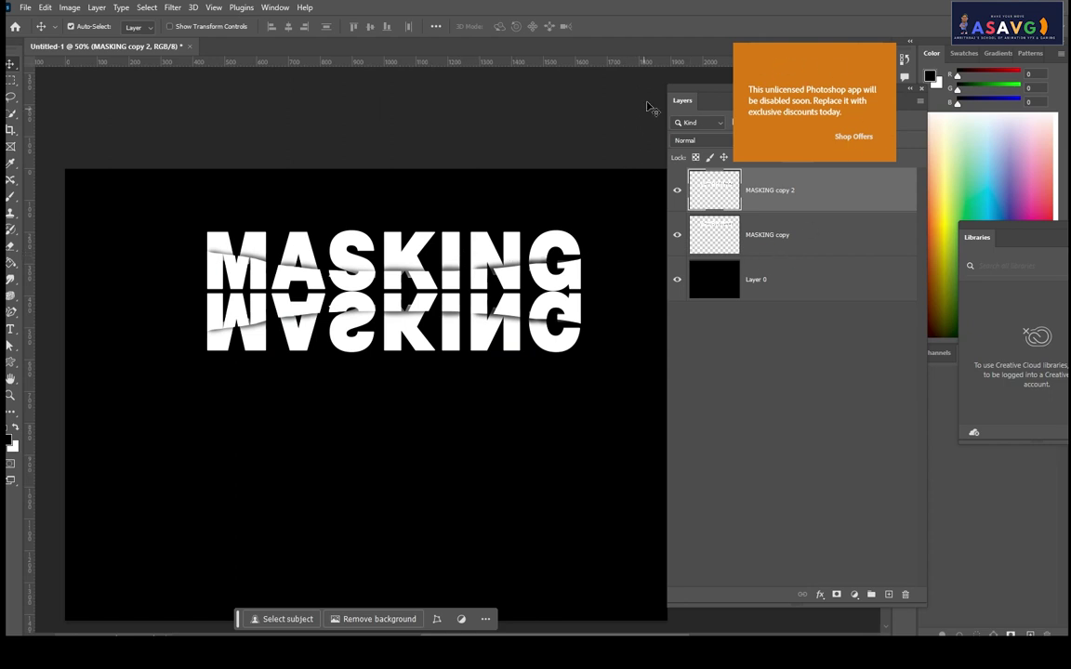
Lower the reflection layer's opacity to 24% so it fades
drag(678, 99, 578, 106)
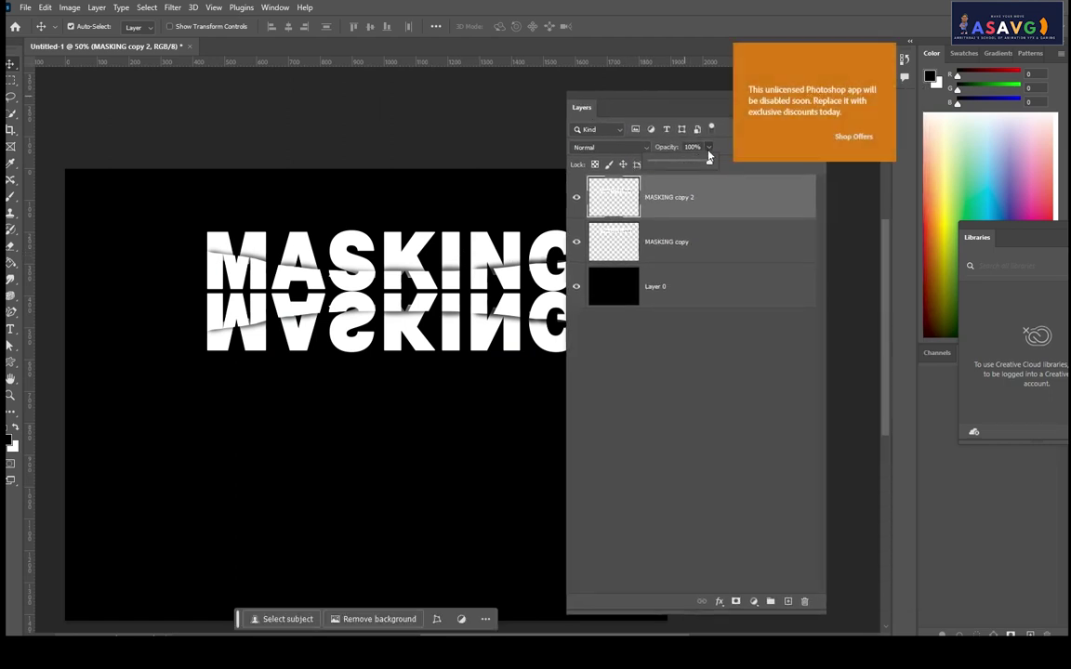
click(709, 147)
drag(708, 162, 665, 167)
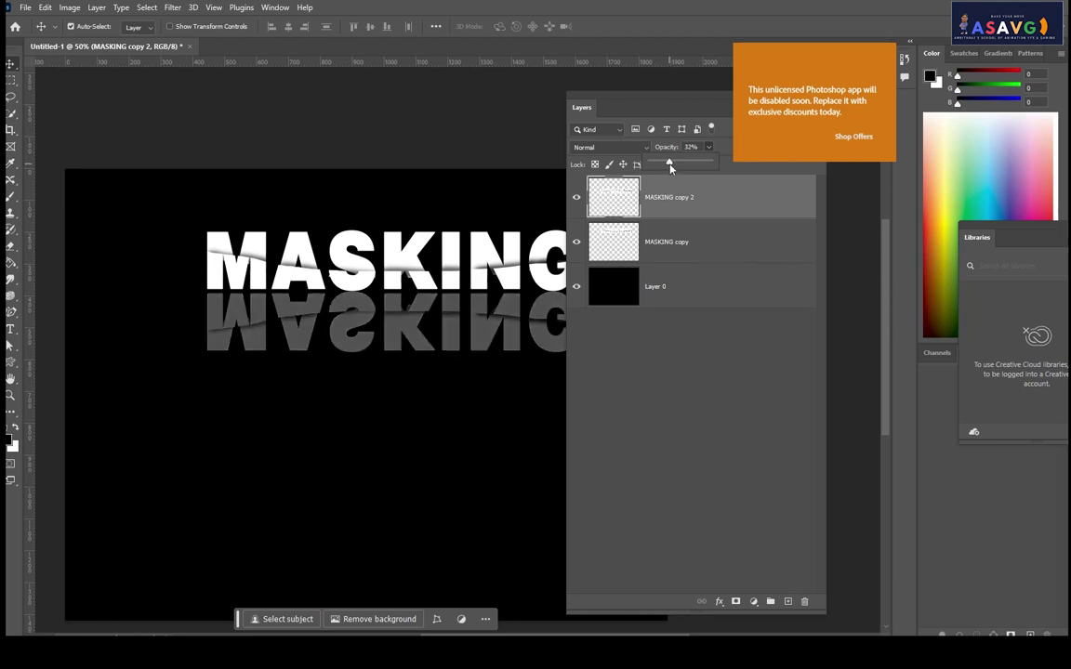
click(158, 154)
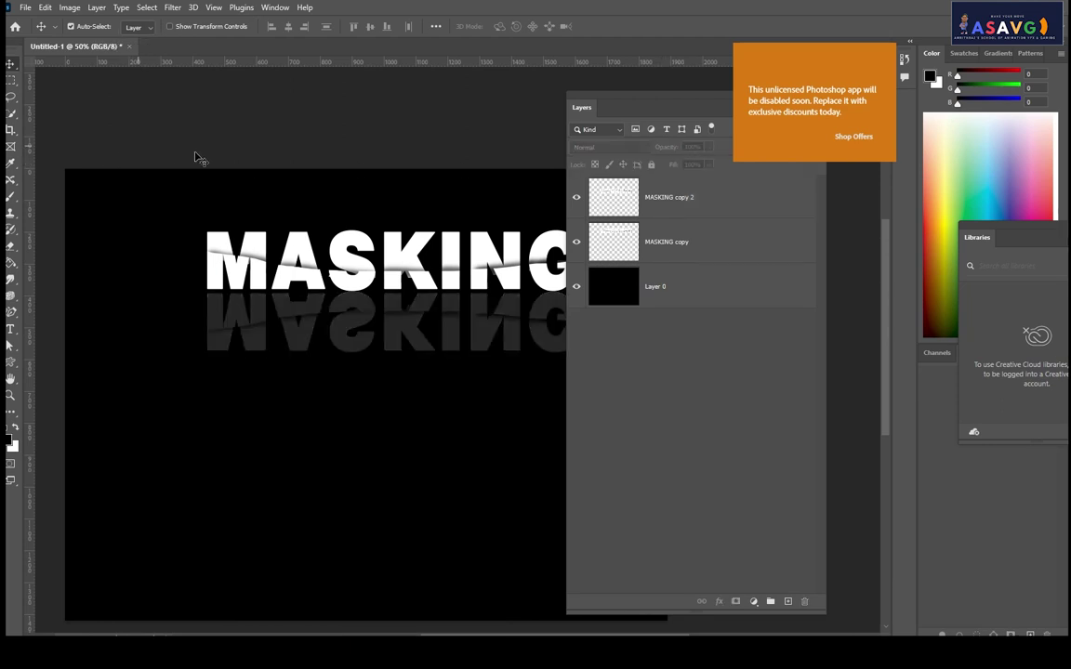
drag(660, 115, 833, 147)
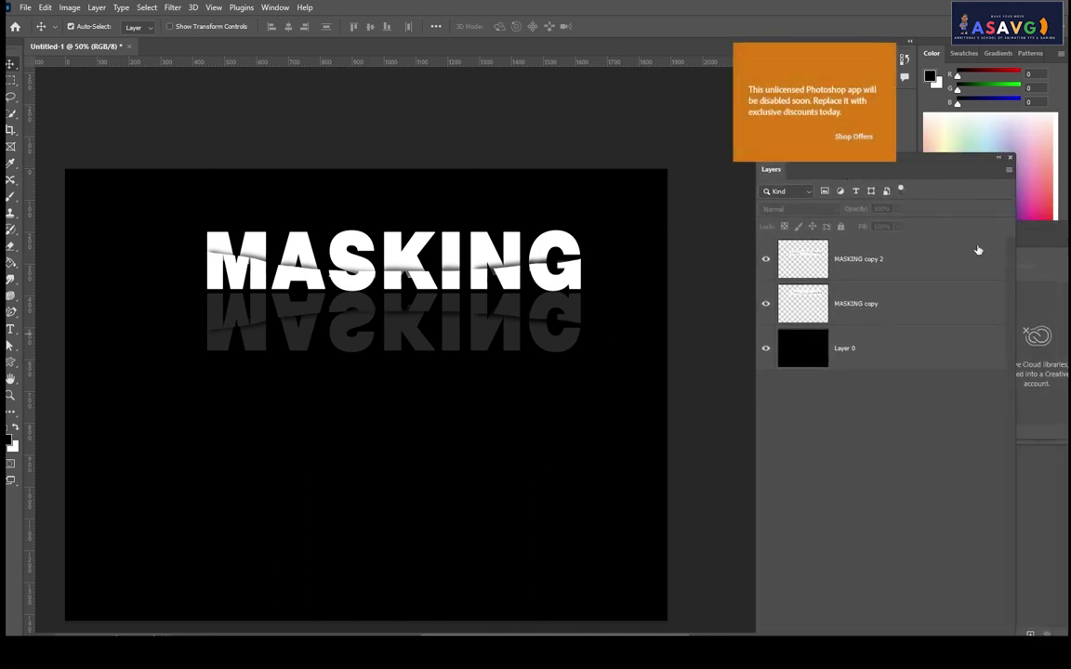